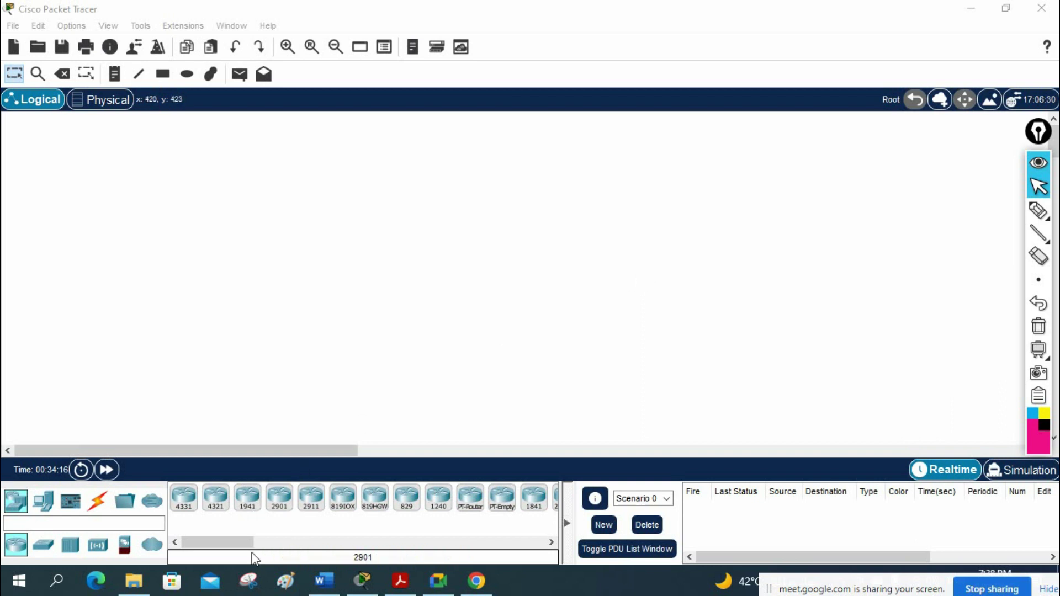
# Place two 2811 routers side by side in the upper part of the logical workspace
pyautogui.moveTo(251, 542); pyautogui.dragTo(281, 542)
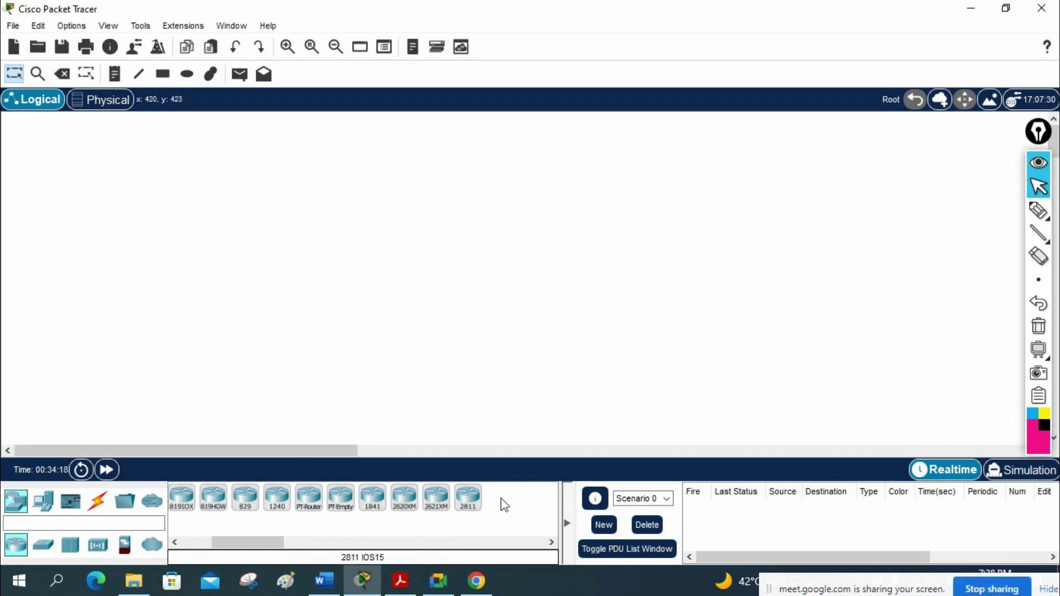
pyautogui.click(468, 499)
pyautogui.click(265, 160)
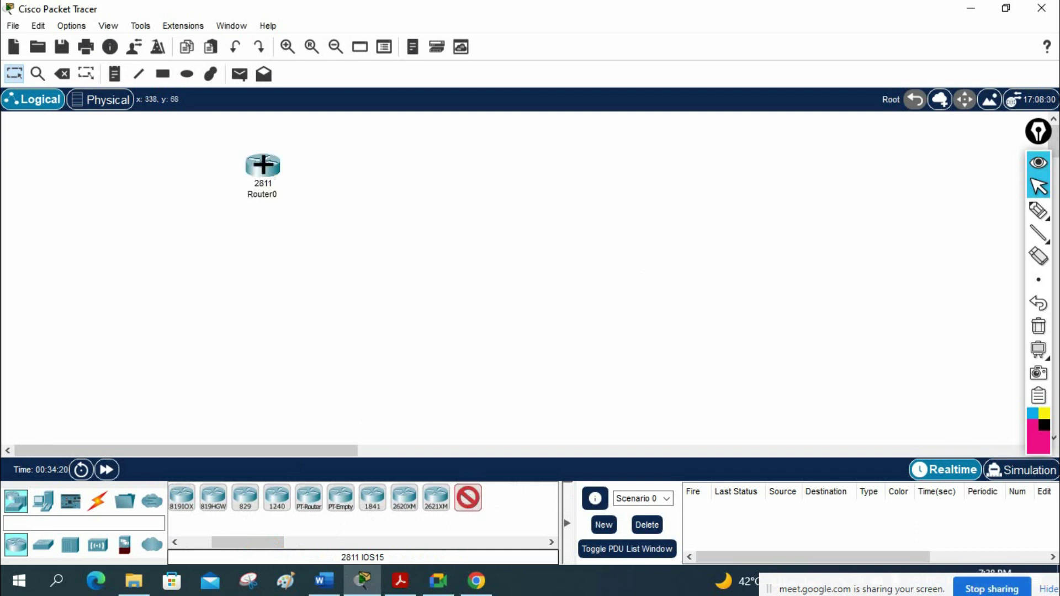
pyautogui.click(460, 161)
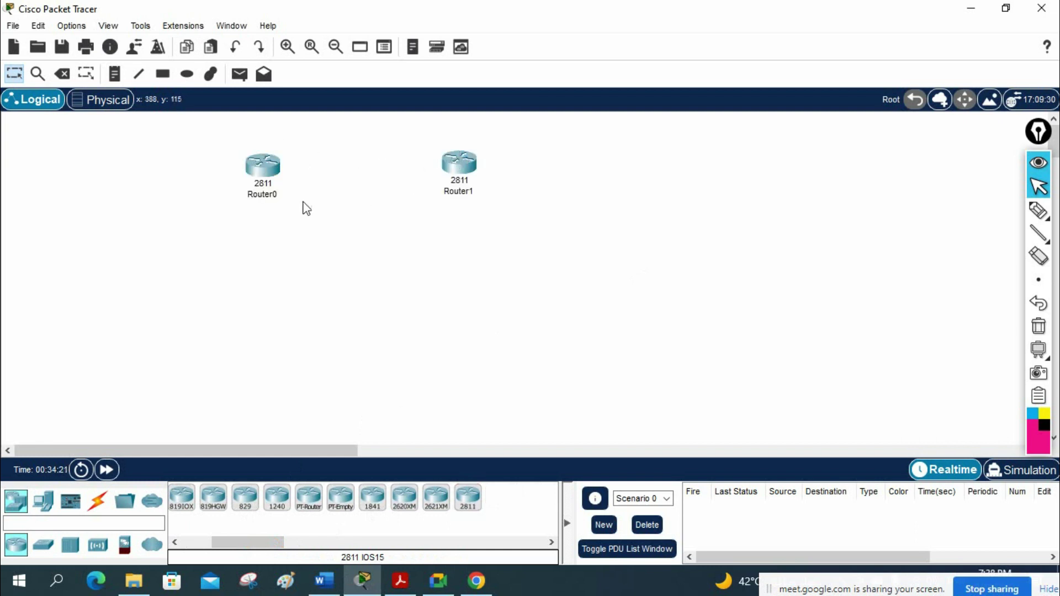
# Rename the two routers R1 and R2, and shift R1 slightly up to line it up with R2
pyautogui.click(275, 195)
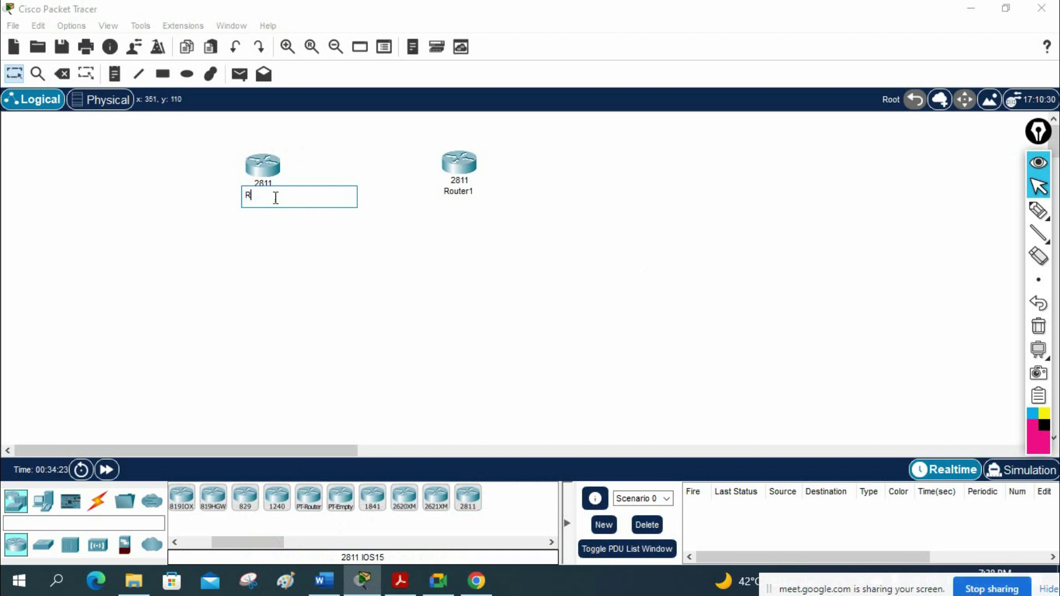
pyautogui.click(456, 192)
pyautogui.write('R2')
pyautogui.click(577, 234)
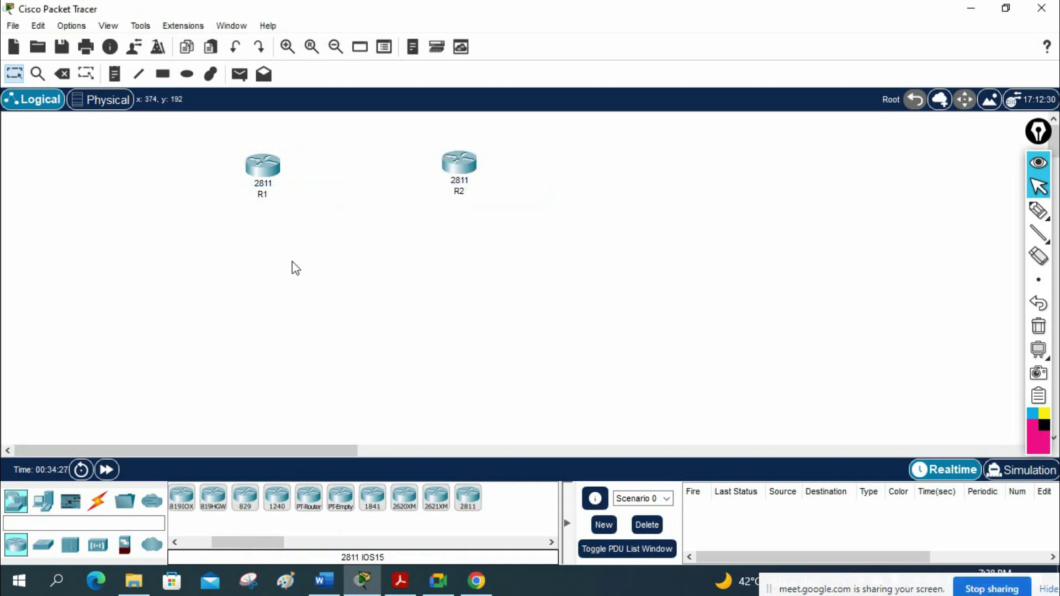
pyautogui.moveTo(256, 179); pyautogui.dragTo(256, 175)
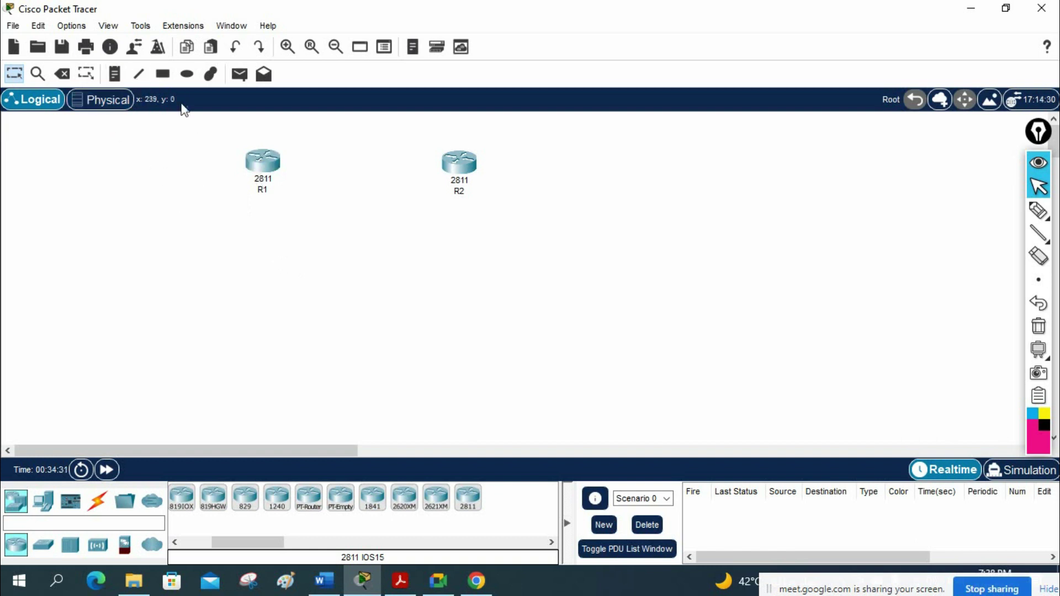
# Draw one black line outward and upward from R1 and another outward and upward from R2, away from each other
pyautogui.click(138, 73)
pyautogui.moveTo(239, 158); pyautogui.dragTo(109, 137)
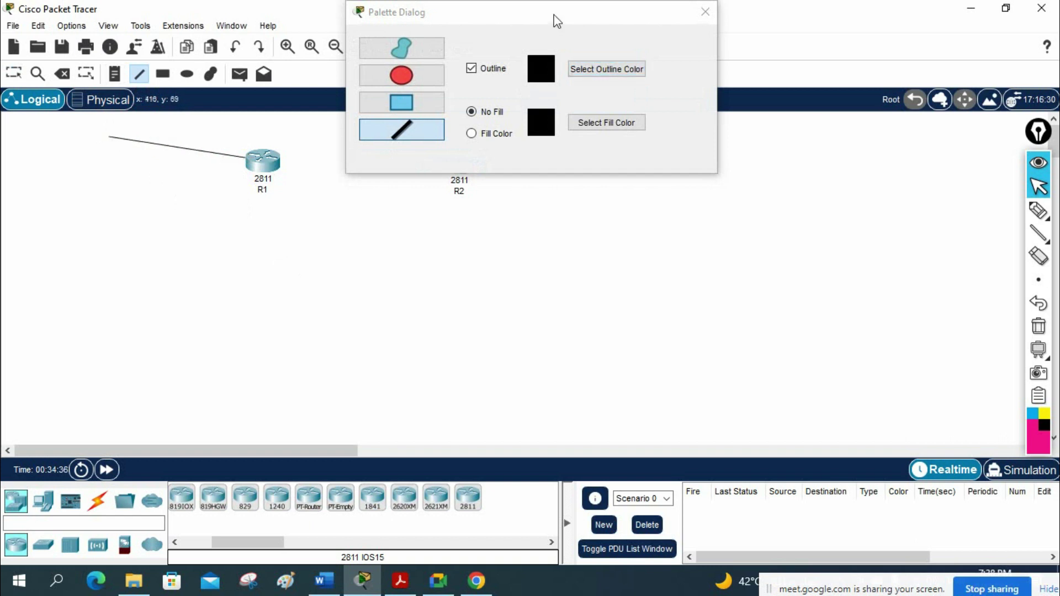
pyautogui.moveTo(555, 22); pyautogui.dragTo(716, 358)
pyautogui.moveTo(473, 161); pyautogui.dragTo(610, 124)
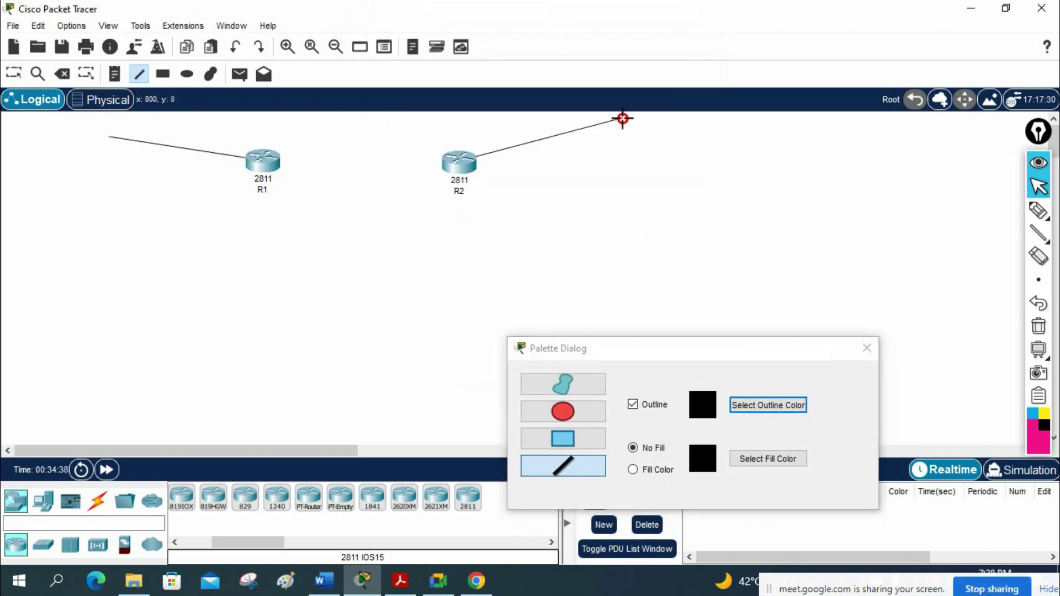
pyautogui.click(866, 348)
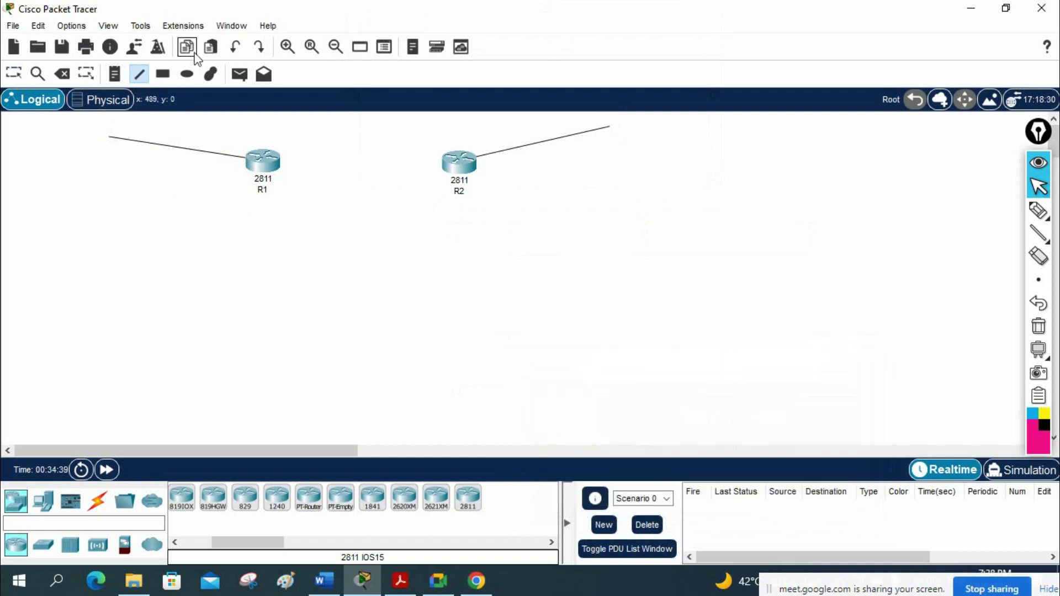
# Add a text note reading 8.8.8.8 beneath each of the two lines leaving the routers
pyautogui.click(114, 73)
pyautogui.click(119, 152)
pyautogui.write('0')
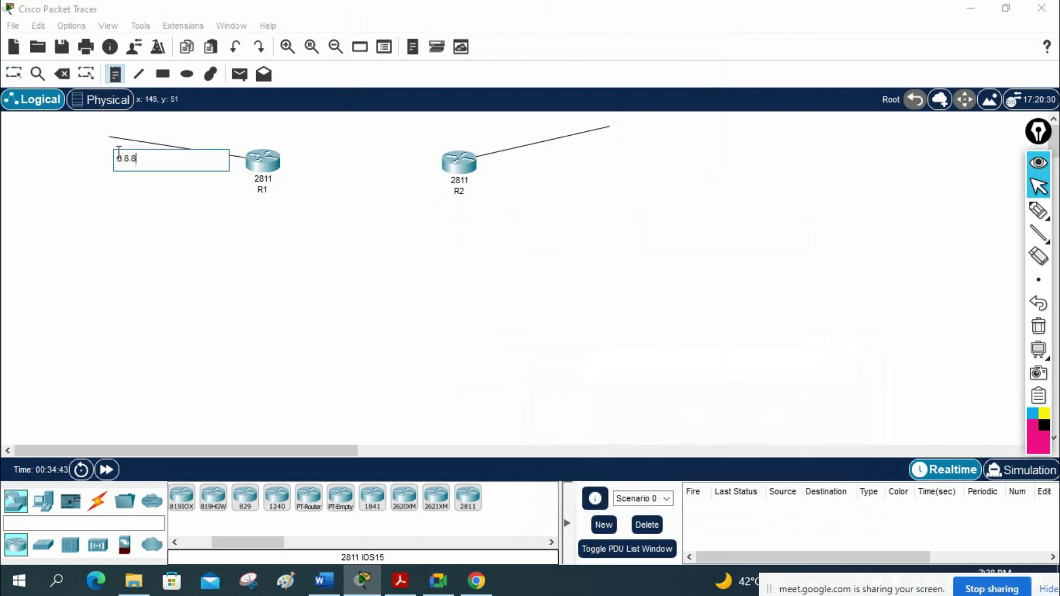
pyautogui.click(512, 164)
pyautogui.write('0.')
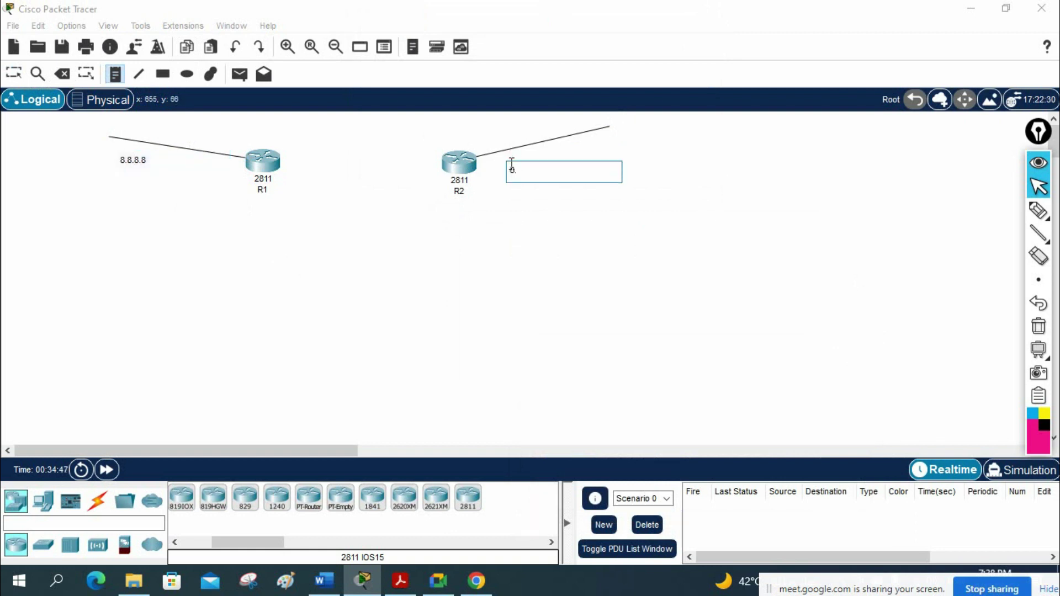
pyautogui.click(559, 250)
pyautogui.press('Escape')
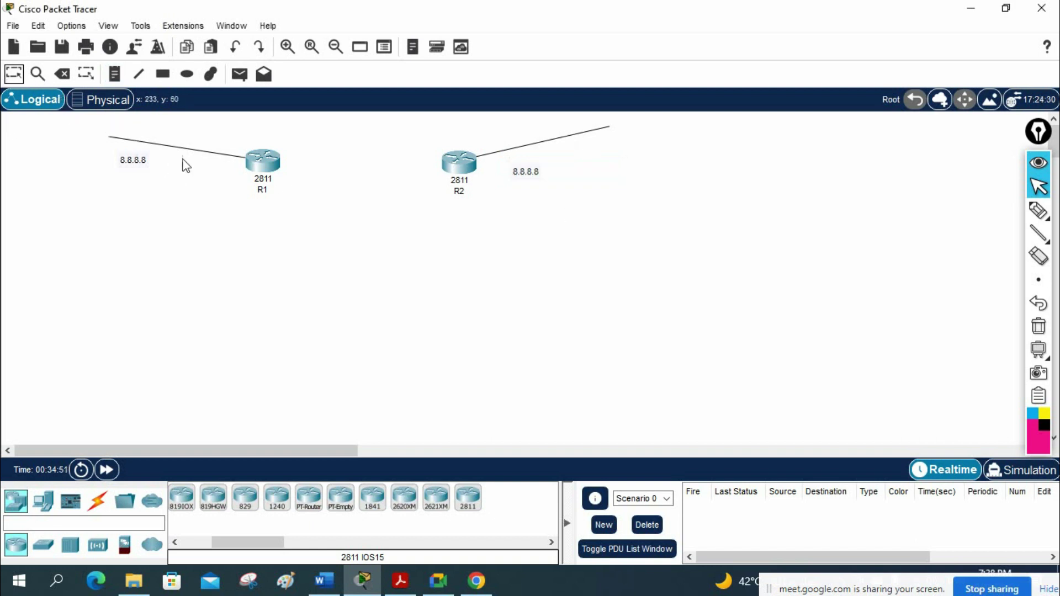
# Add the note ISP1 above R1's line and ISP2 above R2's line, positioning both clear of the lines
pyautogui.click(114, 74)
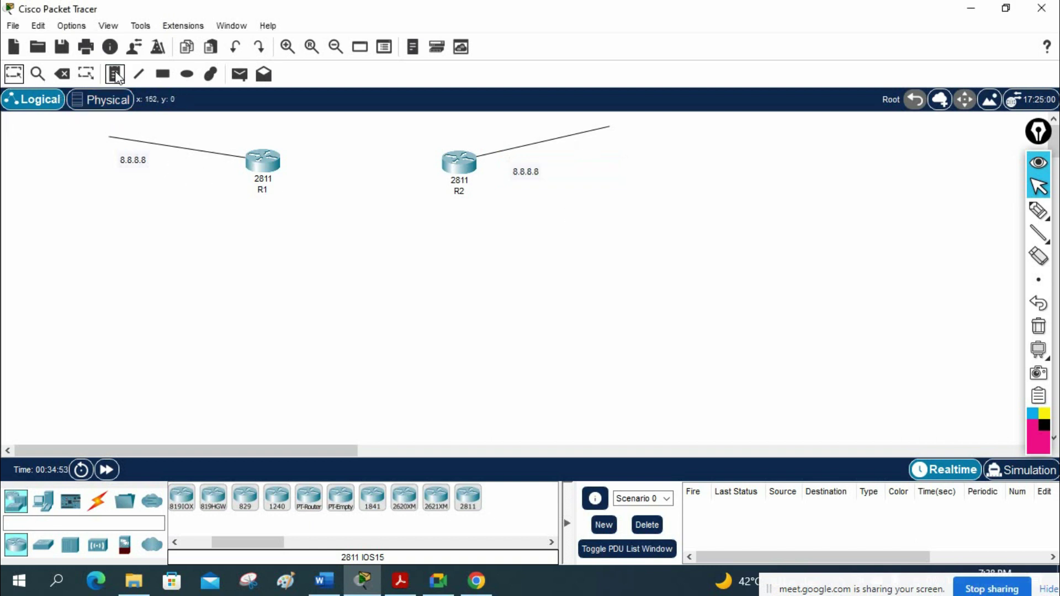
pyautogui.click(152, 124)
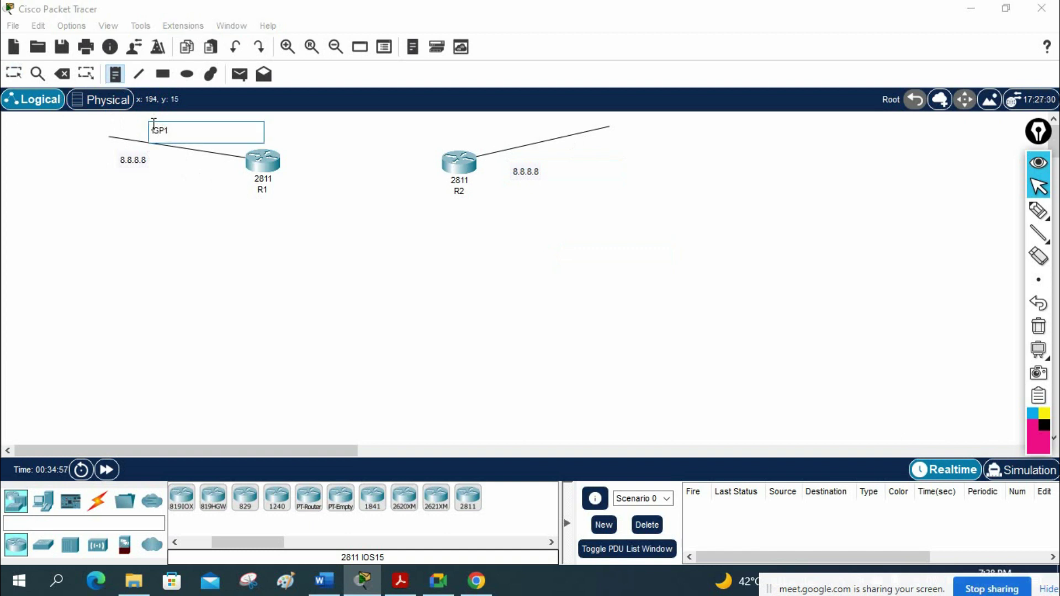
pyautogui.click(502, 132)
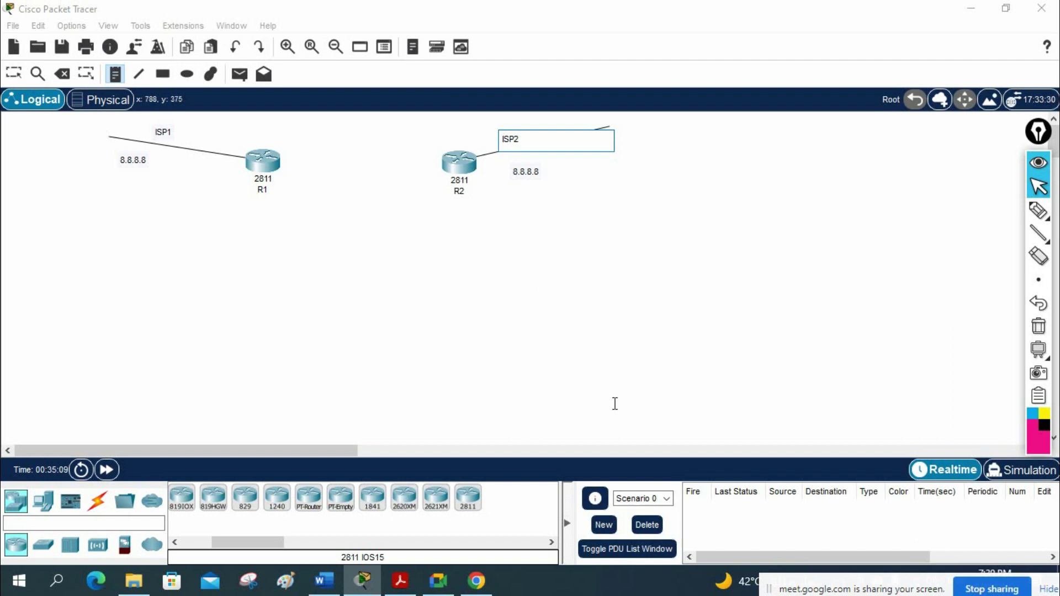
pyautogui.click(524, 260)
pyautogui.click(13, 73)
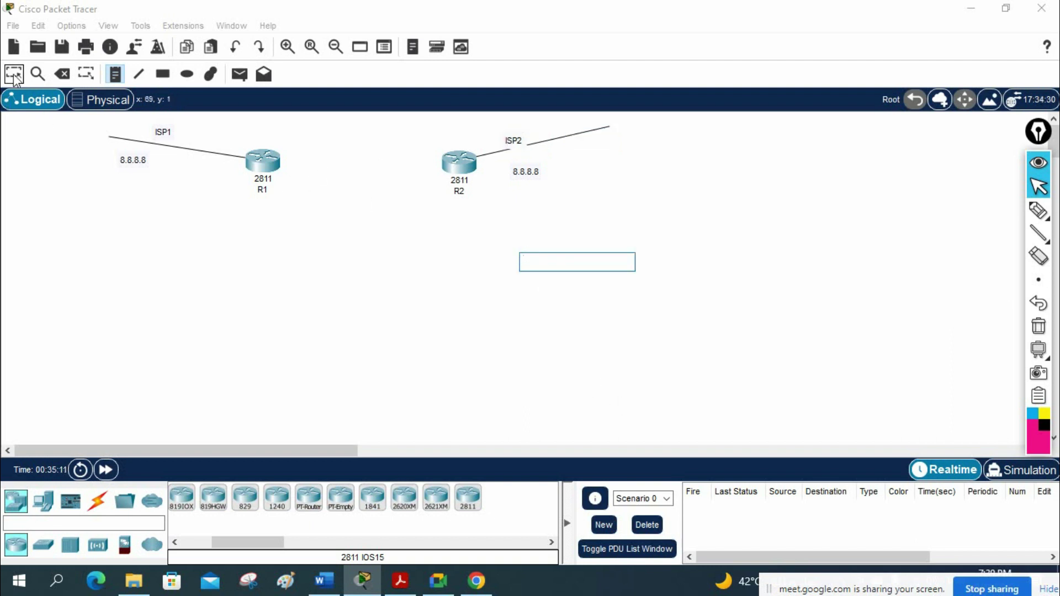
pyautogui.moveTo(514, 145); pyautogui.dragTo(553, 128)
pyautogui.moveTo(167, 138); pyautogui.dragTo(153, 135)
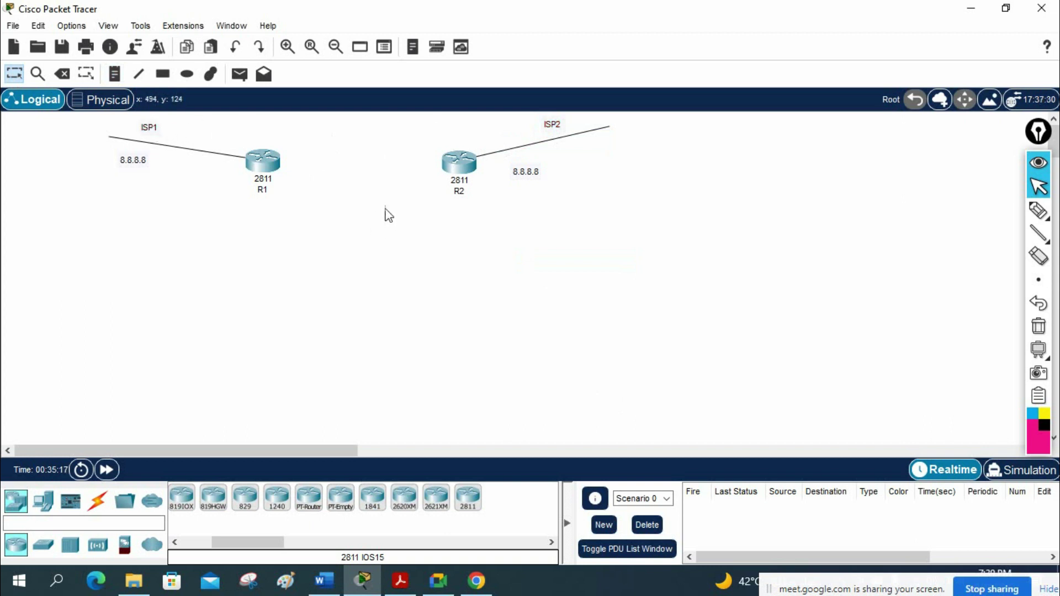
# Place two 2960 switches, one below R1 and one below R2
pyautogui.click(43, 545)
pyautogui.moveTo(182, 502); pyautogui.dragTo(272, 287)
pyautogui.moveTo(182, 500); pyautogui.dragTo(448, 264)
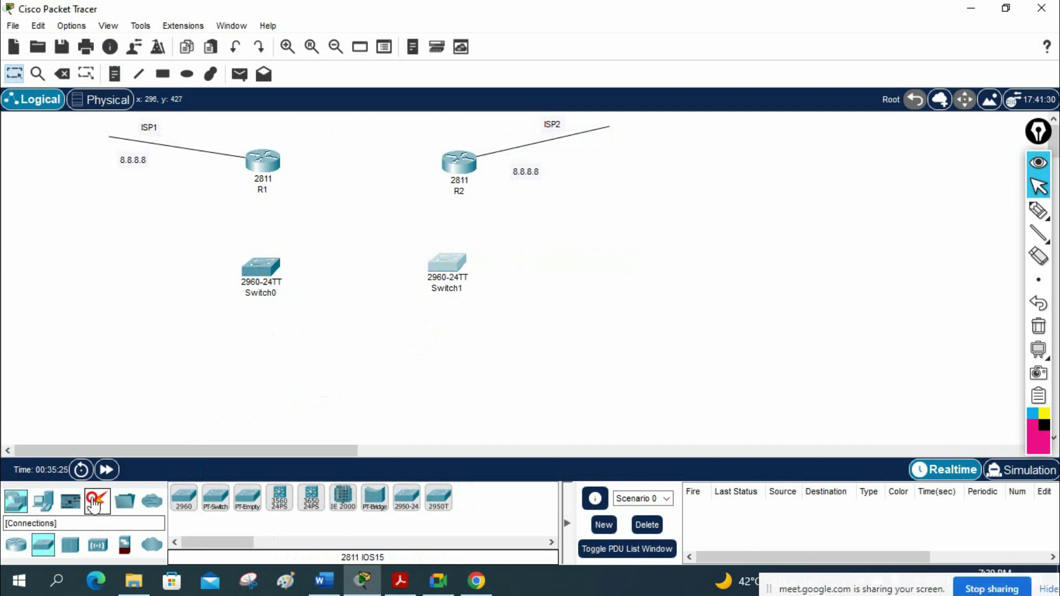
# Link Switch0 to Switch1 using the automatic connection type
pyautogui.click(93, 501)
pyautogui.click(184, 497)
pyautogui.click(261, 268)
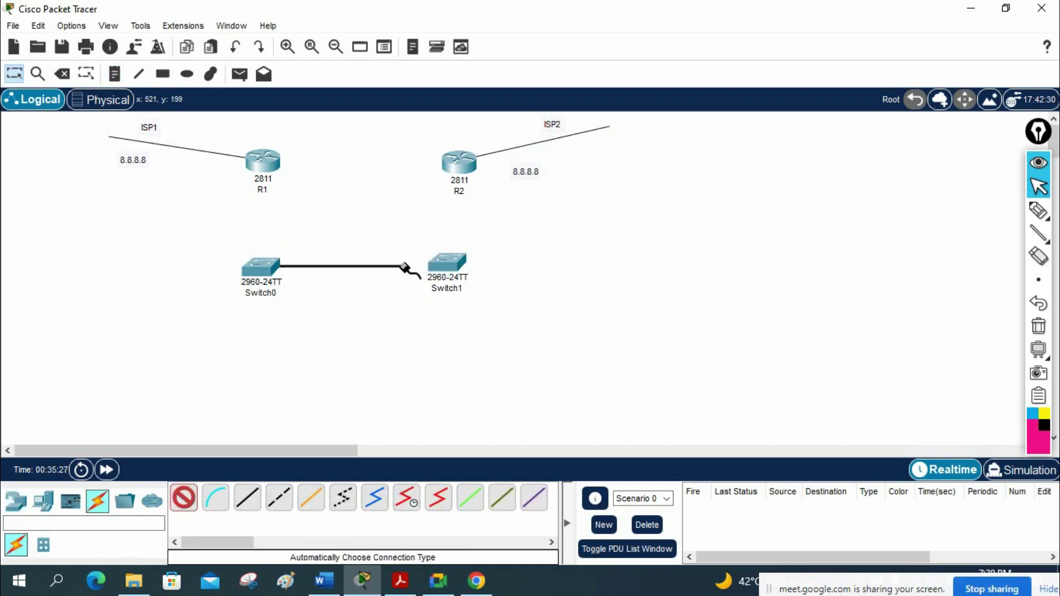
pyautogui.click(440, 269)
pyautogui.click(183, 499)
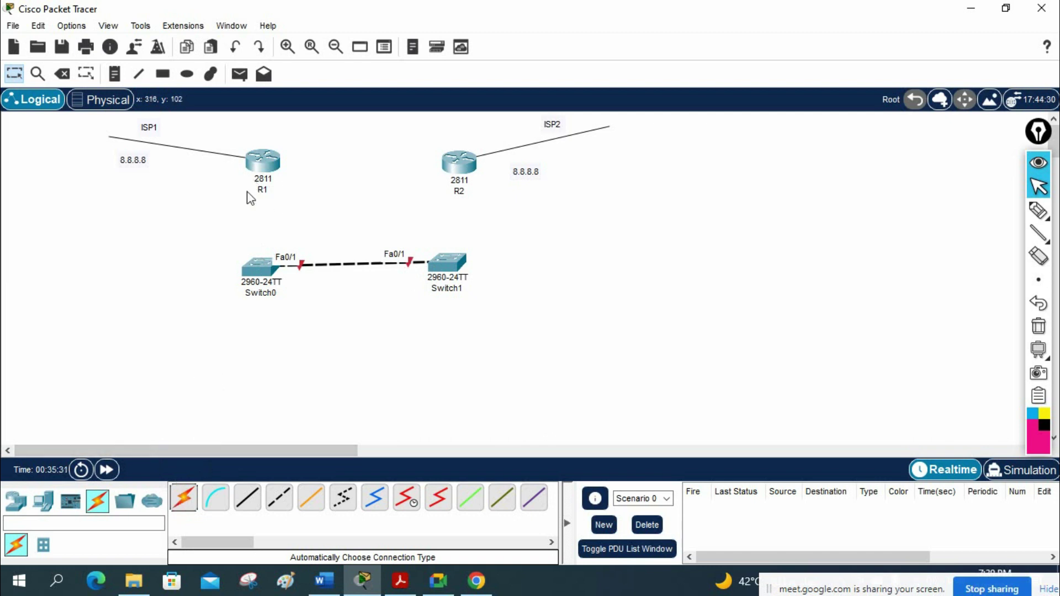
# Connect R1 to Switch0 and R2 to Switch1 using the automatic connection type
pyautogui.click(184, 498)
pyautogui.click(265, 164)
pyautogui.click(259, 269)
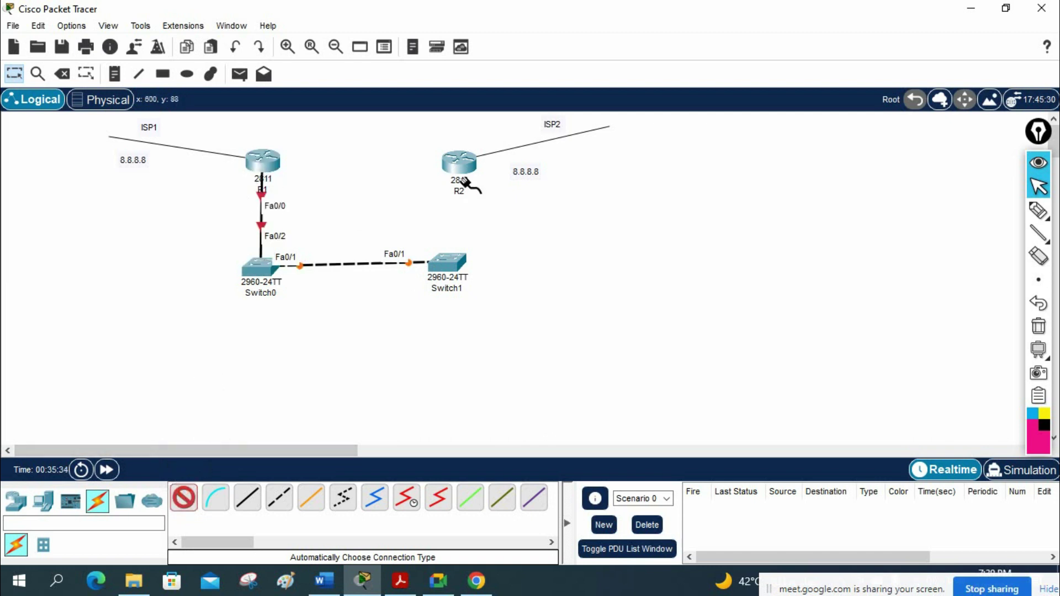
pyautogui.click(453, 265)
# Move Switch0 and Switch1 slightly lower so that they sit level beneath their routers
pyautogui.moveTo(454, 269); pyautogui.dragTo(469, 287)
pyautogui.moveTo(256, 277); pyautogui.dragTo(245, 297)
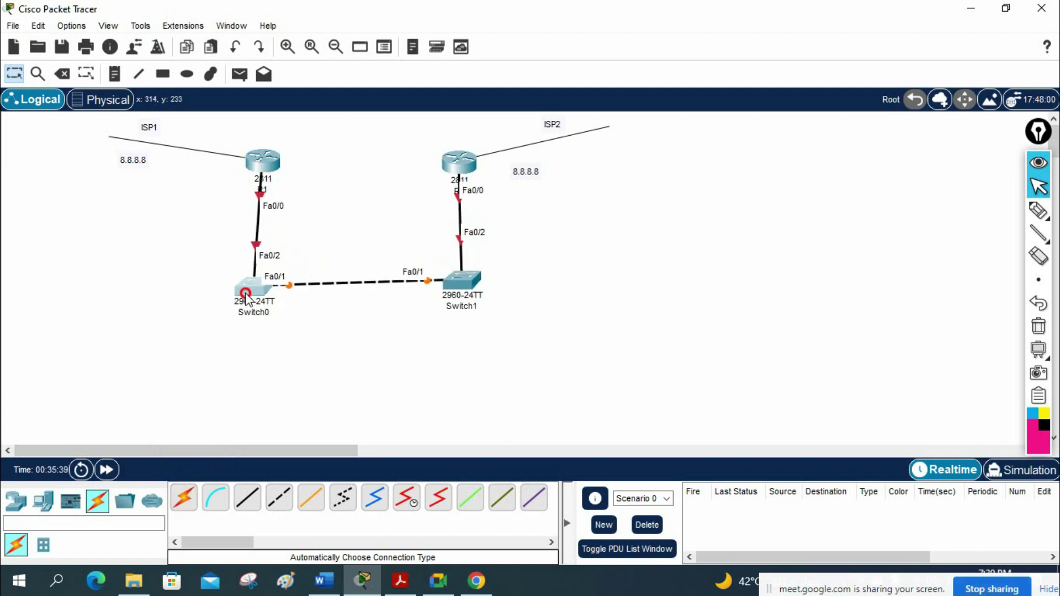
pyautogui.moveTo(456, 285); pyautogui.dragTo(453, 290)
pyautogui.click(271, 403)
# Place four laptops in a row at the bottom, two below Switch0 and two below Switch1
pyautogui.click(43, 500)
pyautogui.click(215, 499)
pyautogui.click(196, 385)
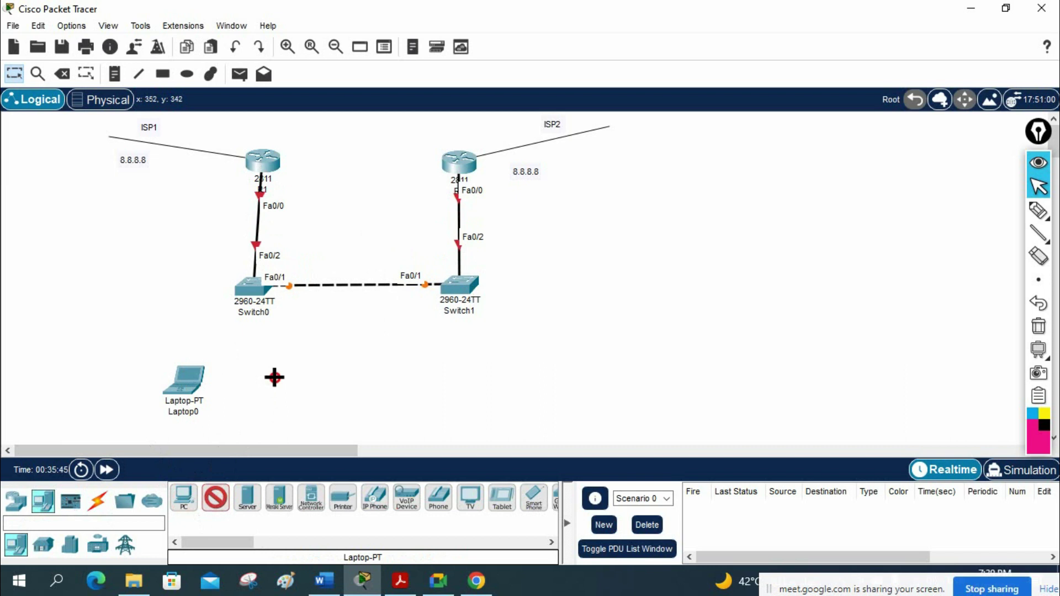
pyautogui.click(275, 377)
pyautogui.click(429, 375)
pyautogui.click(505, 378)
pyautogui.press('Escape')
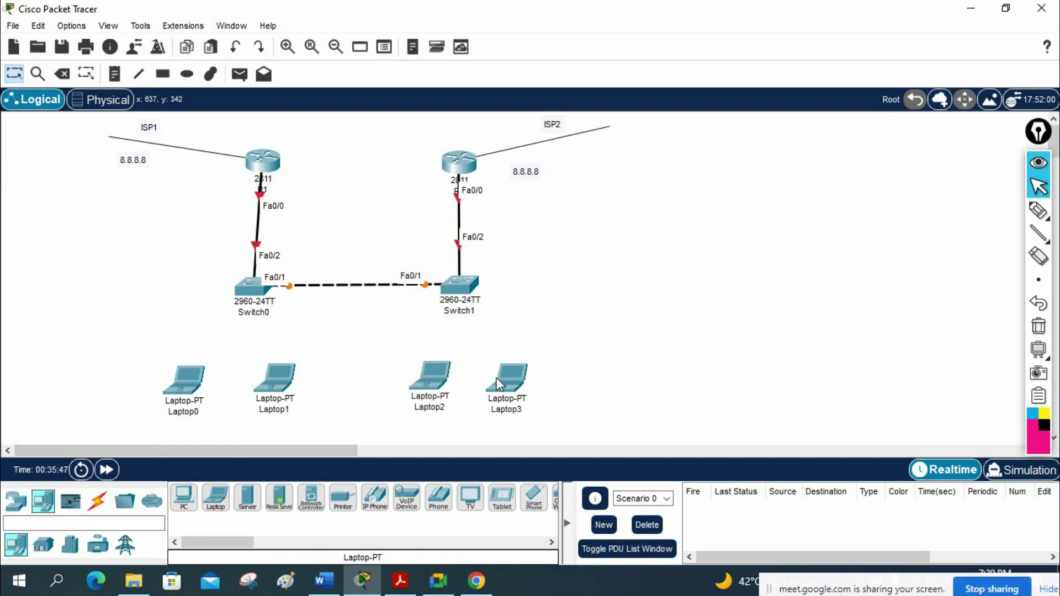
# Cable Laptop0 and Laptop1 to Switch0, and Laptop2 and Laptop3 to Switch1, using the automatic connection type
pyautogui.click(98, 501)
pyautogui.click(186, 499)
pyautogui.click(187, 380)
pyautogui.click(249, 292)
pyautogui.click(278, 377)
pyautogui.click(254, 293)
pyautogui.click(428, 377)
pyautogui.click(458, 285)
pyautogui.click(521, 371)
pyautogui.click(456, 286)
pyautogui.press('Escape')
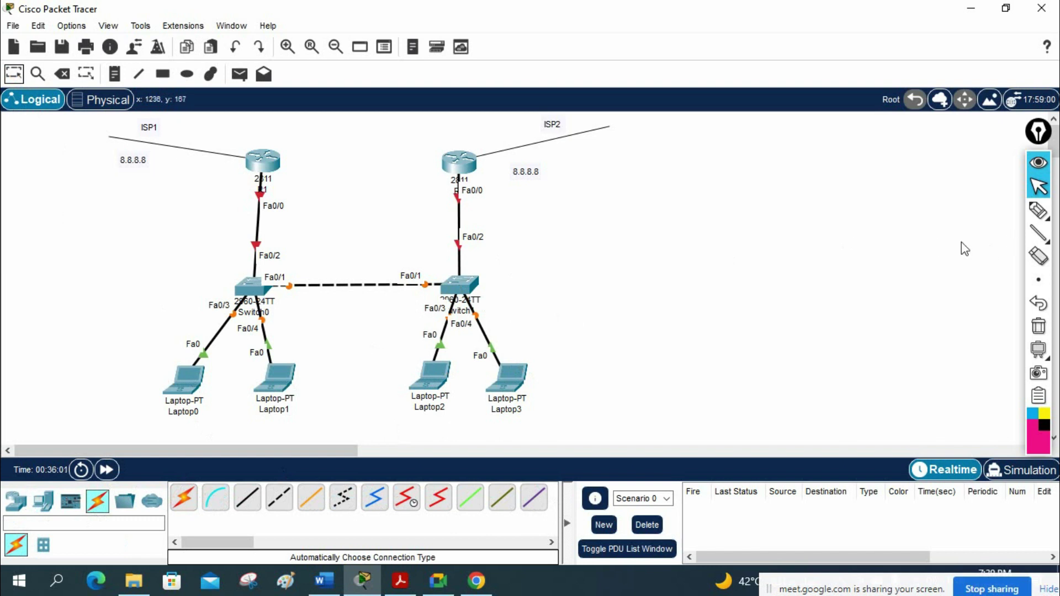
# Handwrite R1 and R2 in pink ink beside the matching routers with the screen annotation pen
pyautogui.click(1038, 210)
pyautogui.moveTo(276, 191); pyautogui.dragTo(290, 191)
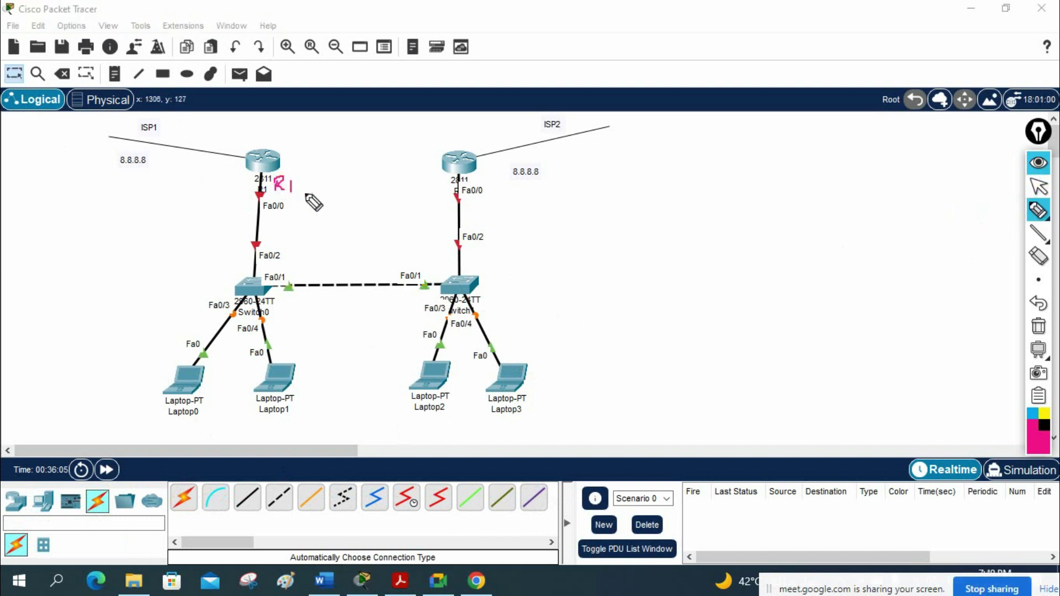
pyautogui.moveTo(491, 174); pyautogui.dragTo(491, 193)
pyautogui.moveTo(491, 175); pyautogui.dragTo(500, 189)
pyautogui.moveTo(502, 188); pyautogui.dragTo(515, 189)
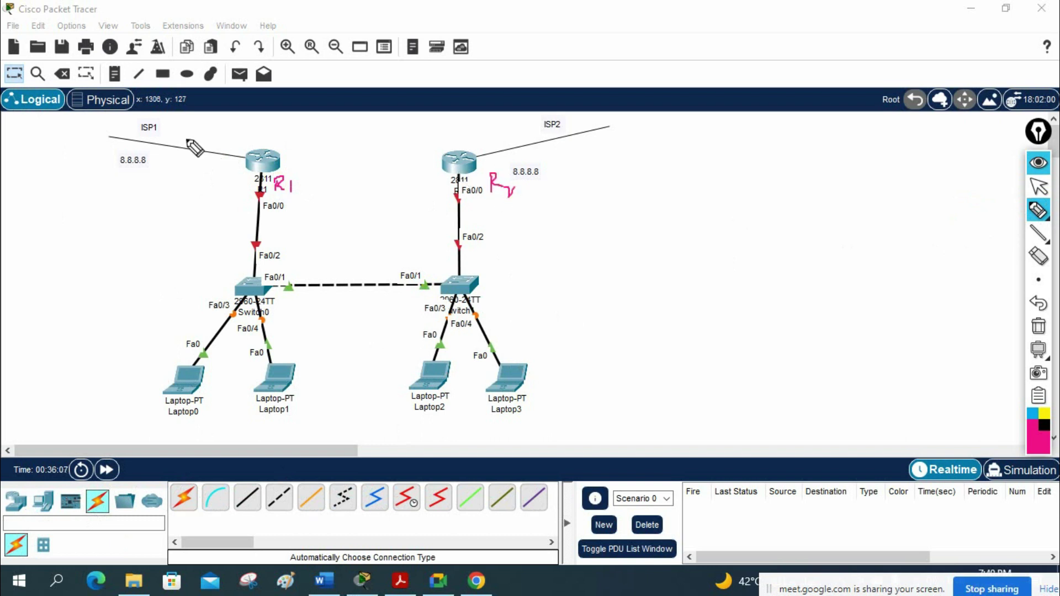
# Mark both ISP links in pink ink, label each one L0, and circle ISP1 and R2's 8.8.8.8 address
pyautogui.moveTo(141, 113)
pyautogui.mouseDown()
pyautogui.moveTo(160, 142)
pyautogui.moveTo(152, 131)
pyautogui.moveTo(246, 158)
pyautogui.moveTo(205, 147)
pyautogui.moveTo(245, 158)
pyautogui.mouseUp()
pyautogui.moveTo(219, 121); pyautogui.dragTo(236, 132)
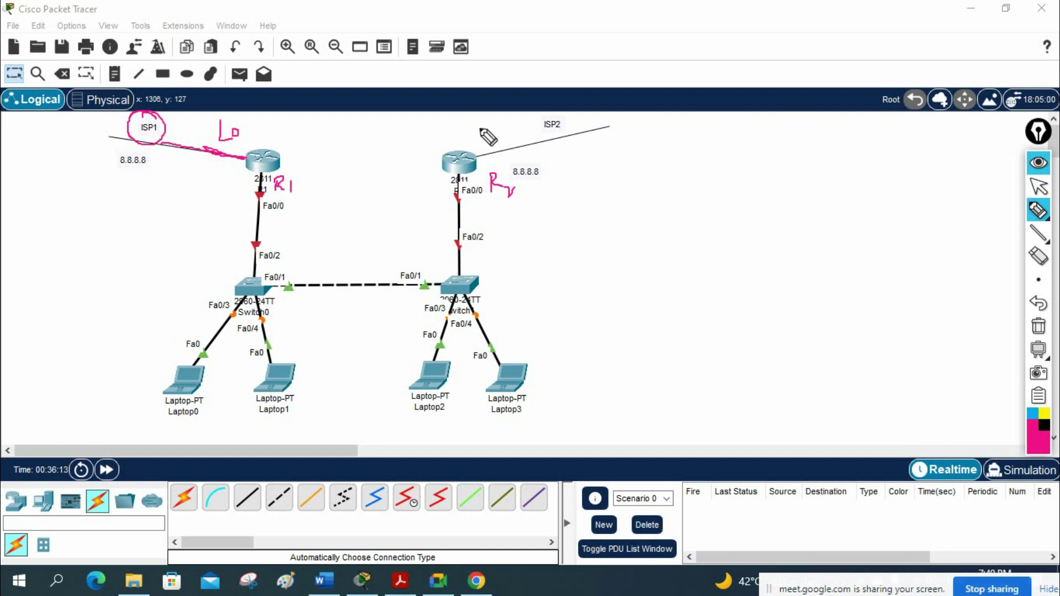
pyautogui.moveTo(474, 158); pyautogui.dragTo(590, 126)
pyautogui.moveTo(487, 128)
pyautogui.mouseDown()
pyautogui.moveTo(503, 141)
pyautogui.moveTo(511, 132)
pyautogui.mouseUp()
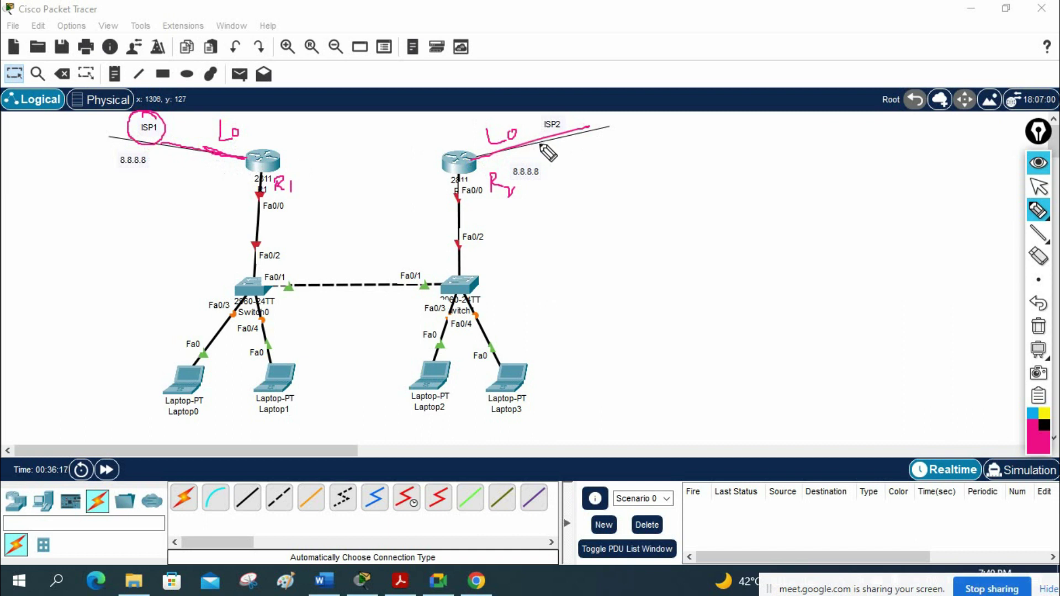
pyautogui.moveTo(529, 147)
pyautogui.mouseDown()
pyautogui.moveTo(541, 180)
pyautogui.moveTo(504, 156)
pyautogui.mouseUp()
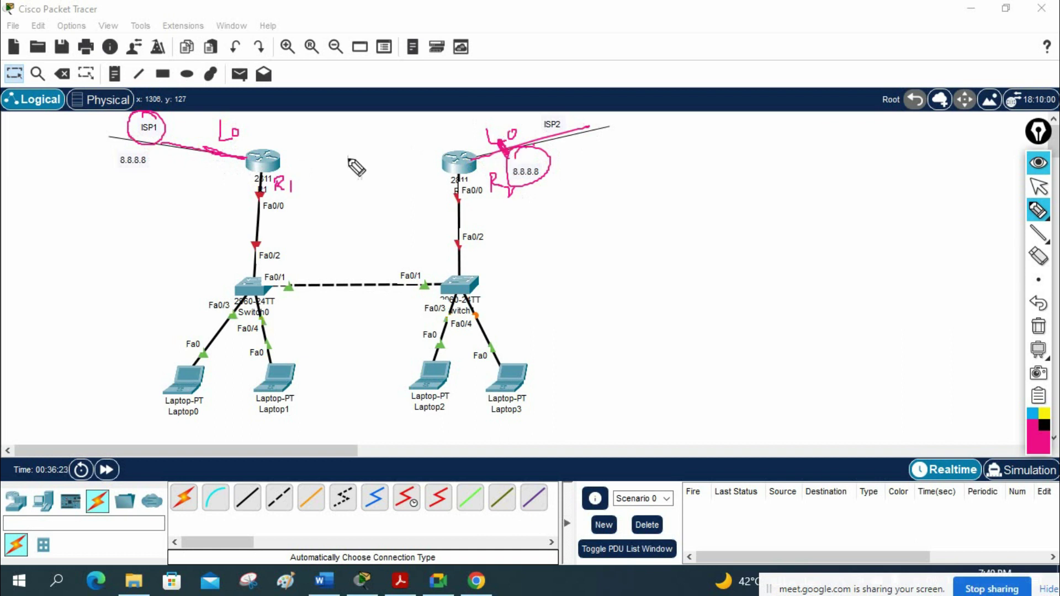
pyautogui.moveTo(226, 142); pyautogui.dragTo(228, 163)
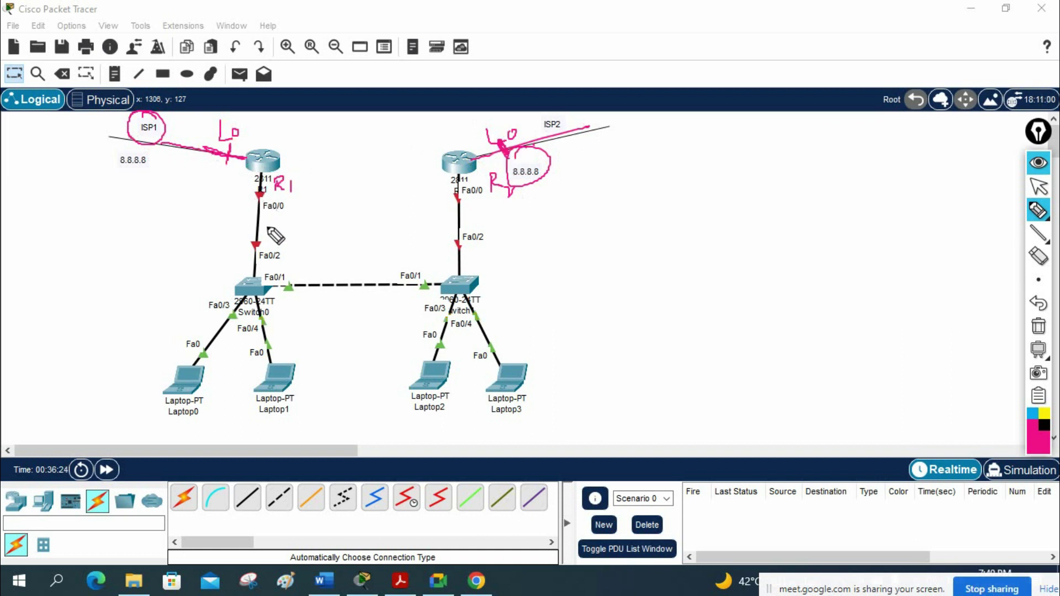
# Sketch a traffic path from Laptop0 up to R2, and clear all the ink annotations
pyautogui.moveTo(165, 399)
pyautogui.mouseDown()
pyautogui.moveTo(212, 357)
pyautogui.moveTo(250, 269)
pyautogui.moveTo(263, 167)
pyautogui.moveTo(232, 151)
pyautogui.moveTo(146, 144)
pyautogui.moveTo(298, 181)
pyautogui.moveTo(276, 141)
pyautogui.moveTo(246, 205)
pyautogui.moveTo(259, 281)
pyautogui.moveTo(195, 389)
pyautogui.moveTo(190, 375)
pyautogui.moveTo(234, 279)
pyautogui.moveTo(452, 261)
pyautogui.moveTo(456, 186)
pyautogui.moveTo(522, 136)
pyautogui.moveTo(462, 135)
pyautogui.mouseUp()
pyautogui.click(1038, 327)
# Trace in ink the path from Laptop0 through both switches to R2, cross out R2, and trace the alternative up to R1
pyautogui.moveTo(191, 381)
pyautogui.mouseDown()
pyautogui.moveTo(282, 278)
pyautogui.moveTo(457, 276)
pyautogui.moveTo(472, 143)
pyautogui.moveTo(483, 139)
pyautogui.moveTo(506, 171)
pyautogui.mouseUp()
pyautogui.moveTo(482, 115); pyautogui.dragTo(465, 159)
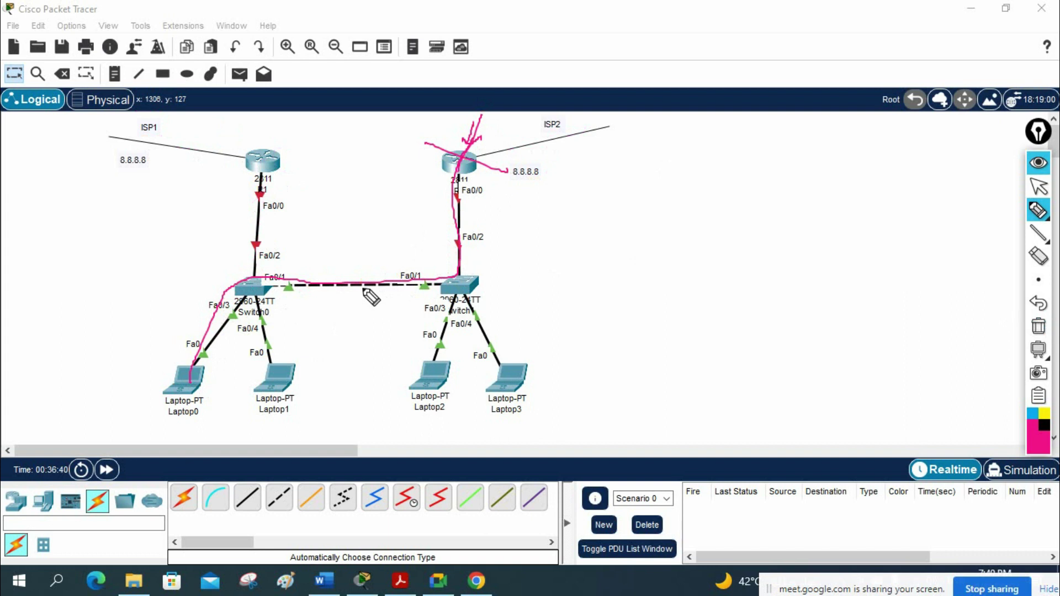
pyautogui.moveTo(246, 288); pyautogui.dragTo(268, 141)
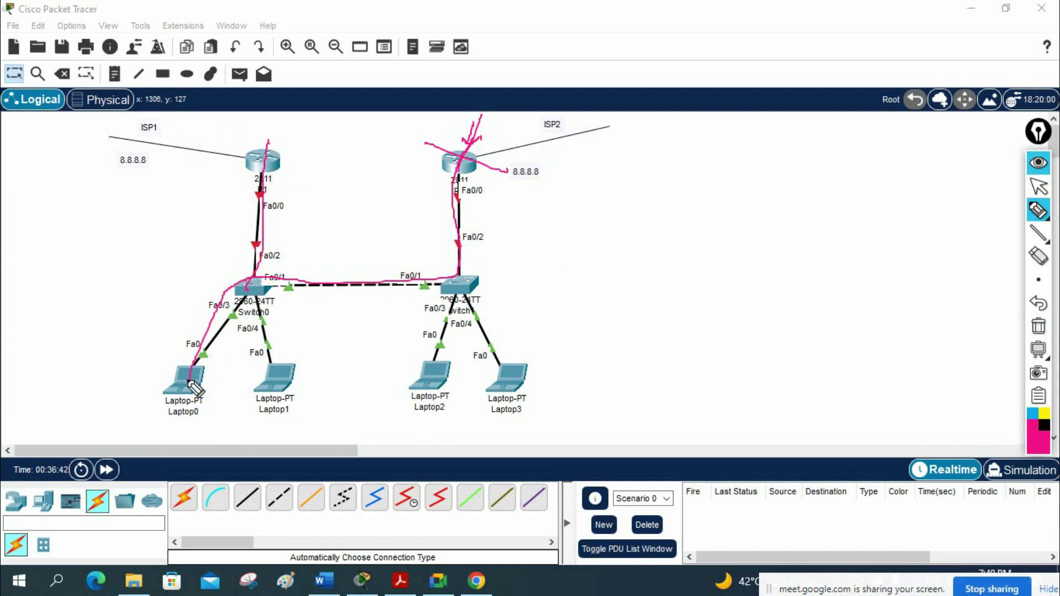
# Point an ink arrow at Laptop0, and draw a box between the routers with arrows to Laptop0 and Laptop1
pyautogui.moveTo(236, 379)
pyautogui.mouseDown()
pyautogui.moveTo(208, 393)
pyautogui.moveTo(238, 389)
pyautogui.mouseUp()
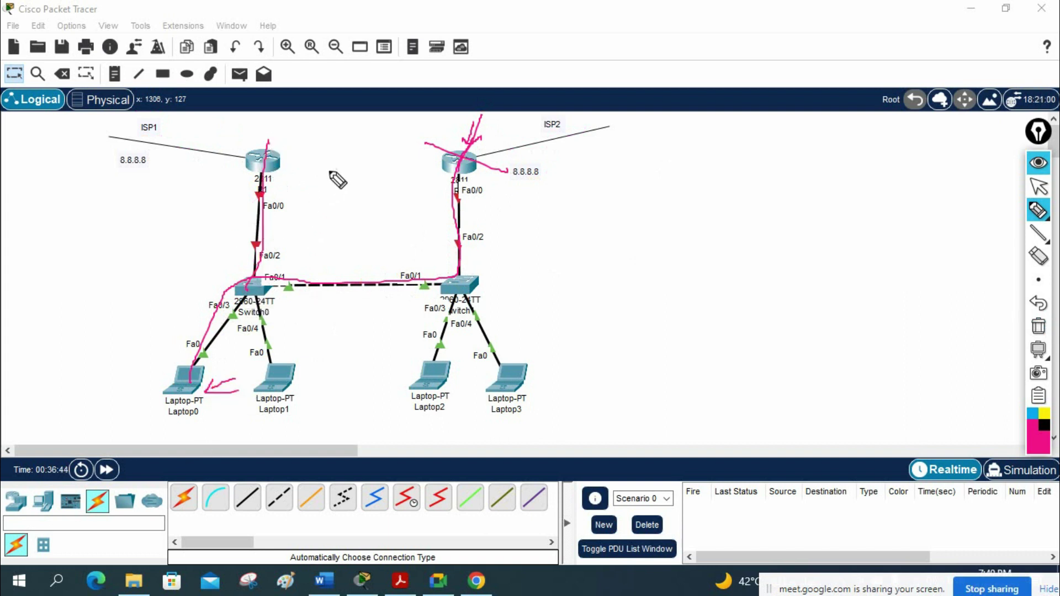
pyautogui.moveTo(329, 174)
pyautogui.mouseDown()
pyautogui.moveTo(358, 168)
pyautogui.moveTo(379, 202)
pyautogui.moveTo(326, 205)
pyautogui.moveTo(323, 173)
pyautogui.moveTo(342, 177)
pyautogui.moveTo(333, 226)
pyautogui.moveTo(229, 280)
pyautogui.moveTo(185, 324)
pyautogui.moveTo(172, 345)
pyautogui.mouseUp()
pyautogui.moveTo(344, 186)
pyautogui.mouseDown()
pyautogui.moveTo(345, 245)
pyautogui.moveTo(310, 356)
pyautogui.mouseUp()
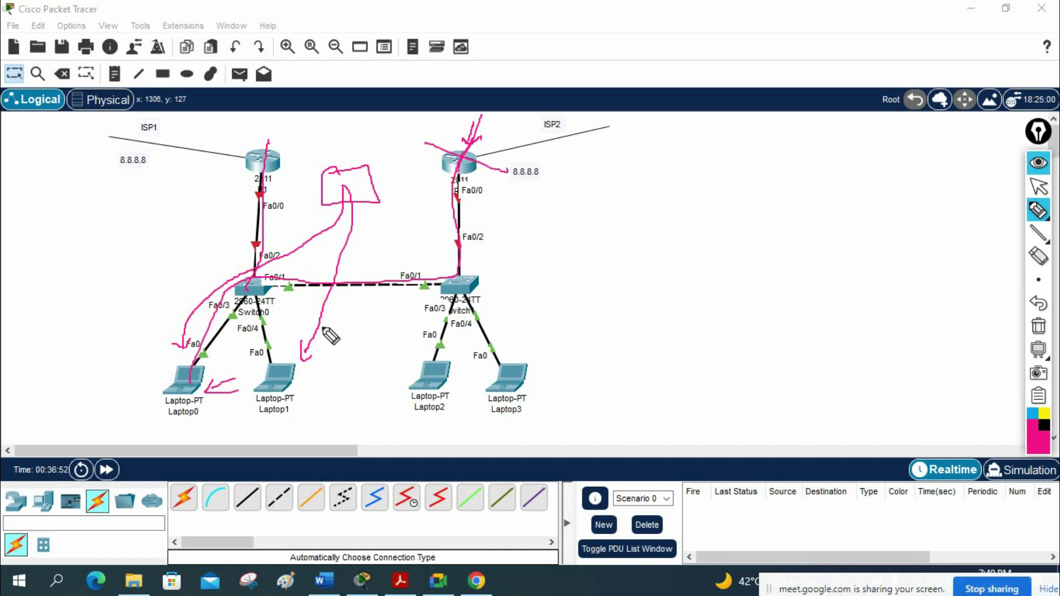
# Draw ink arrows from the box between the routers to Laptop2 and Laptop3, and clear all the ink annotations
pyautogui.moveTo(355, 180)
pyautogui.mouseDown()
pyautogui.moveTo(363, 251)
pyautogui.moveTo(415, 369)
pyautogui.mouseUp()
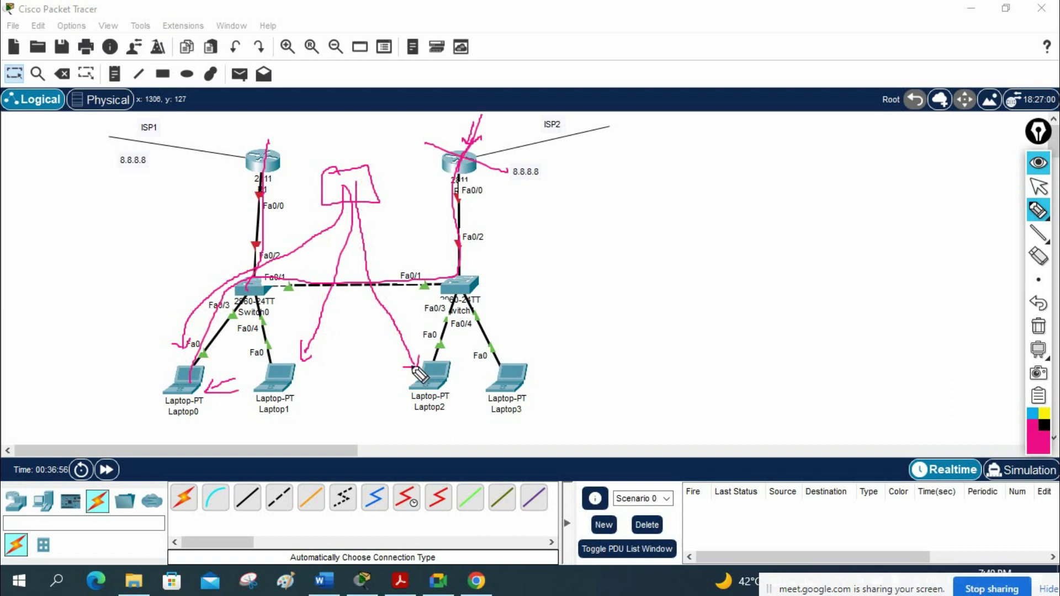
pyautogui.moveTo(366, 203)
pyautogui.mouseDown()
pyautogui.moveTo(392, 209)
pyautogui.moveTo(441, 280)
pyautogui.moveTo(487, 380)
pyautogui.mouseUp()
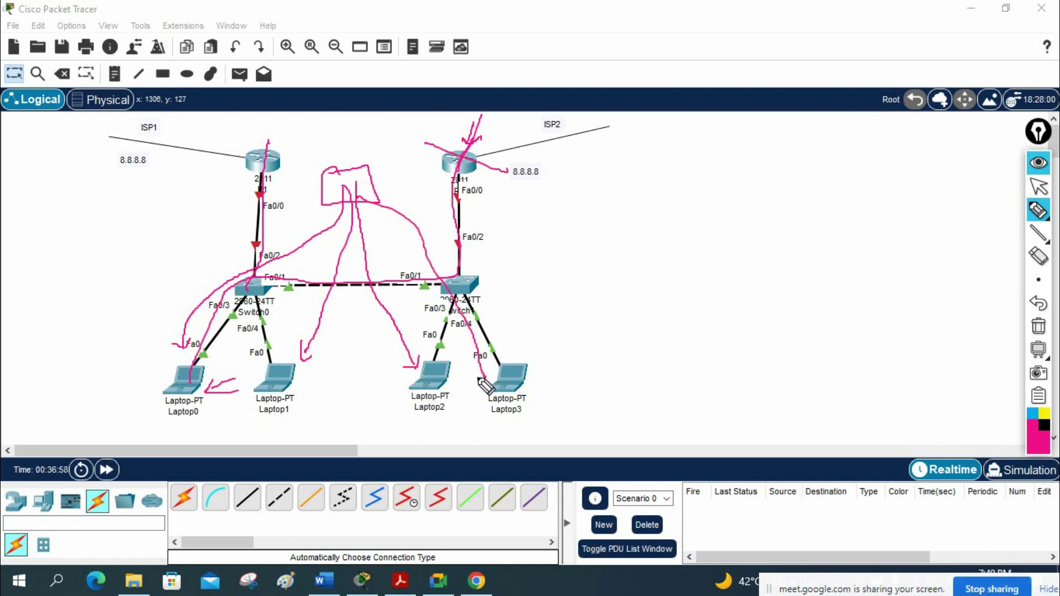
pyautogui.click(1038, 327)
pyautogui.click(1038, 190)
# Add the text notes 192.168.1.1 beside R1's link, 192.168.1.2 beside R2's link, and 192.168.1.3 between the two routers
pyautogui.press('n')
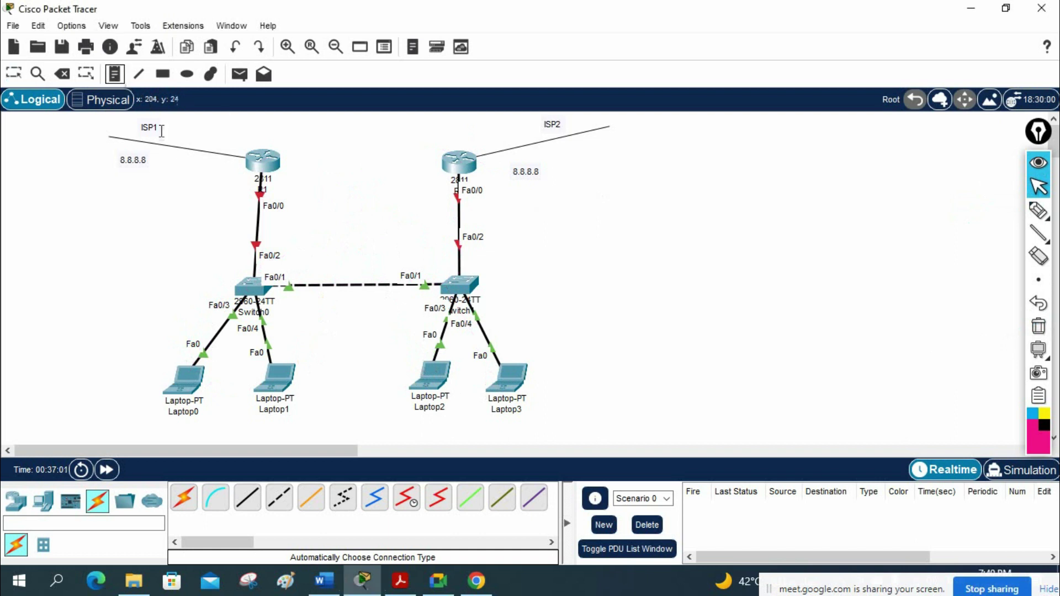
pyautogui.click(194, 210)
pyautogui.write('192.168.1.1')
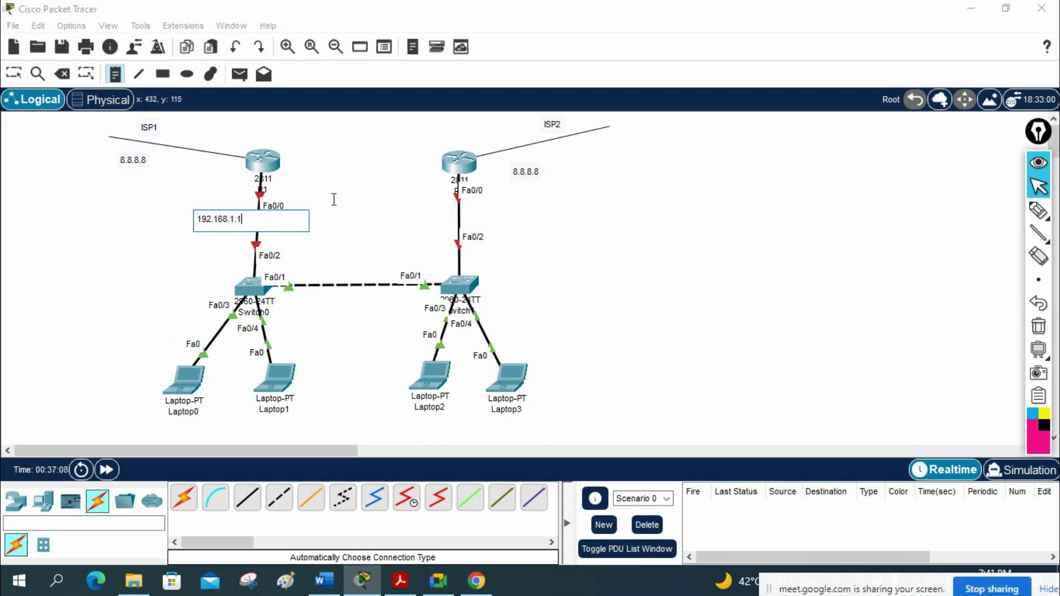
pyautogui.click(469, 203)
pyautogui.write('192.168.1.2')
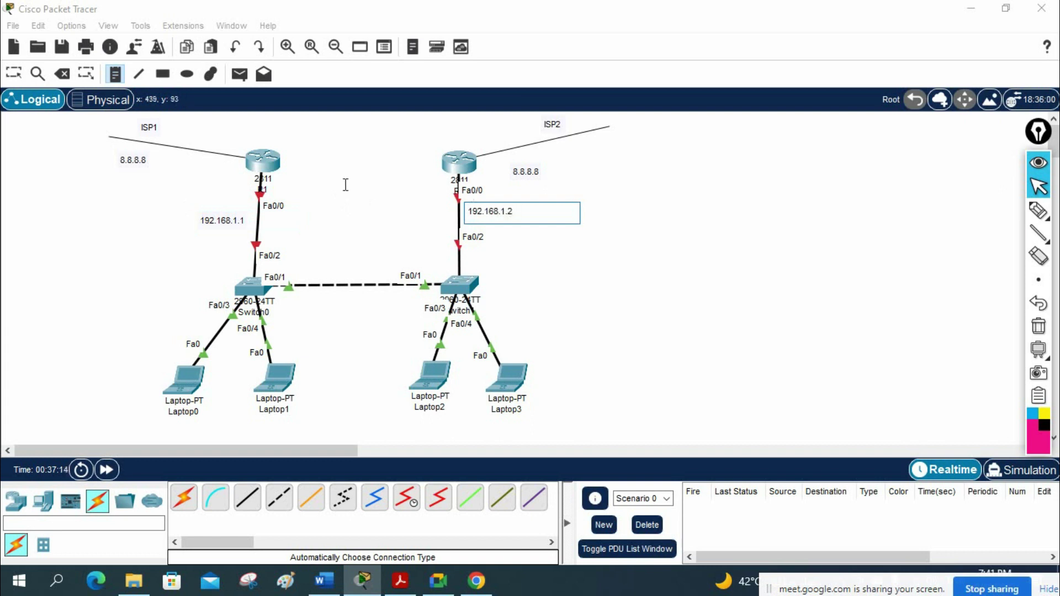
pyautogui.click(344, 185)
pyautogui.write('192.168.1.3')
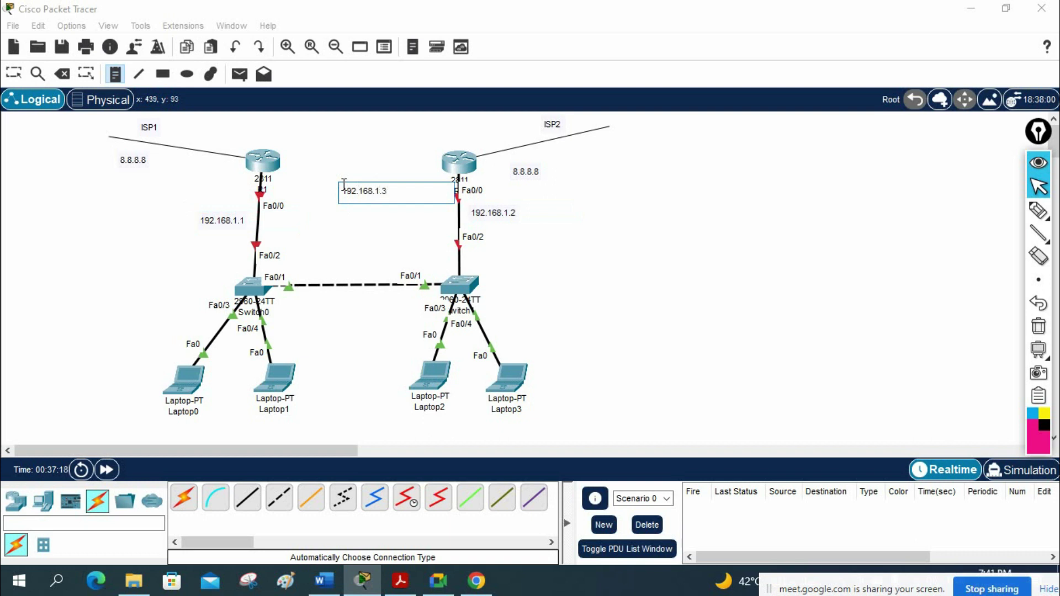
pyautogui.click(345, 134)
pyautogui.press('Escape')
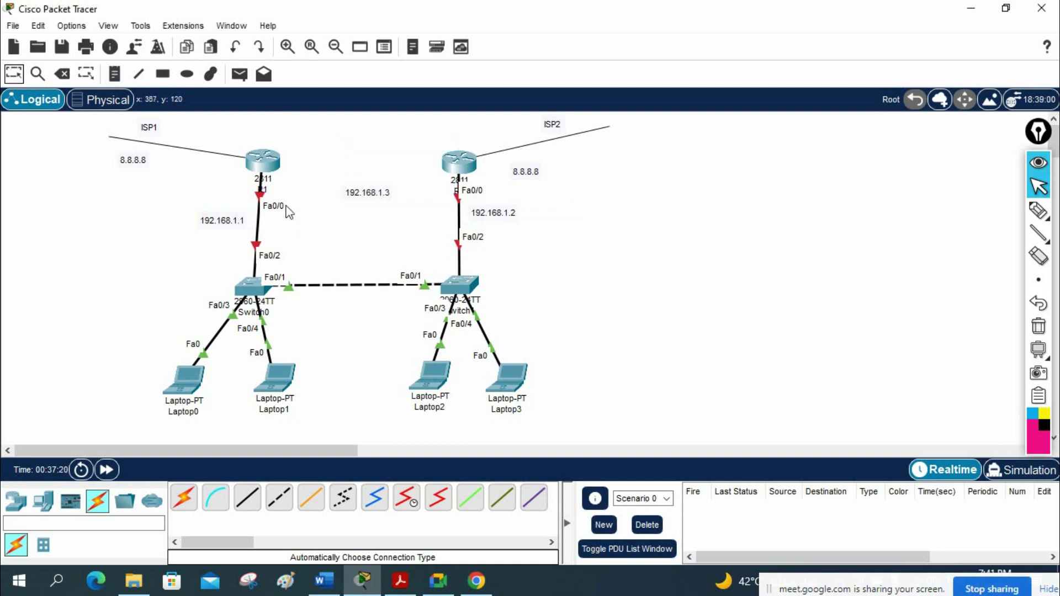
# Move the three gateway address notes slightly higher in the topology
pyautogui.moveTo(373, 197); pyautogui.dragTo(365, 177)
pyautogui.moveTo(229, 225); pyautogui.dragTo(228, 202)
pyautogui.moveTo(511, 218); pyautogui.dragTo(511, 212)
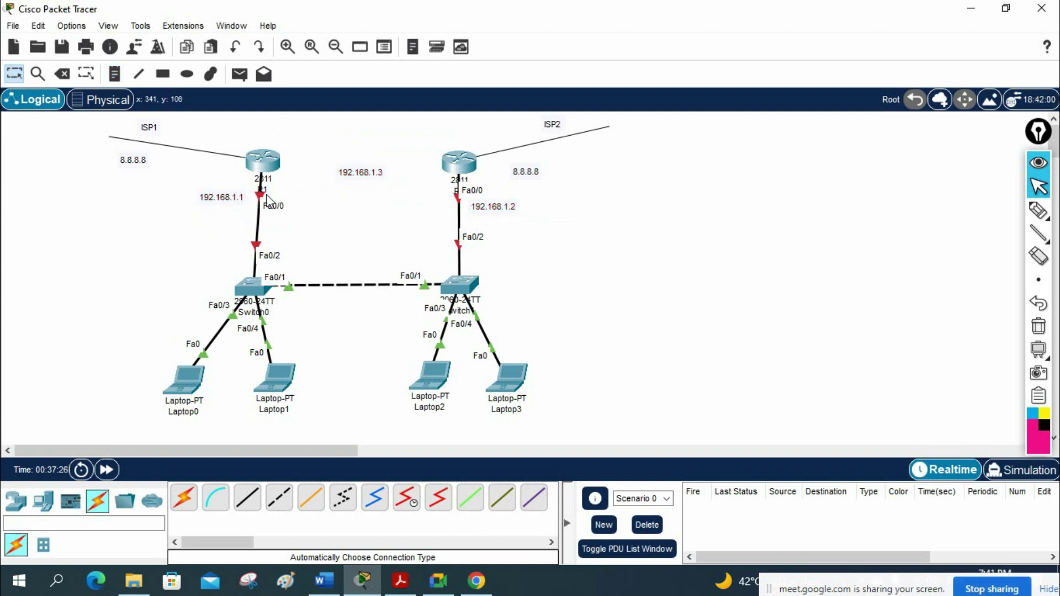
# Circle the Fa0/0 port labels of R1 and R2 in pink ink, and link each to its address with an arrow
pyautogui.click(1037, 211)
pyautogui.click(966, 209)
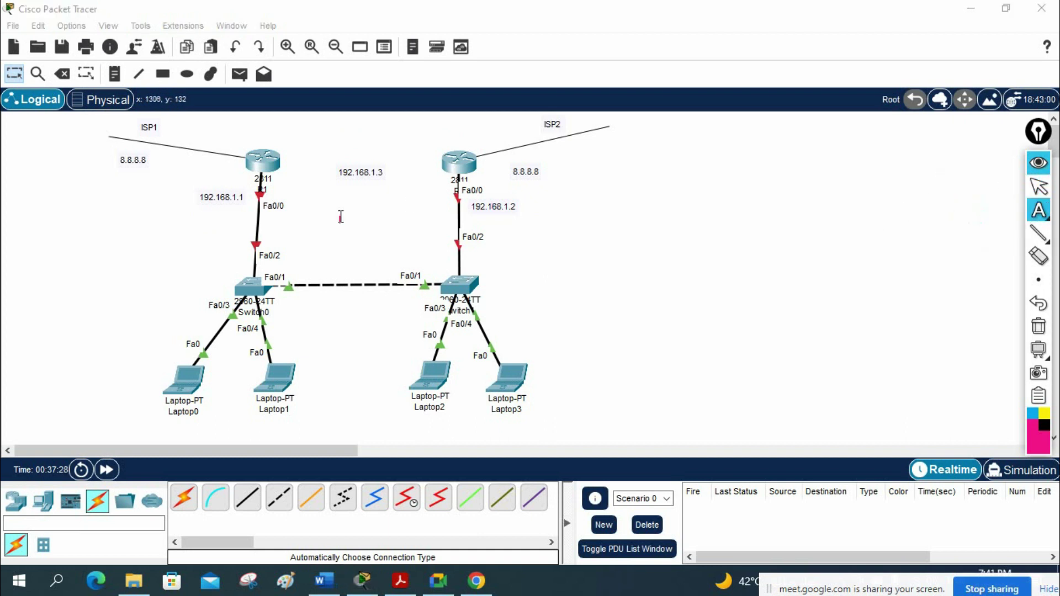
pyautogui.click(1038, 211)
pyautogui.click(791, 279)
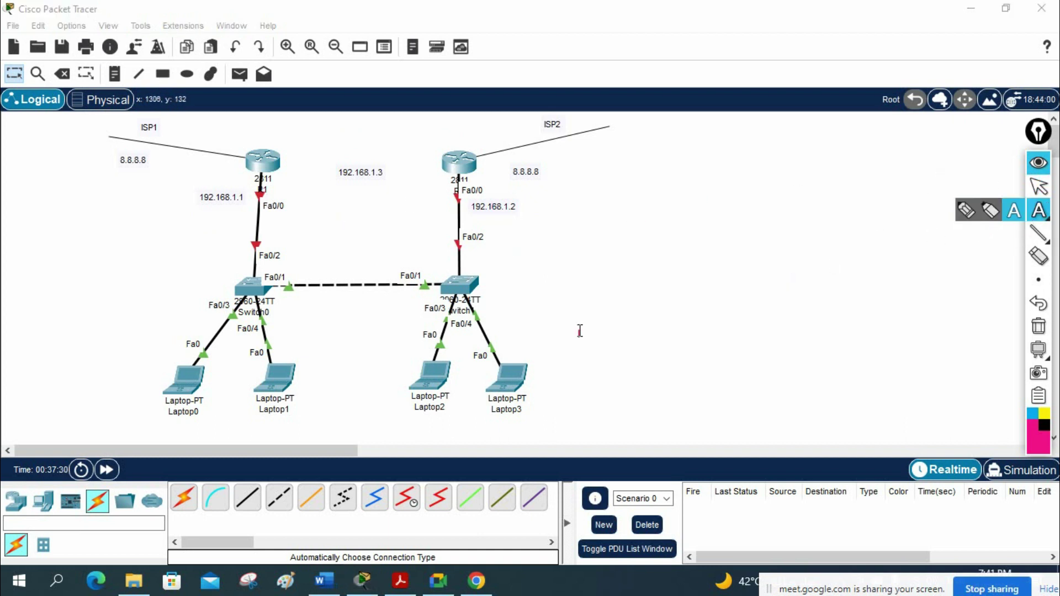
pyautogui.click(965, 210)
pyautogui.moveTo(288, 200); pyautogui.dragTo(251, 207)
pyautogui.moveTo(491, 190); pyautogui.dragTo(490, 193)
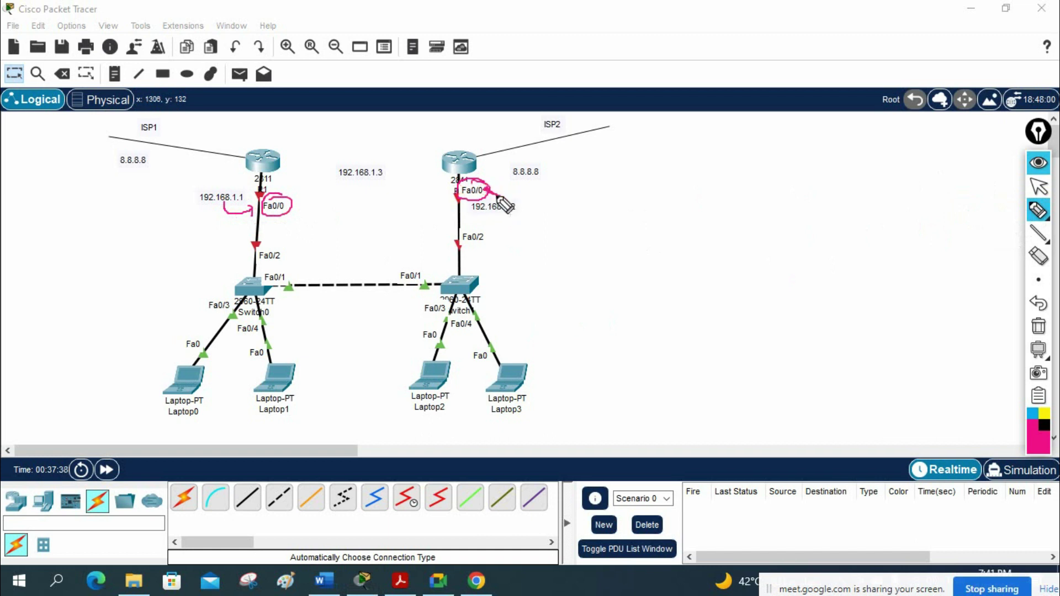
# Circle both ISP links and 192.168.1.3 in ink, sketch connections to R2 and Laptop0, and clear all the annotations
pyautogui.moveTo(122, 126)
pyautogui.mouseDown()
pyautogui.moveTo(108, 130)
pyautogui.moveTo(256, 158)
pyautogui.moveTo(124, 119)
pyautogui.mouseUp()
pyautogui.moveTo(470, 159)
pyautogui.mouseDown()
pyautogui.moveTo(602, 119)
pyautogui.moveTo(636, 138)
pyautogui.moveTo(580, 171)
pyautogui.moveTo(528, 175)
pyautogui.moveTo(477, 153)
pyautogui.mouseUp()
pyautogui.moveTo(381, 156)
pyautogui.mouseDown()
pyautogui.moveTo(335, 198)
pyautogui.moveTo(371, 147)
pyautogui.moveTo(341, 200)
pyautogui.moveTo(327, 201)
pyautogui.moveTo(352, 179)
pyautogui.moveTo(348, 194)
pyautogui.moveTo(353, 179)
pyautogui.moveTo(440, 192)
pyautogui.mouseUp()
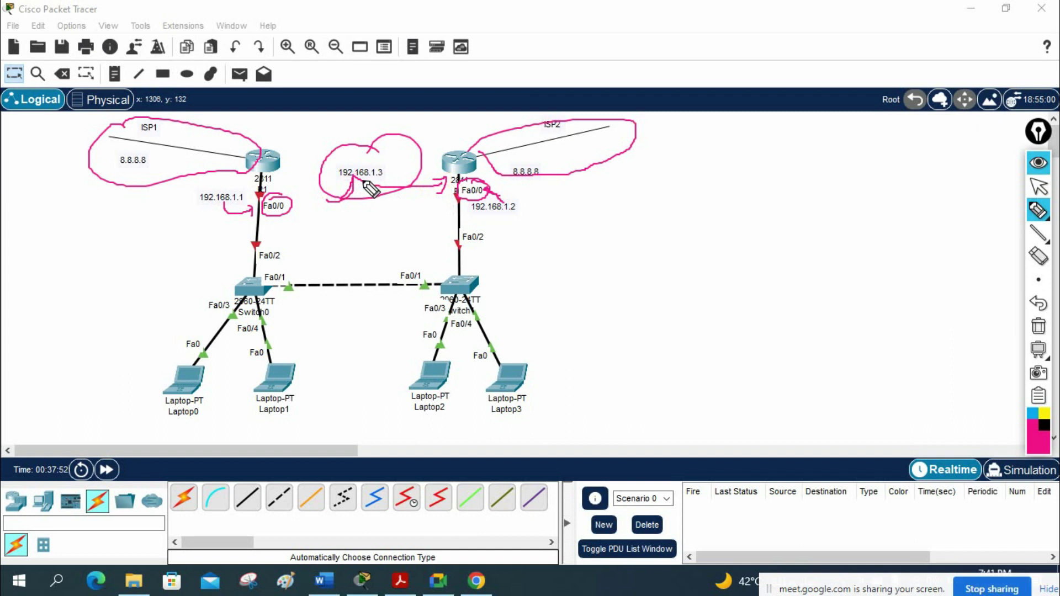
pyautogui.moveTo(429, 135)
pyautogui.mouseDown()
pyautogui.moveTo(472, 123)
pyautogui.moveTo(474, 162)
pyautogui.moveTo(463, 153)
pyautogui.moveTo(446, 194)
pyautogui.moveTo(444, 183)
pyautogui.moveTo(399, 202)
pyautogui.moveTo(320, 210)
pyautogui.moveTo(274, 206)
pyautogui.mouseUp()
pyautogui.moveTo(402, 174)
pyautogui.mouseDown()
pyautogui.moveTo(340, 168)
pyautogui.moveTo(367, 201)
pyautogui.moveTo(224, 345)
pyautogui.mouseUp()
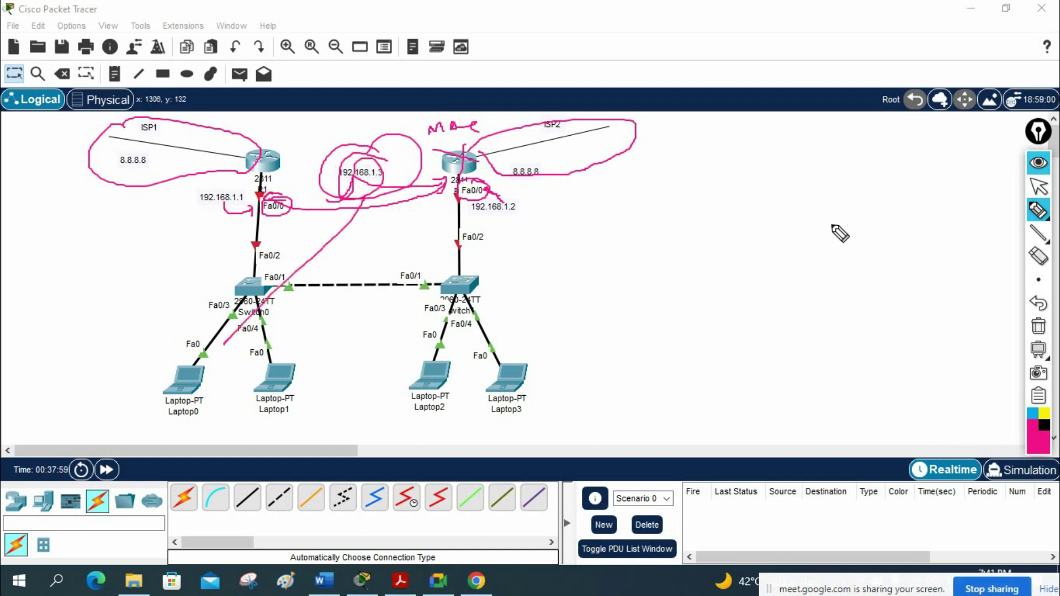
pyautogui.click(1038, 326)
pyautogui.click(1038, 188)
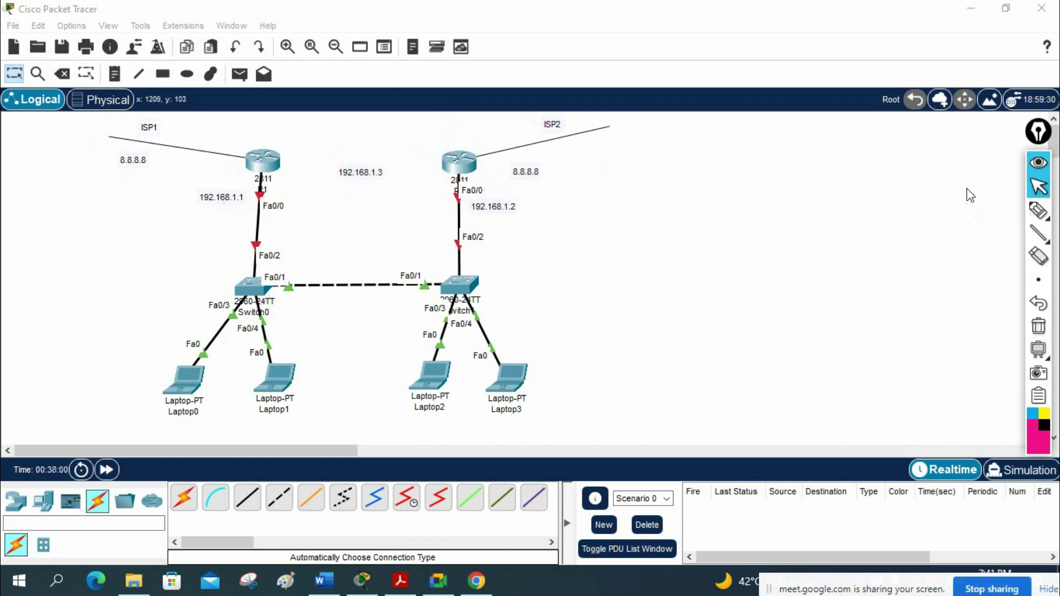
# Rename Laptop0 as 192.168.1.4 and assign it the static IPv4 address 192.168.1.4
pyautogui.click(192, 415)
pyautogui.write('192.168.1.')
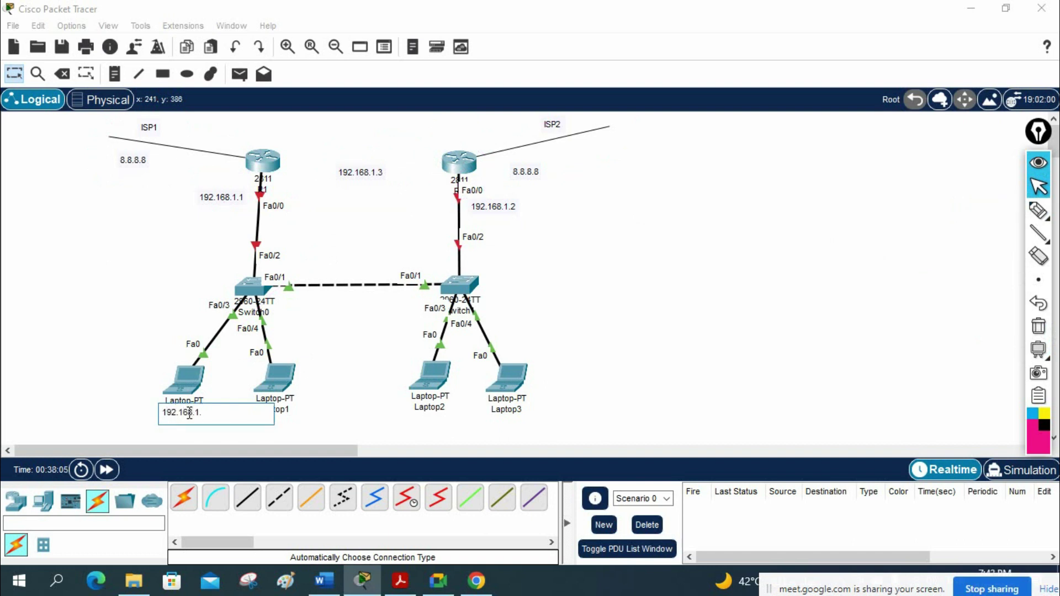
pyautogui.hotkey('ctrl', 'a')
pyautogui.hotkey('ctrl', 'c')
pyautogui.click(177, 376)
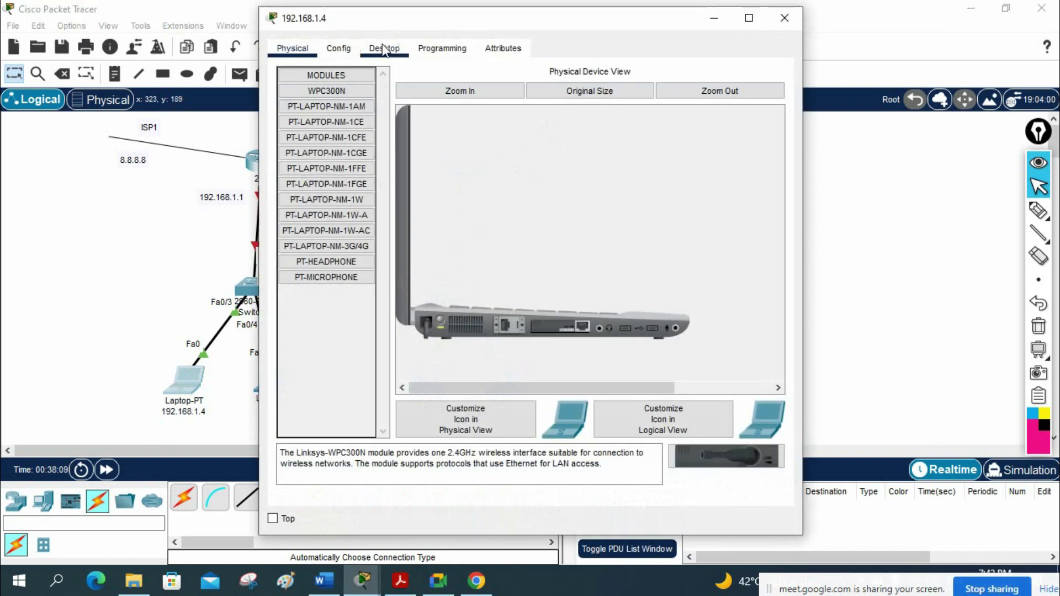
pyautogui.click(385, 49)
pyautogui.click(324, 116)
pyautogui.click(513, 157)
pyautogui.hotkey('ctrl', 'v')
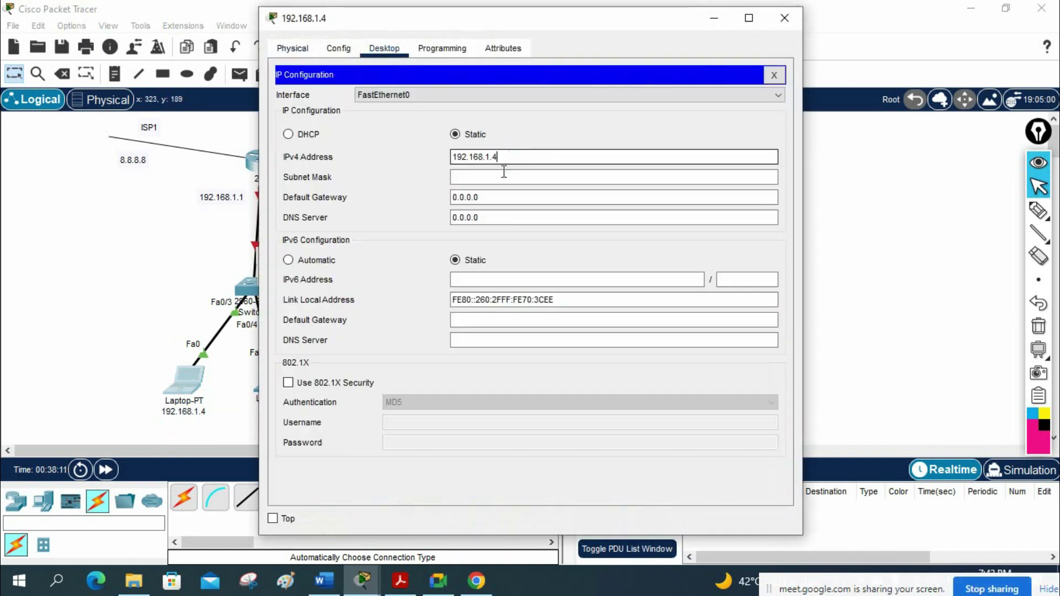
# Set the 192.168.1.4 laptop's subnet mask to 255.255.255.0 and default gateway to 192.168.1.3, and close its configuration
pyautogui.click(503, 172)
pyautogui.click(496, 197)
pyautogui.hotkey('ctrl', 'a')
pyautogui.hotkey('ctrl', 'v')
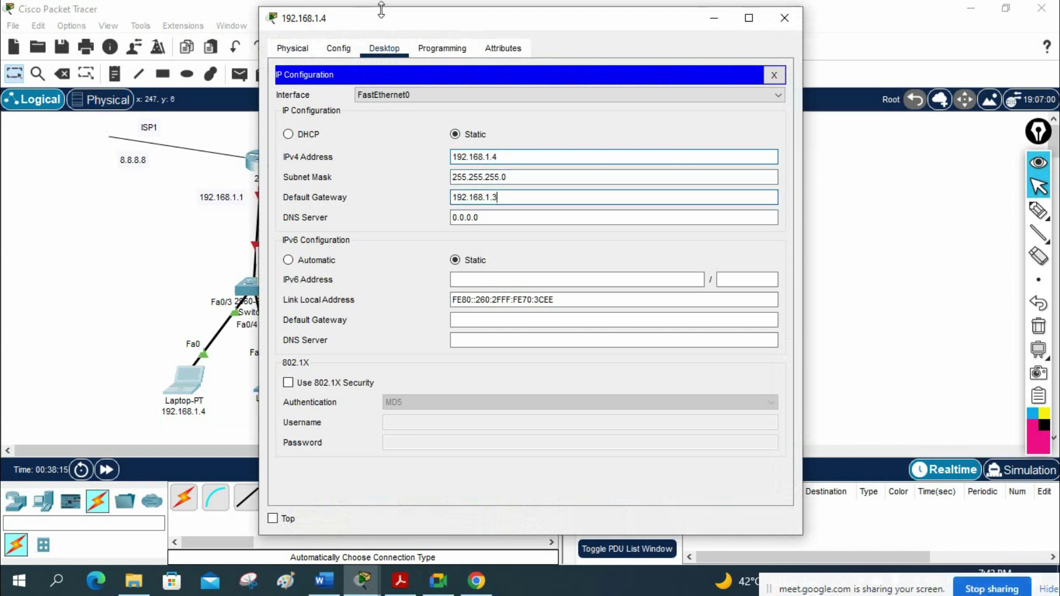
pyautogui.moveTo(380, 12); pyautogui.dragTo(691, 47)
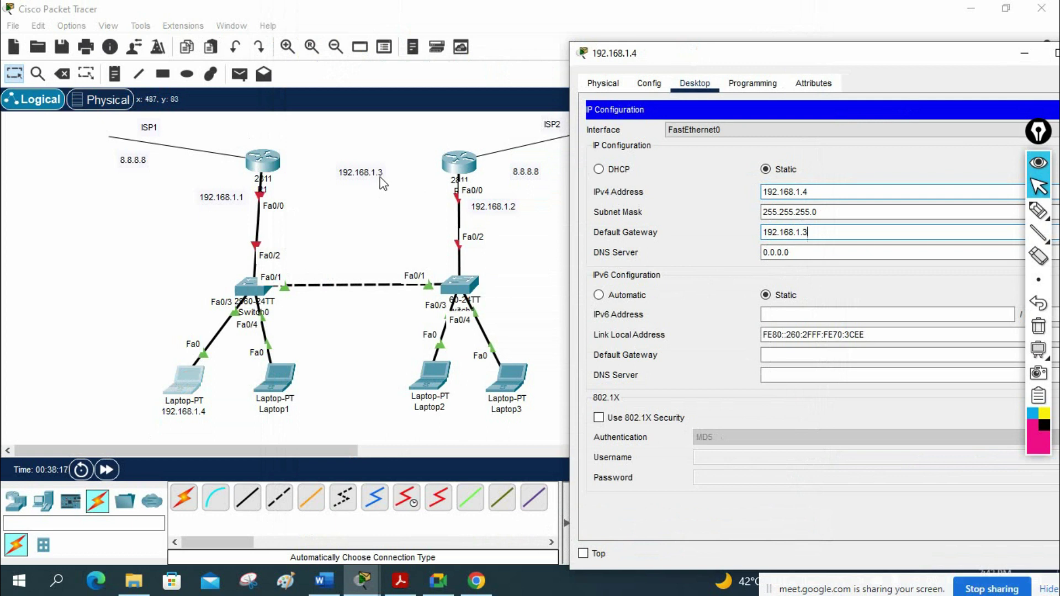
pyautogui.moveTo(743, 55); pyautogui.dragTo(574, 57)
pyautogui.click(924, 55)
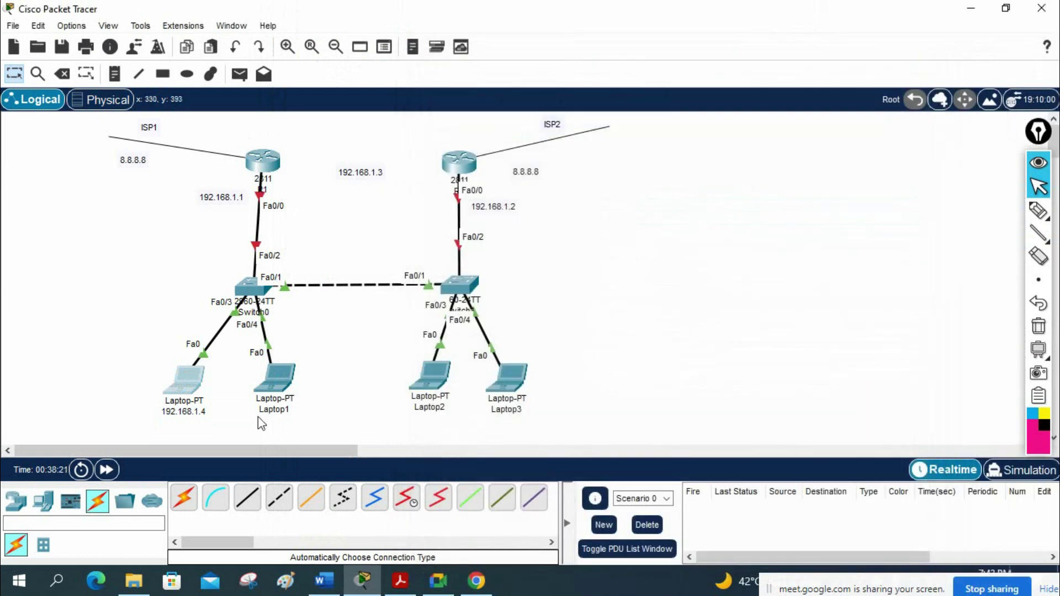
# Rename Laptop1 as 192.168.1.5 and assign it the static IPv4 address 192.168.1.5
pyautogui.click(274, 409)
pyautogui.doubleClick(279, 410)
pyautogui.write('192.168.1.4')
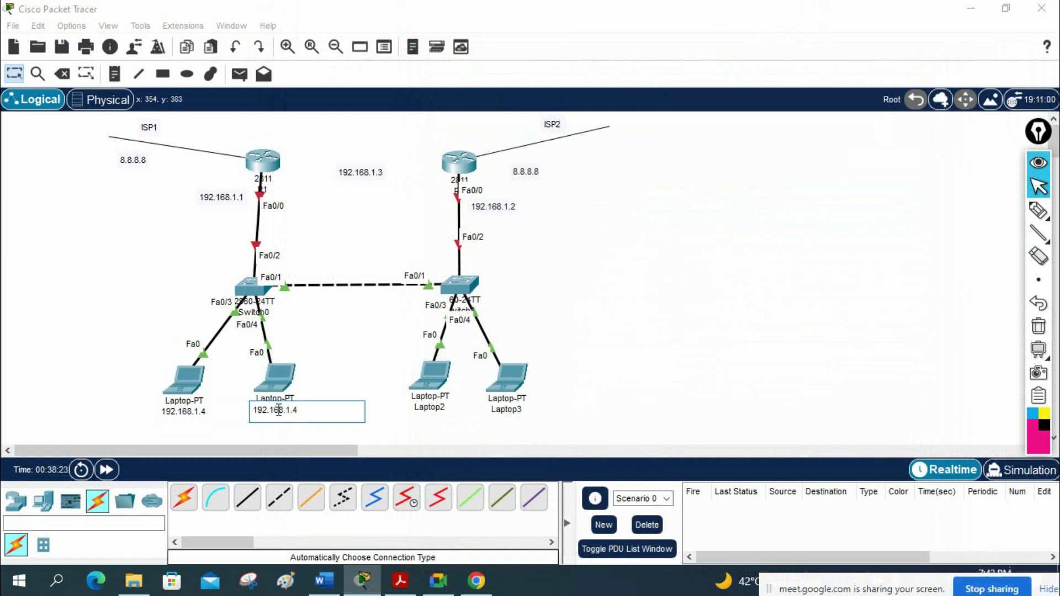
pyautogui.doubleClick(279, 410)
pyautogui.hotkey('ctrl', 'c')
pyautogui.click(279, 376)
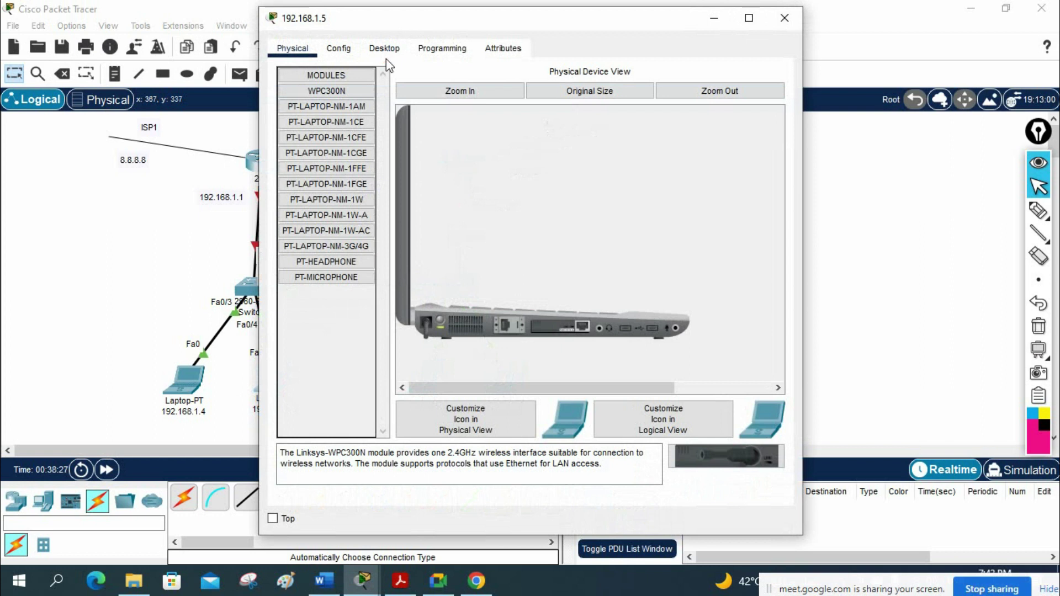
pyautogui.click(385, 55)
pyautogui.click(335, 119)
pyautogui.click(472, 157)
pyautogui.write('192.168.1.5')
# Give the 192.168.1.5 laptop subnet mask 255.255.255.0 and default gateway 192.168.1.3, and close its configuration
pyautogui.click(483, 178)
pyautogui.press('Tab')
pyautogui.write('192.168.1.53')
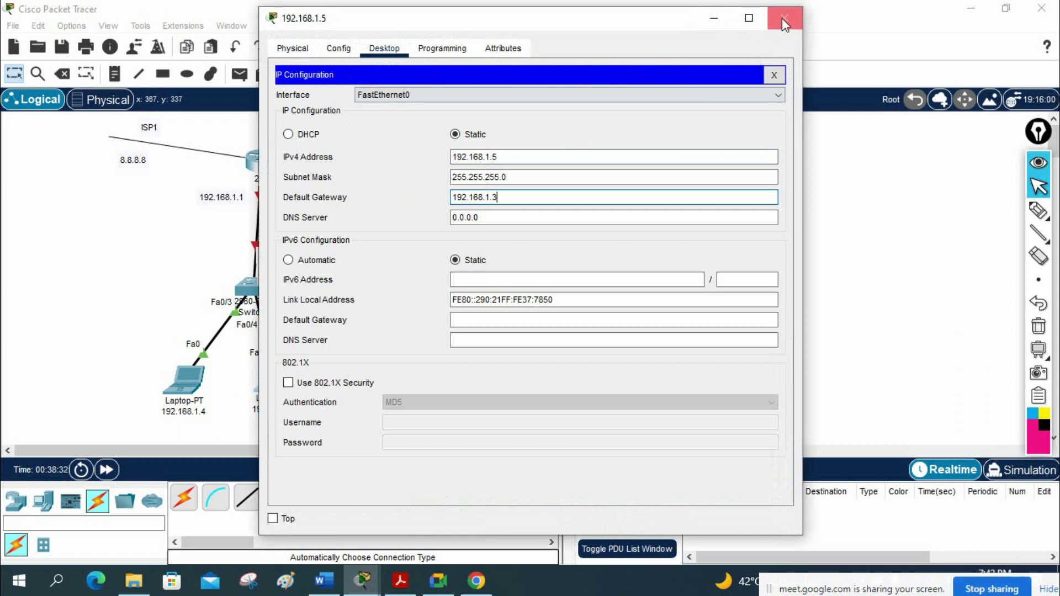
pyautogui.click(783, 18)
# Rename Laptop2 as 192.168.1.6 and assign it the static IPv4 address 192.168.1.6
pyautogui.doubleClick(429, 407)
pyautogui.hotkey('ctrl', 'v')
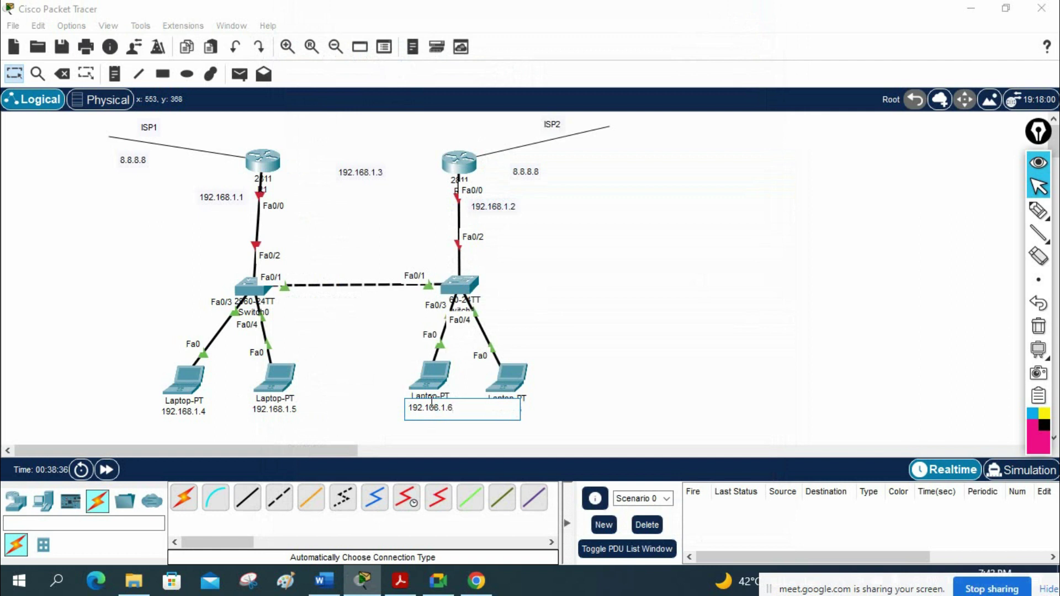
pyautogui.click(434, 377)
pyautogui.click(384, 48)
pyautogui.click(333, 98)
pyautogui.click(474, 159)
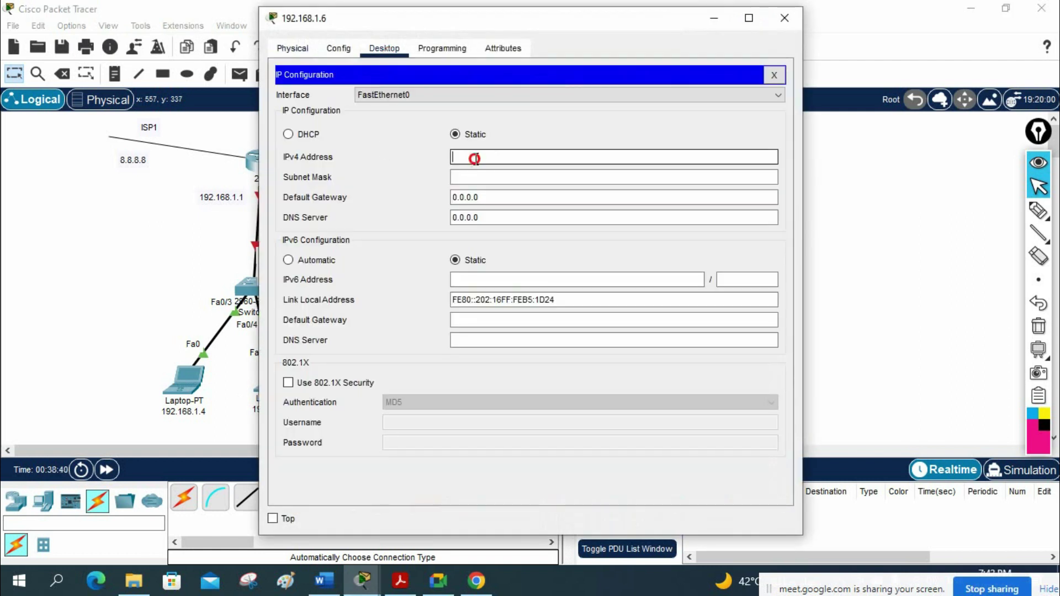
pyautogui.write('192.168.1.6')
# Give the 192.168.1.6 laptop subnet mask 255.255.255.0 and default gateway 192.168.1.3, and close its configuration
pyautogui.click(474, 177)
pyautogui.click(486, 197)
pyautogui.hotkey('ctrl', 'a')
pyautogui.write('192.168.1.6')
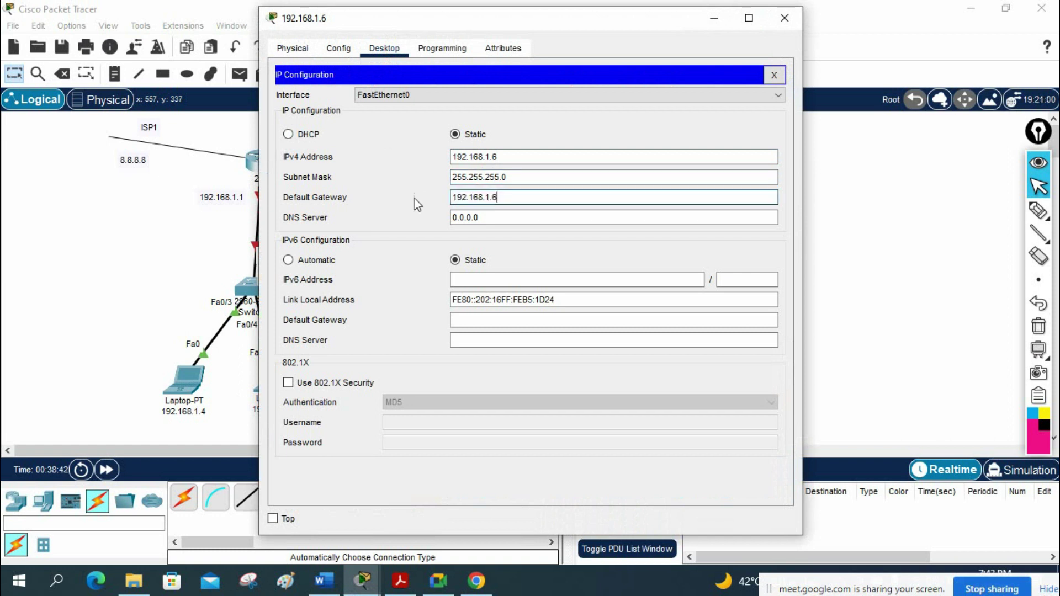
pyautogui.press('BackSpace')
pyautogui.write('3')
pyautogui.click(784, 18)
# Rename Laptop3 as 192.168.1.7 and assign it the static IPv4 address 192.168.1.7
pyautogui.click(511, 409)
pyautogui.write('192.168.1.6')
pyautogui.press('BackSpace')
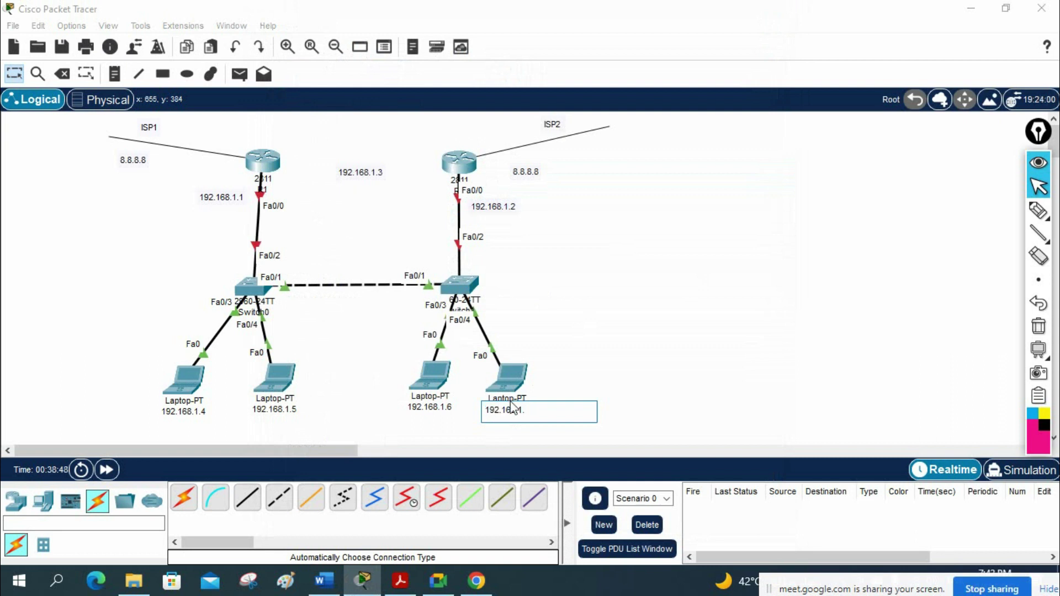
pyautogui.click(507, 380)
pyautogui.click(384, 49)
pyautogui.click(342, 114)
pyautogui.click(462, 156)
pyautogui.write('192.168.1.7')
# Fill in the 192.168.1.7 laptop's subnet mask, set its default gateway to 192.168.1.3, and close its configuration
pyautogui.click(492, 177)
pyautogui.press('Tab')
pyautogui.write('192.168.1.7')
pyautogui.press('BackSpace')
pyautogui.write('3')
pyautogui.click(784, 17)
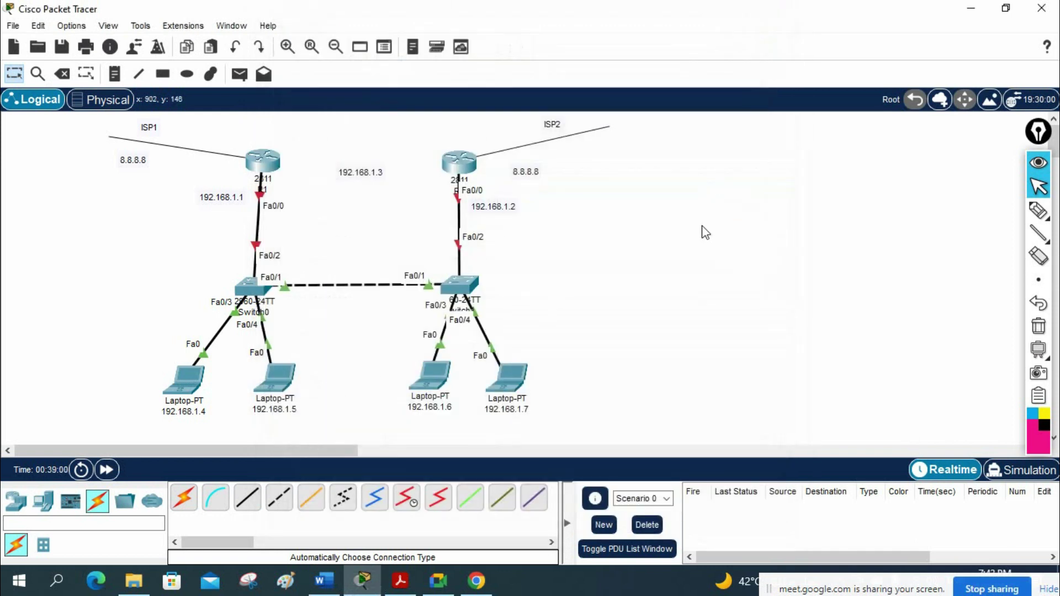
# Search the computer for Notepad and open a blank Notepad document
pyautogui.moveTo(1040, 217)
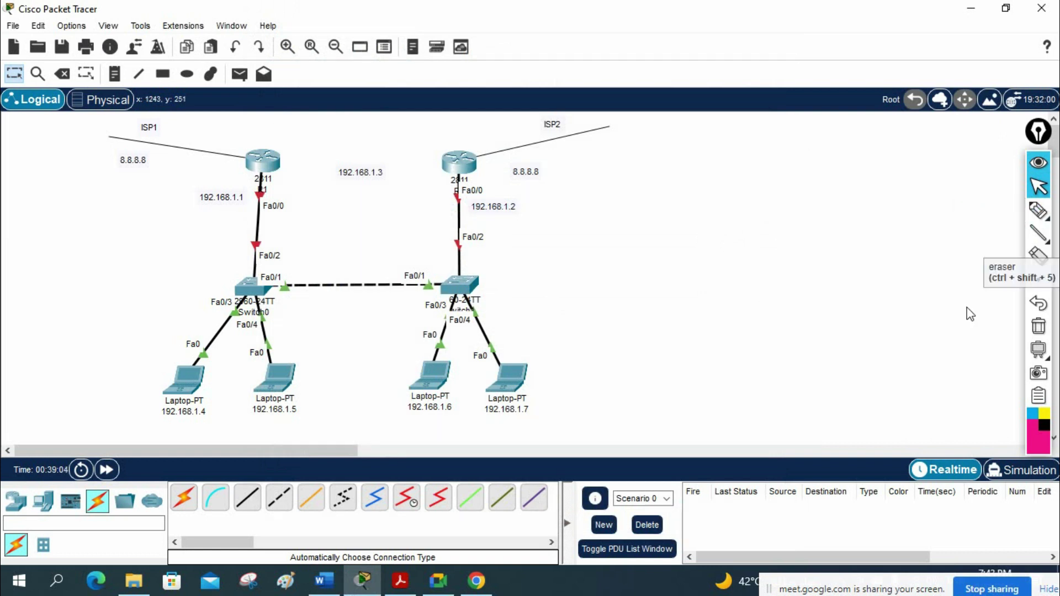
pyautogui.click(58, 576)
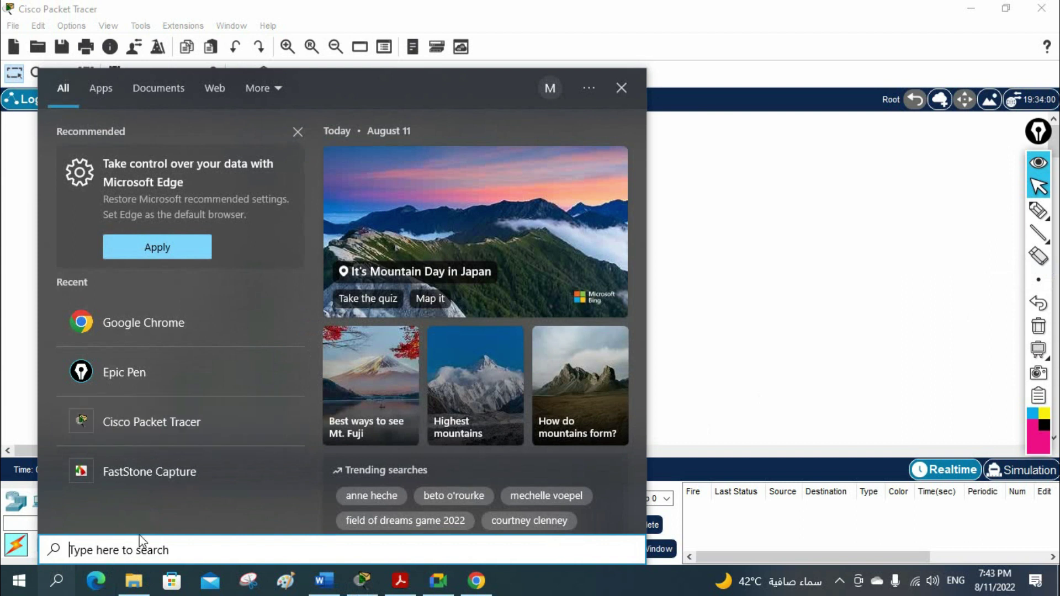
pyautogui.write('not')
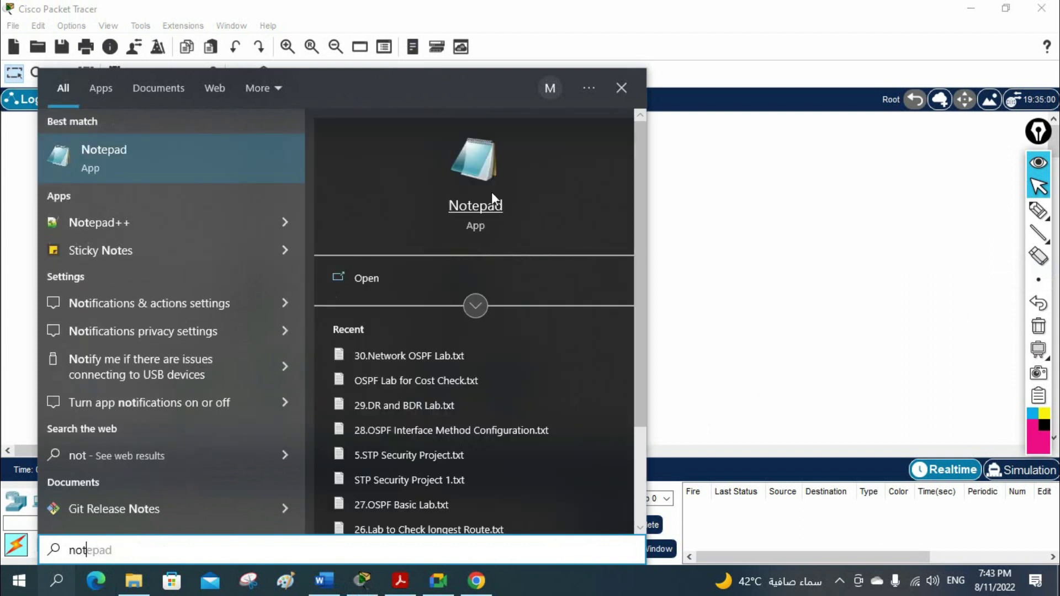
pyautogui.click(492, 191)
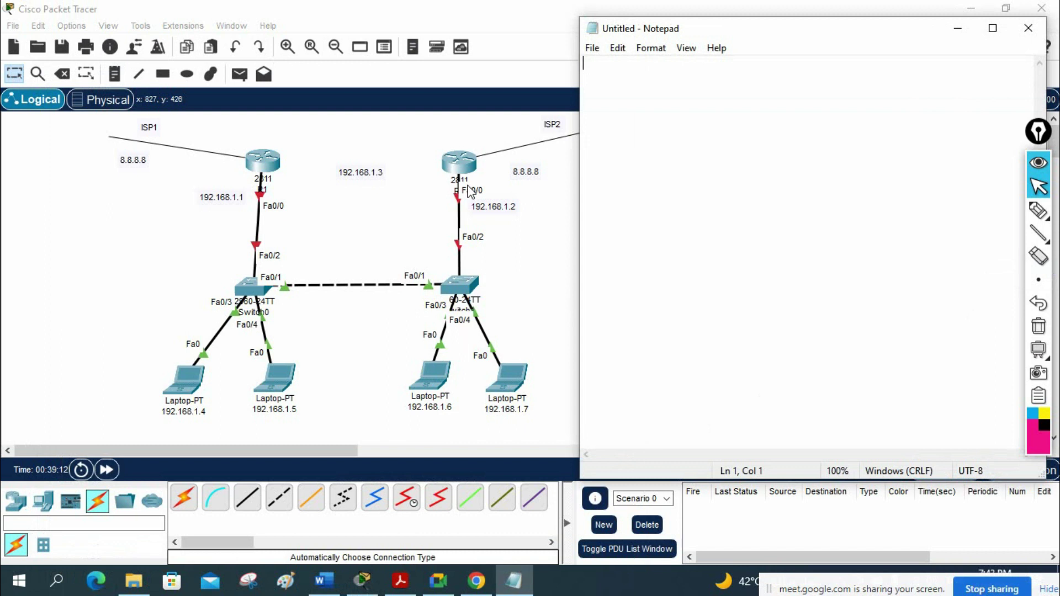
# Write the comment headings "!HSRP Lab:" and "!R1 Configuration:" followed by the commands en, config t and hostname R1
pyautogui.write('!')
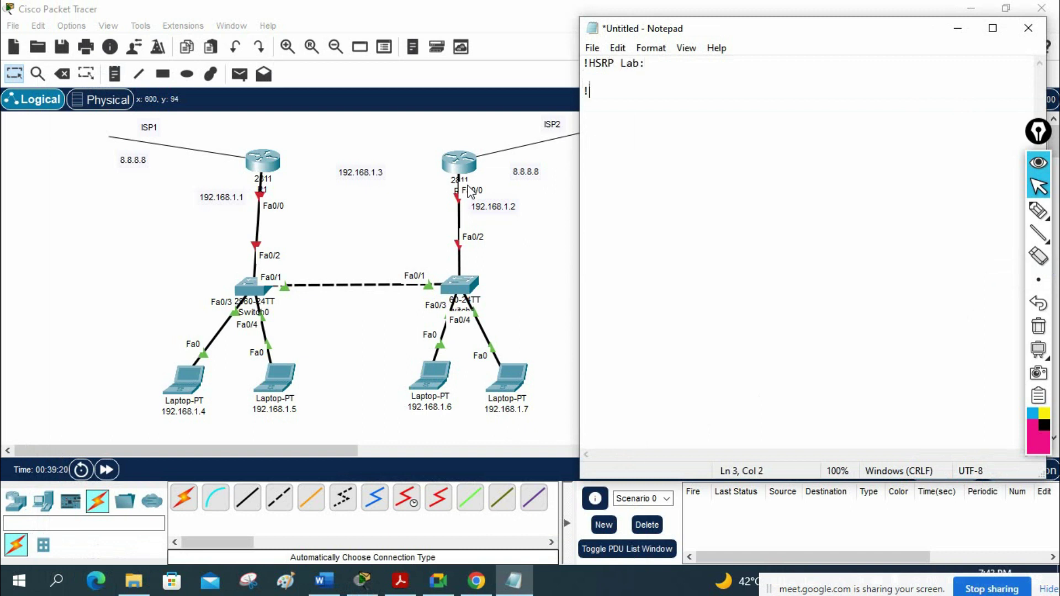
pyautogui.write('Configuration:')
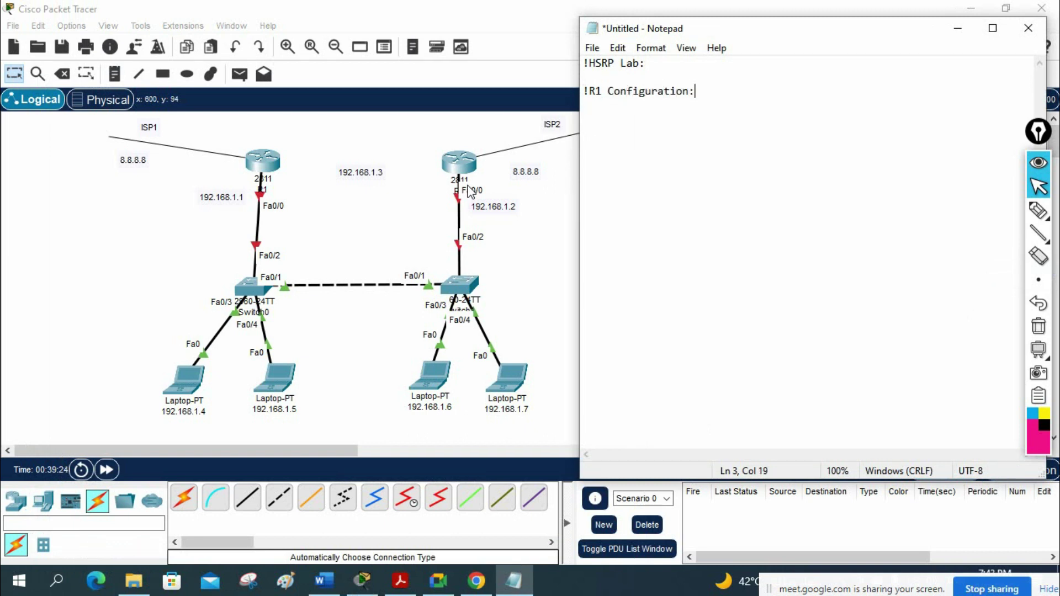
pyautogui.write('  en config t')
pyautogui.press('Return')
pyautogui.write('hostname R1')
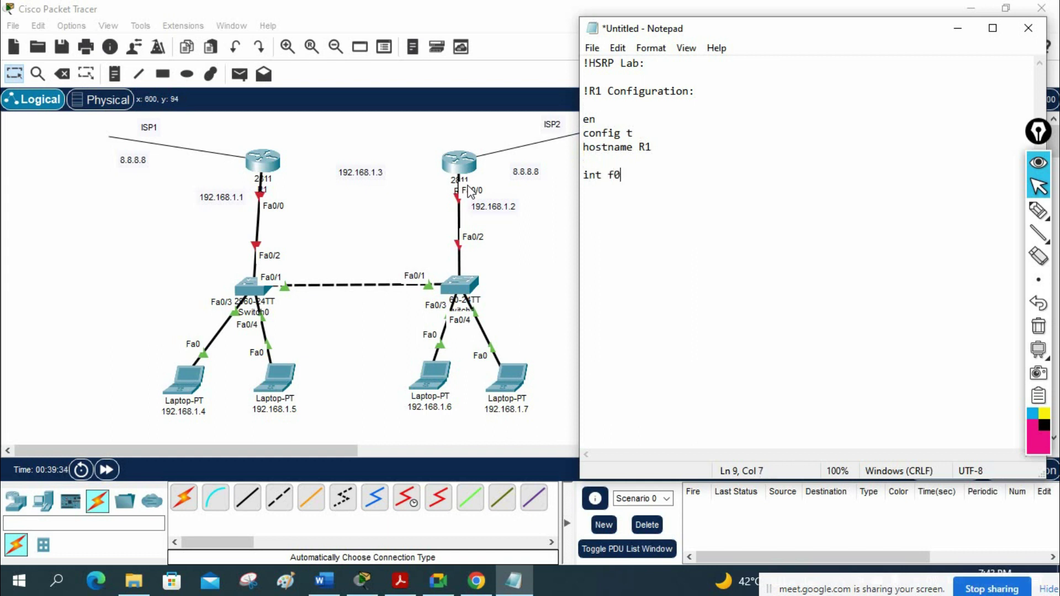
# Add R1's int f0/0 block with ip add 192.168.1.1 255.255.255.0 and no sh
pyautogui.press('Return')
pyautogui.write('ip add 192.168.1.1 255.255.255.0')
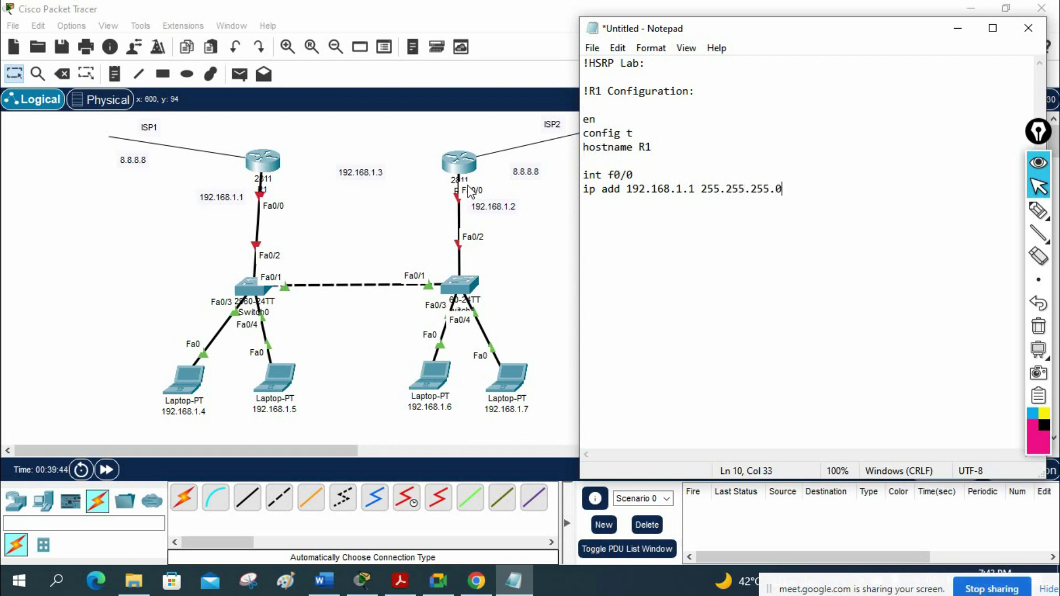
pyautogui.press('Return')
pyautogui.write('no sh')
# Add R1's loopback block: int lo 0 with ip add 8.8.8.8 255.0.0.0
pyautogui.press('Return')
pyautogui.write('int lo 0')
pyautogui.press('Return')
pyautogui.write('ip add ')
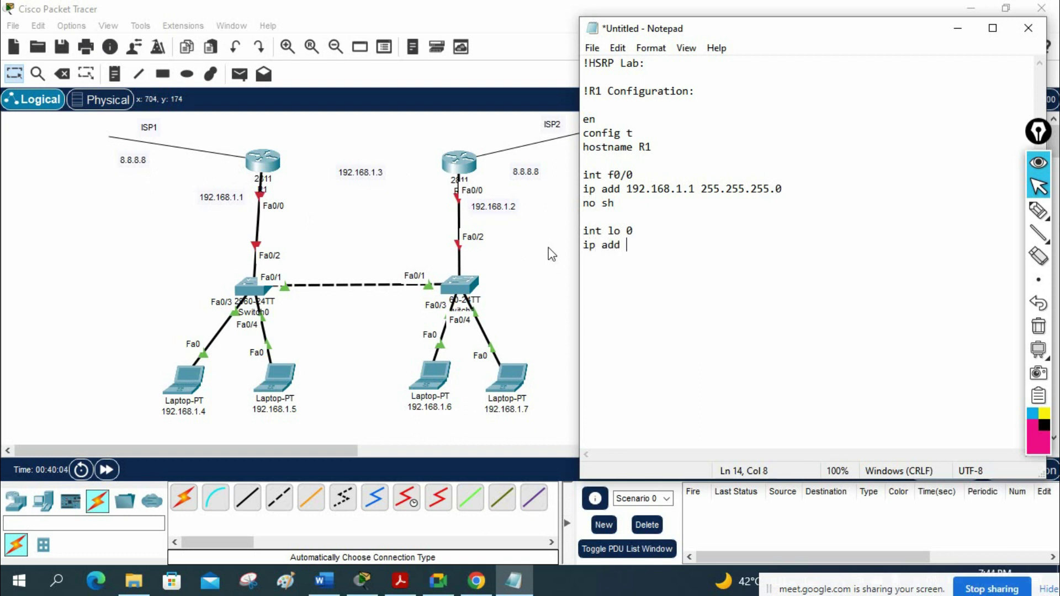
pyautogui.write('8.8.8.8 255.0.0.0')
pyautogui.press('Return')
pyautogui.press('Return')
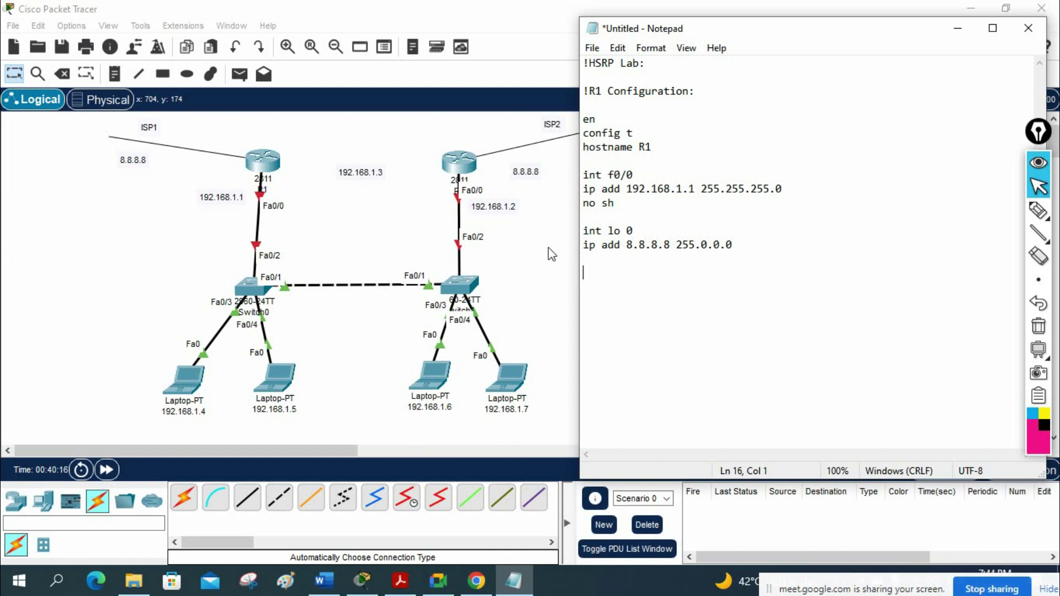
# Draw pen annotations marking R1's Fa0/0 side as LAN and the ISP side as WAN, and clear the drawing
pyautogui.click(1037, 211)
pyautogui.moveTo(276, 187)
pyautogui.mouseDown()
pyautogui.moveTo(244, 185)
pyautogui.moveTo(235, 198)
pyautogui.moveTo(270, 221)
pyautogui.moveTo(294, 201)
pyautogui.moveTo(323, 210)
pyautogui.moveTo(324, 227)
pyautogui.moveTo(371, 199)
pyautogui.mouseUp()
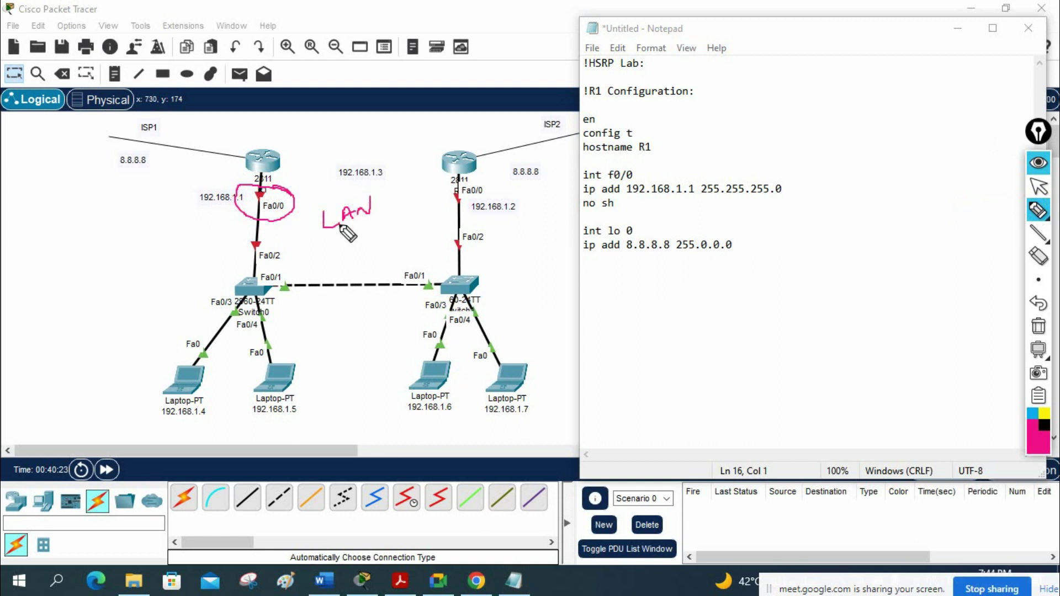
pyautogui.moveTo(319, 122)
pyautogui.mouseDown()
pyautogui.moveTo(362, 120)
pyautogui.moveTo(378, 107)
pyautogui.mouseUp()
pyautogui.moveTo(156, 188)
pyautogui.mouseDown()
pyautogui.moveTo(248, 151)
pyautogui.moveTo(390, 145)
pyautogui.moveTo(552, 184)
pyautogui.mouseUp()
pyautogui.moveTo(158, 187)
pyautogui.mouseDown()
pyautogui.moveTo(120, 185)
pyautogui.moveTo(119, 124)
pyautogui.moveTo(230, 106)
pyautogui.moveTo(483, 96)
pyautogui.moveTo(537, 126)
pyautogui.moveTo(543, 178)
pyautogui.mouseUp()
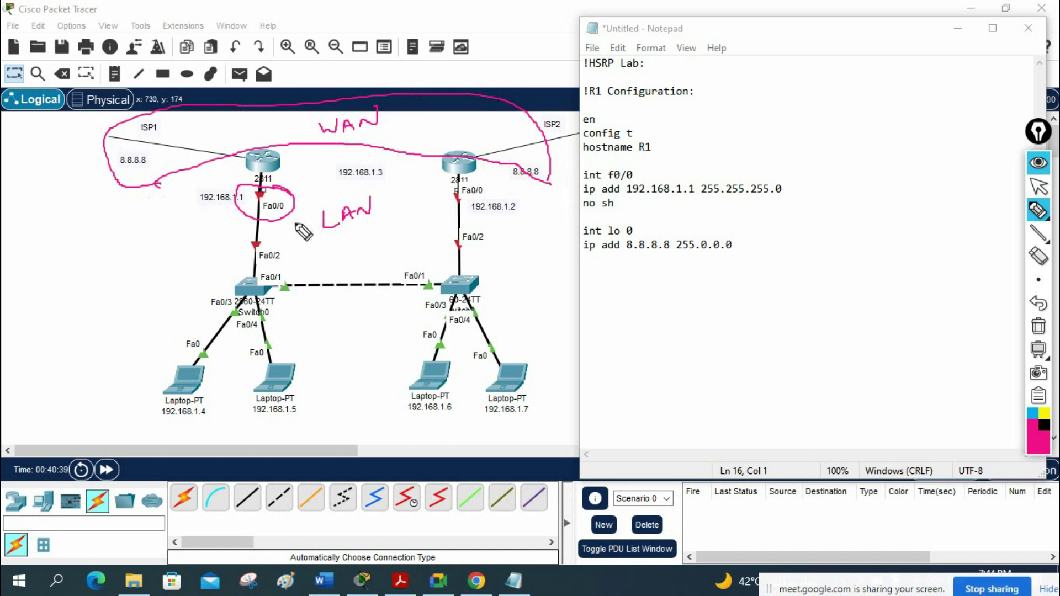
pyautogui.moveTo(329, 241); pyautogui.dragTo(366, 232)
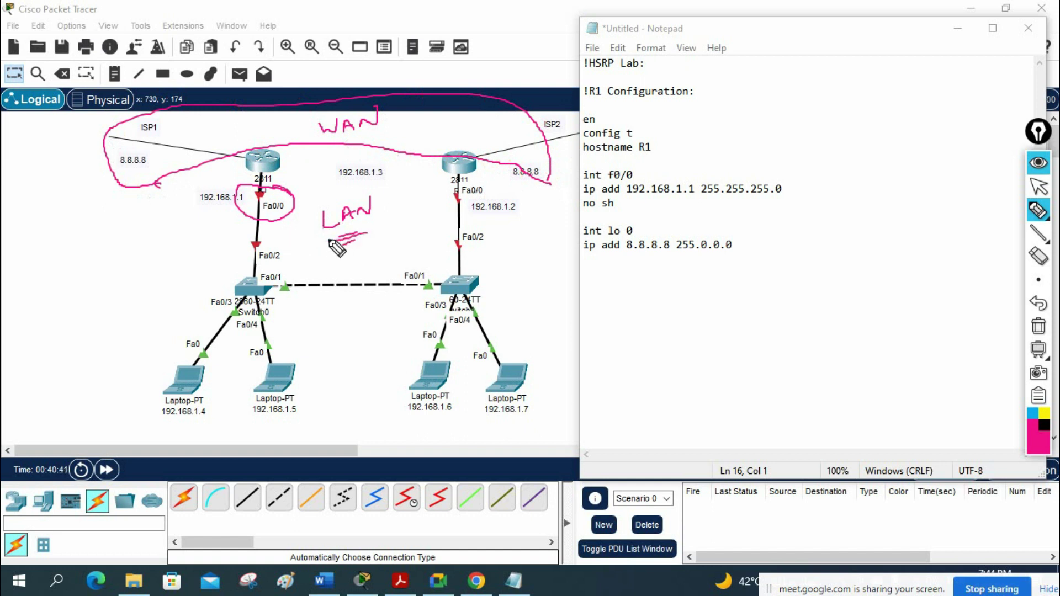
pyautogui.click(1038, 325)
pyautogui.click(1037, 186)
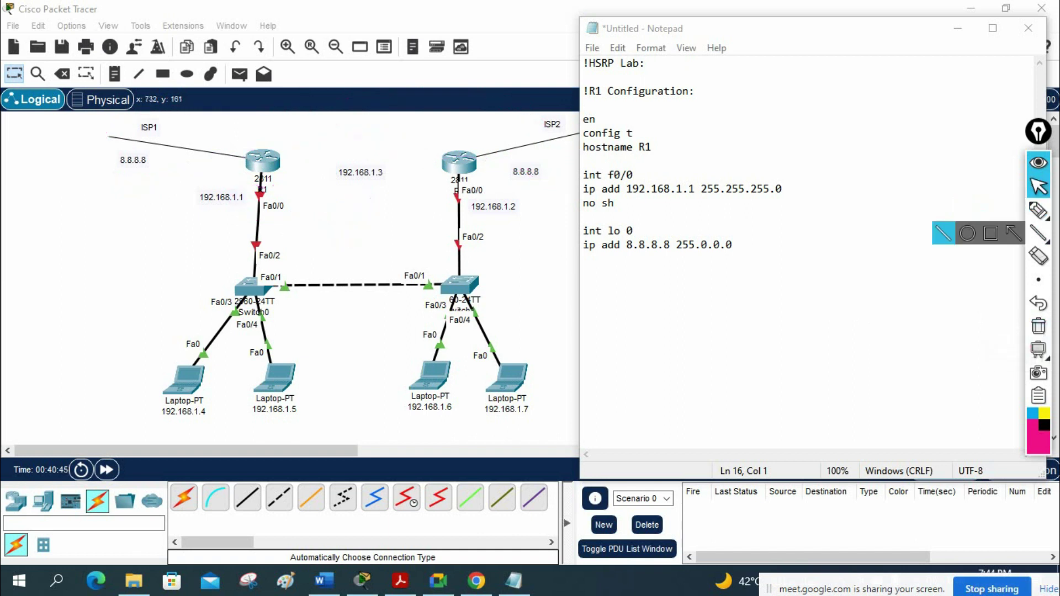
# Circle R1's Fa0/0 interface label on the topology with the pen and return to the normal pointer
pyautogui.click(1038, 209)
pyautogui.moveTo(283, 189)
pyautogui.mouseDown()
pyautogui.moveTo(327, 218)
pyautogui.moveTo(284, 192)
pyautogui.mouseUp()
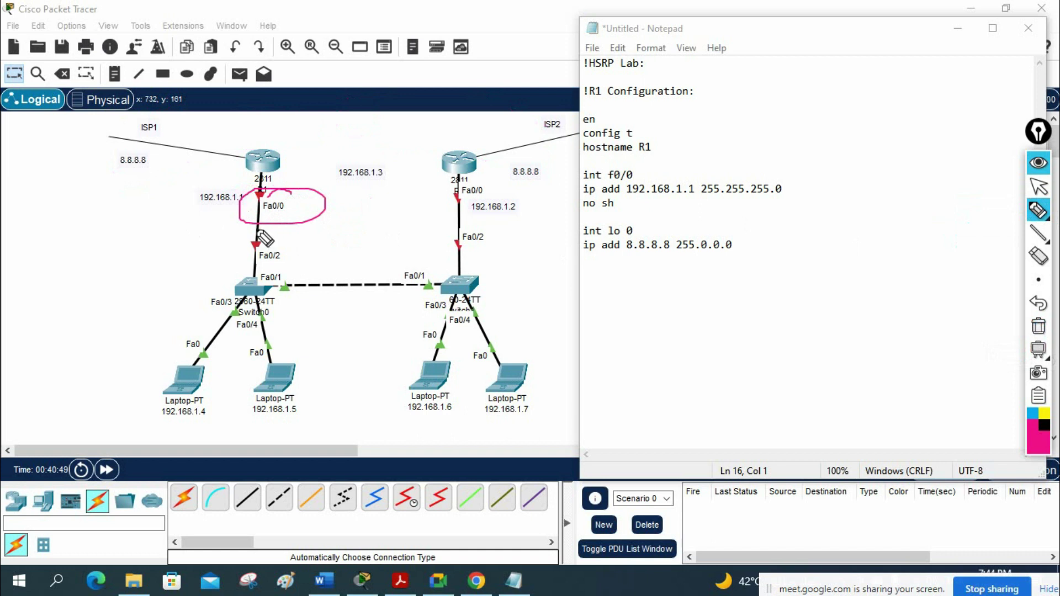
pyautogui.click(1038, 188)
# Add the HSRP lines int f0/0 and standby 1 ip 192.168.1.3 to the end of R1's configuration
pyautogui.click(711, 293)
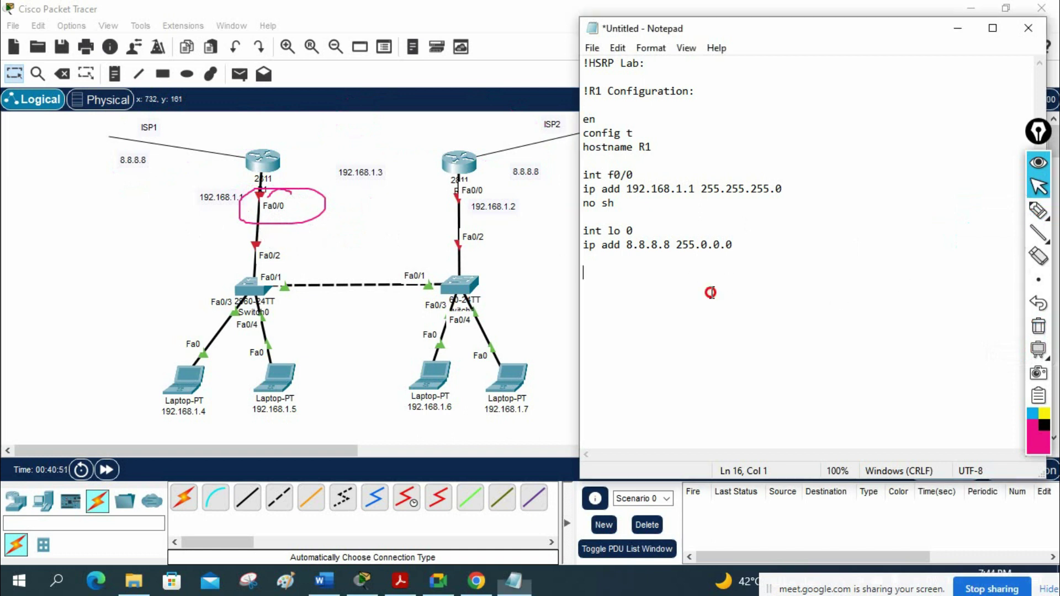
pyautogui.write('int')
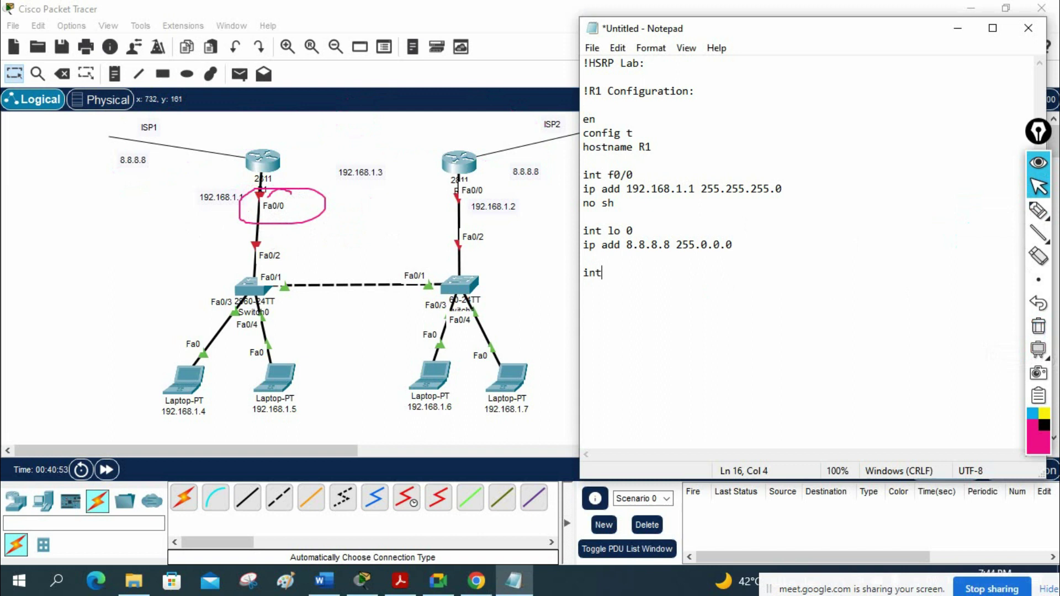
pyautogui.write(' f0/0')
pyautogui.press('Return')
pyautogui.write('standby 1 ')
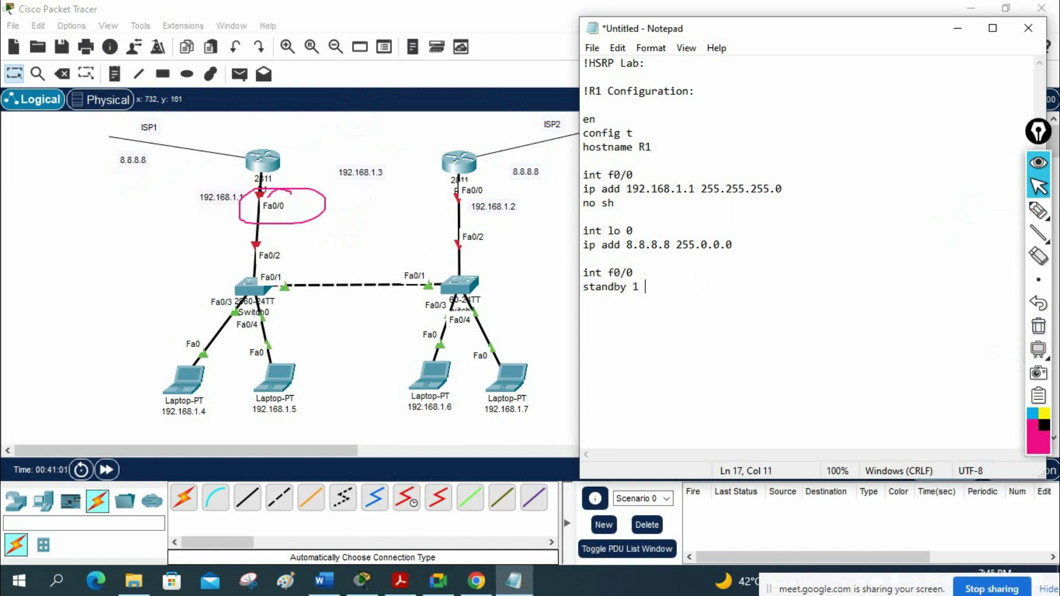
pyautogui.write('ip')
pyautogui.write('192.168.1.3')
pyautogui.moveTo(645, 286); pyautogui.dragTo(630, 286)
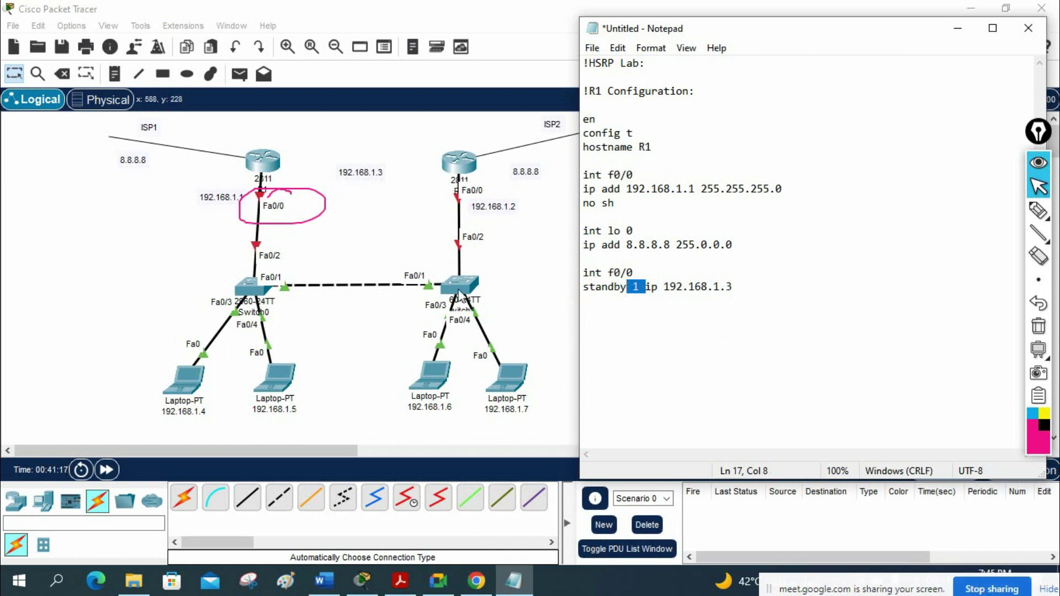
# Add a dashed separator line below the R1 configuration and paste a copy of the whole R1 block under it
pyautogui.moveTo(734, 373); pyautogui.dragTo(588, 91)
pyautogui.click(744, 289)
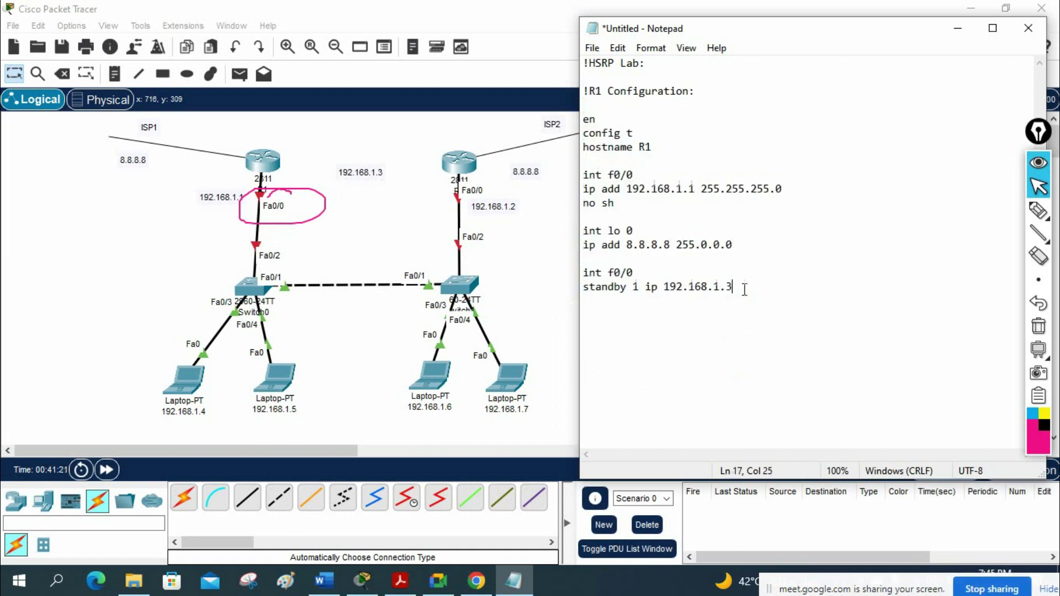
pyautogui.write('.')
pyautogui.press('Return')
pyautogui.press('Return')
pyautogui.press('Return')
pyautogui.write('--------------------------')
pyautogui.press('Return')
pyautogui.write('!R1 Configuration:  en config t hostname R1  int f0/0 ip add 192.168.1.1 255.255.255.0 no sh  int lo 0 ip add 8.8.8.8 255.0.0.0  int f0/0 standby 1 ip 192.168.1.3')
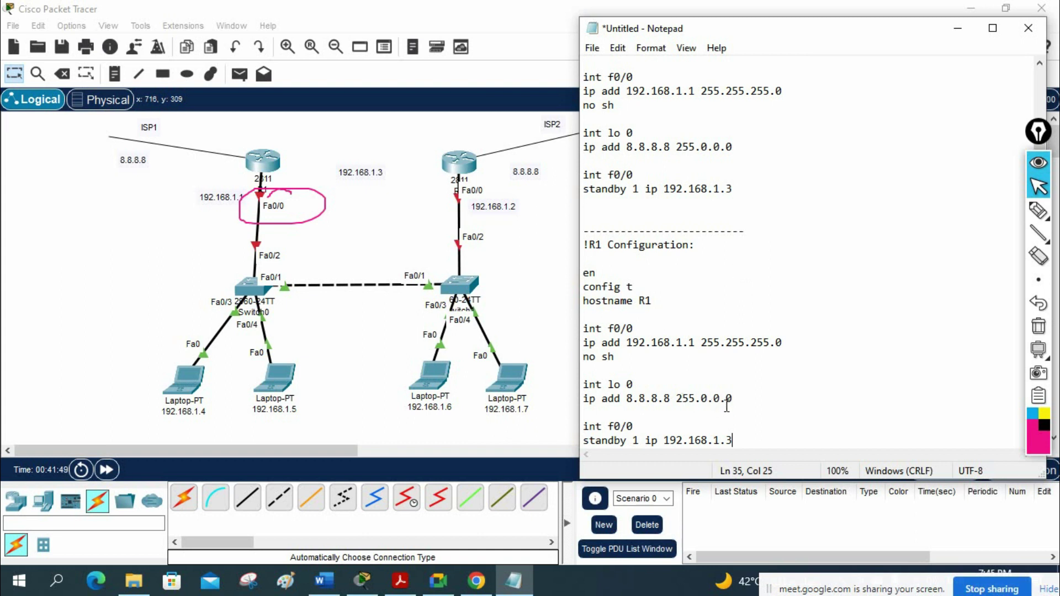
# Adapt the copied block to R2: heading "!R2 Configuration:", hostname R2 and f0/0 address 192.168.1.2
pyautogui.moveTo(602, 245); pyautogui.dragTo(597, 245)
pyautogui.write('2')
pyautogui.moveTo(651, 301); pyautogui.dragTo(646, 300)
pyautogui.write('2')
pyautogui.click(691, 342)
pyautogui.write('2')
pyautogui.moveTo(783, 342); pyautogui.dragTo(577, 328)
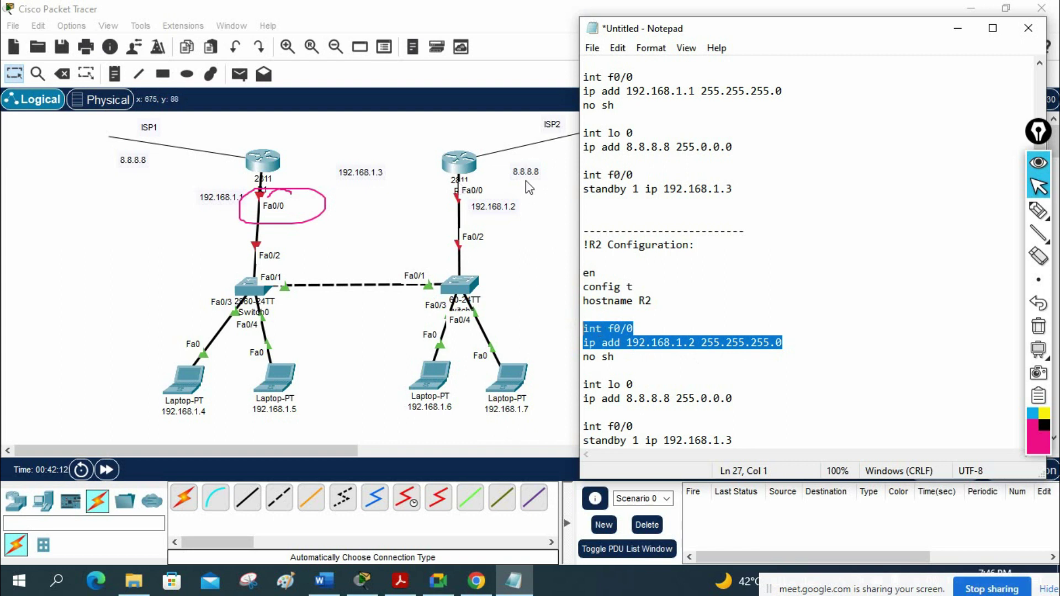
pyautogui.moveTo(742, 405); pyautogui.dragTo(577, 273)
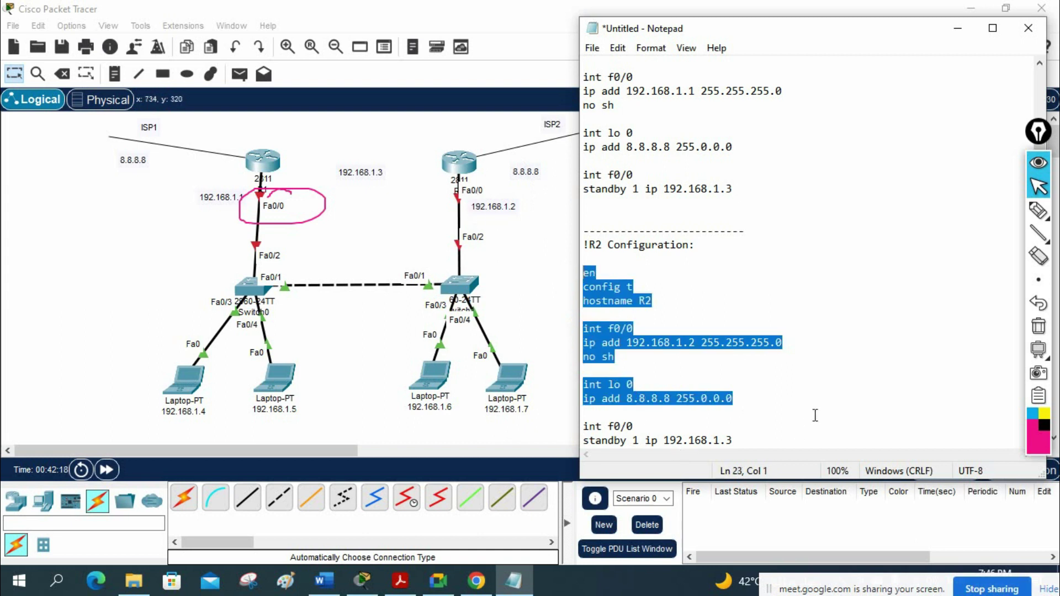
pyautogui.moveTo(734, 440); pyautogui.dragTo(634, 441)
pyautogui.click(637, 440)
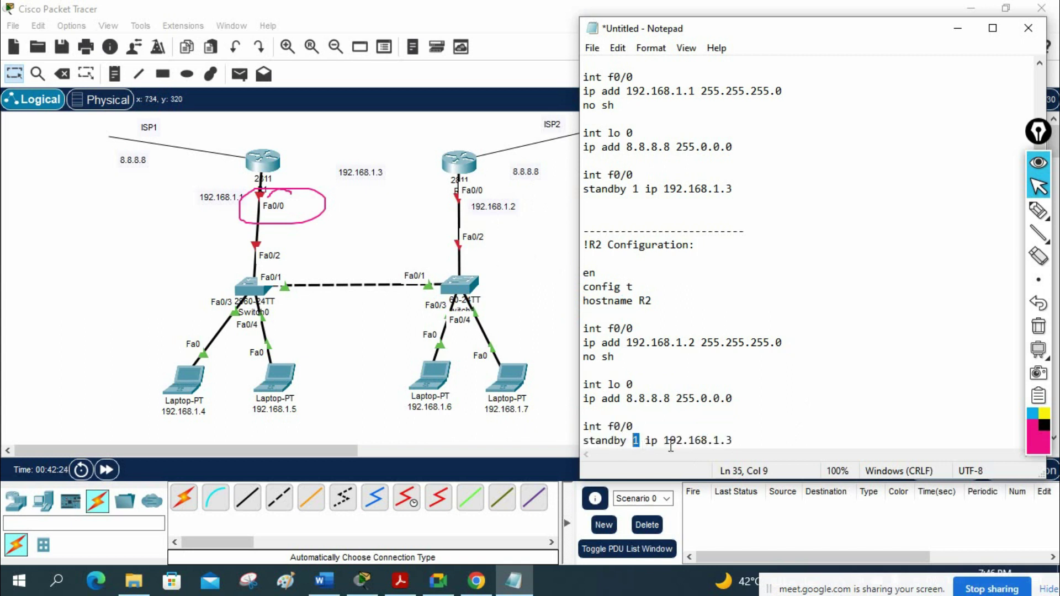
pyautogui.moveTo(739, 440); pyautogui.dragTo(668, 440)
# Append the lines "standby 1 priority 110" and "stanby 1 preempt" to R2's configuration
pyautogui.click(748, 439)
pyautogui.press('Return')
pyautogui.press('Return')
pyautogui.write('standby ')
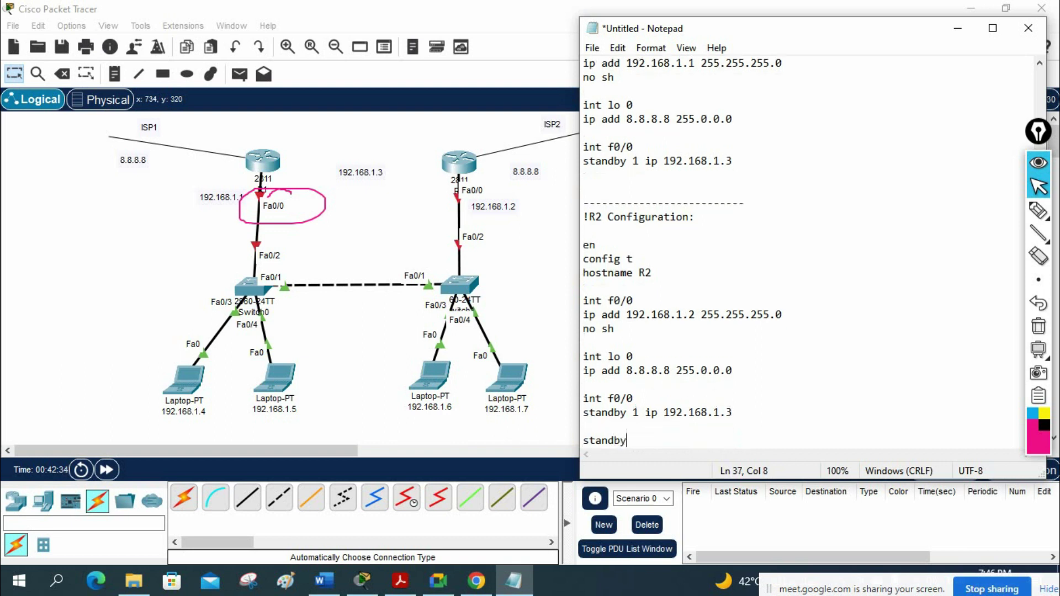
pyautogui.write('1 priority 110')
pyautogui.press('Return')
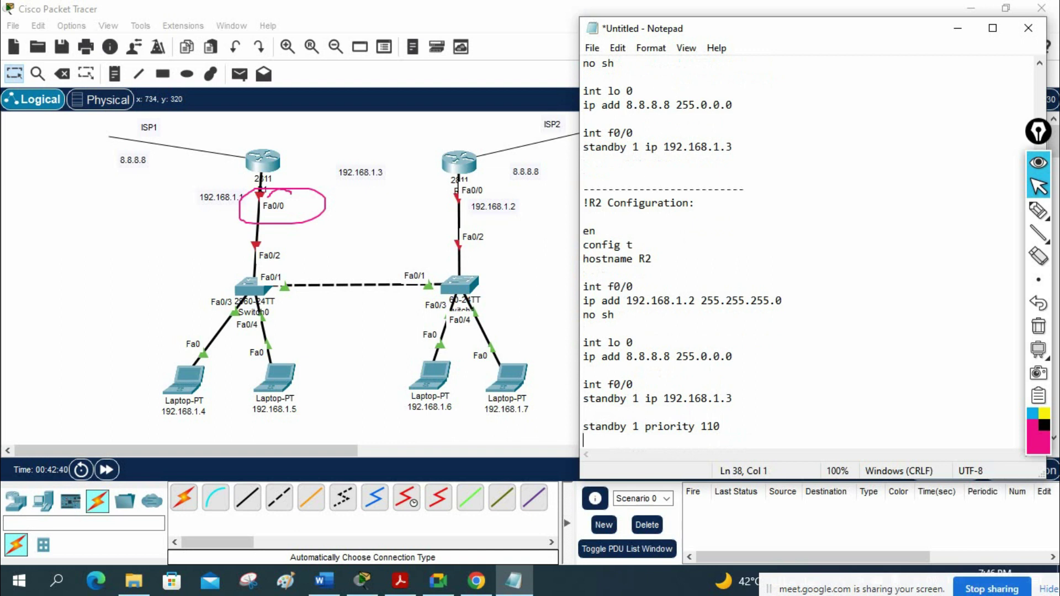
pyautogui.write('stan')
pyautogui.write('db')
pyautogui.write(' 1 ')
pyautogui.write('preempt')
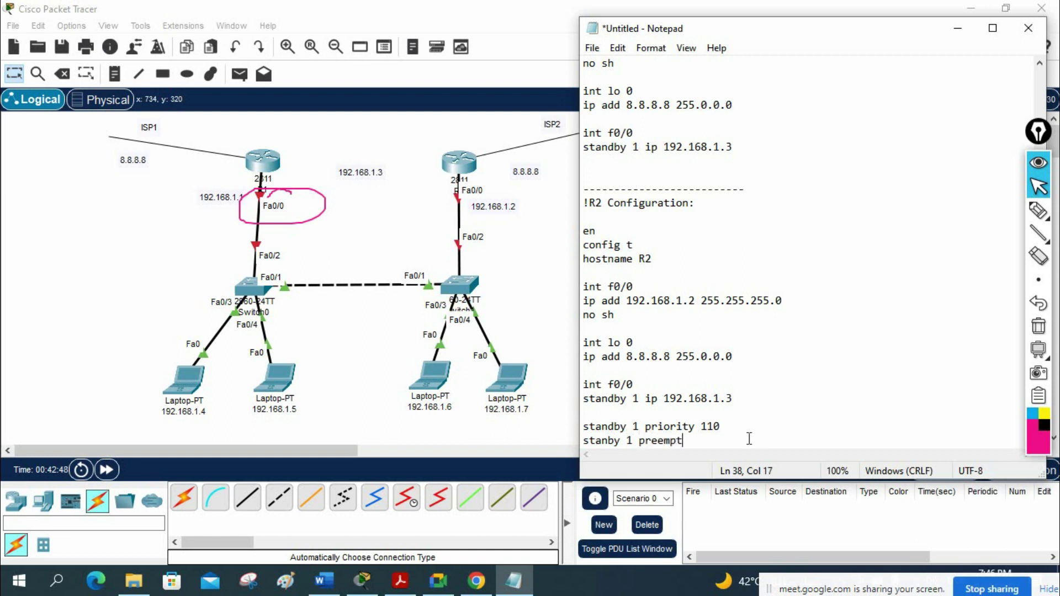
pyautogui.press('Return')
pyautogui.press('Return')
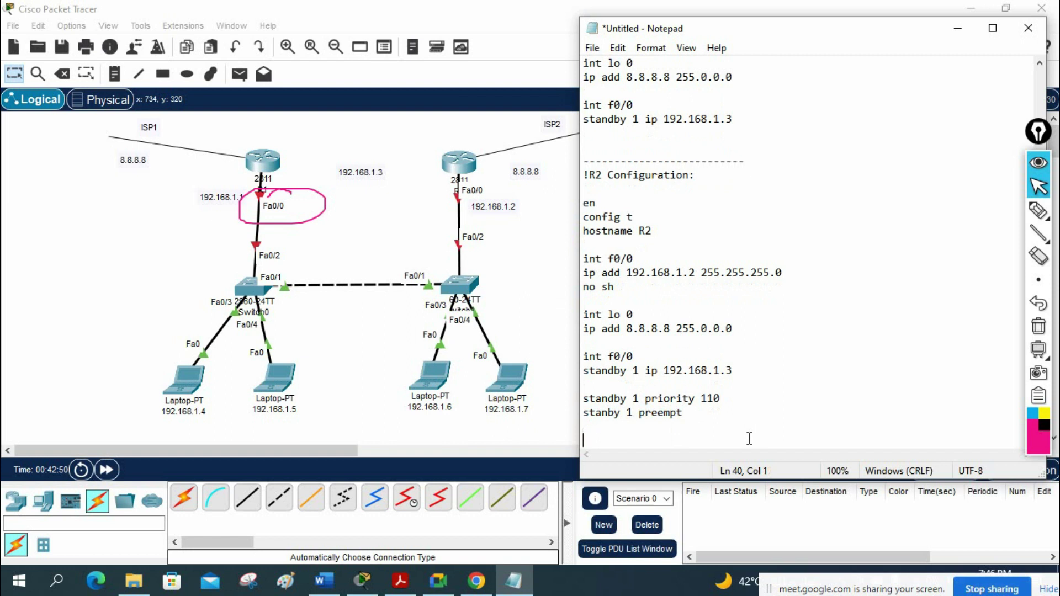
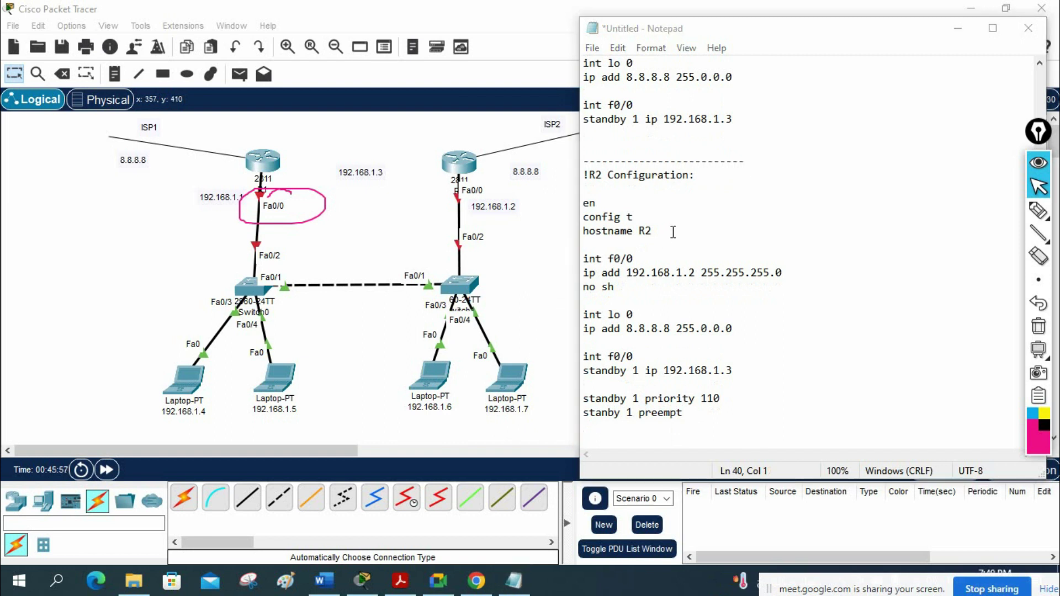
# Copy the whole R1 configuration block, from its heading through the standby 1 ip 192.168.1.3 line
pyautogui.scroll(4, 675, 303)
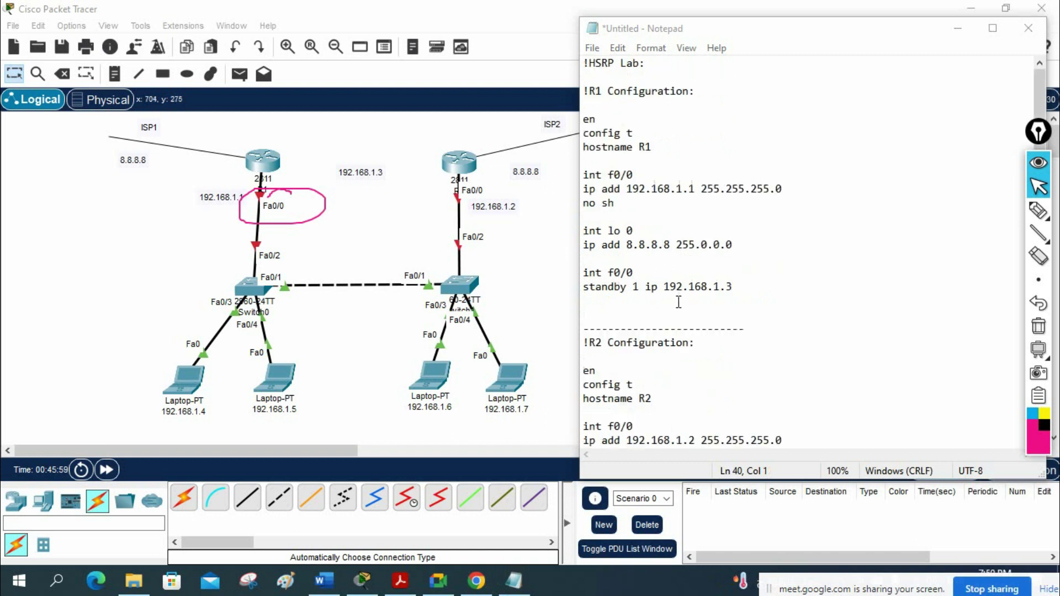
pyautogui.moveTo(583, 89); pyautogui.dragTo(752, 301)
pyautogui.rightClick(633, 189)
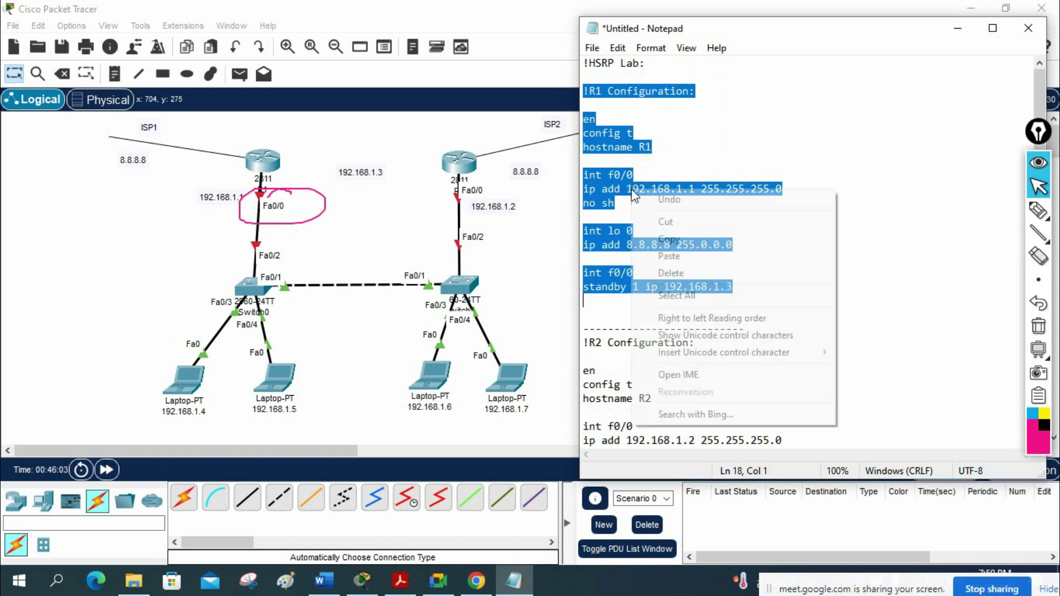
pyautogui.click(671, 239)
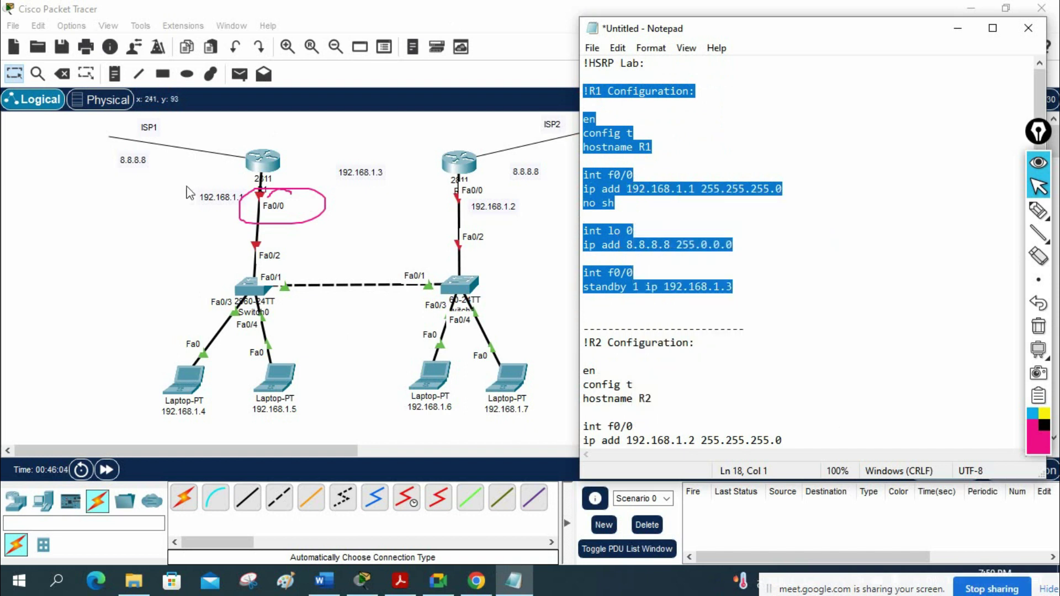
# Open router R1's command line in a maximized window and answer no to the initial configuration dialog to reach the Router> prompt
pyautogui.click(263, 162)
pyautogui.click(377, 49)
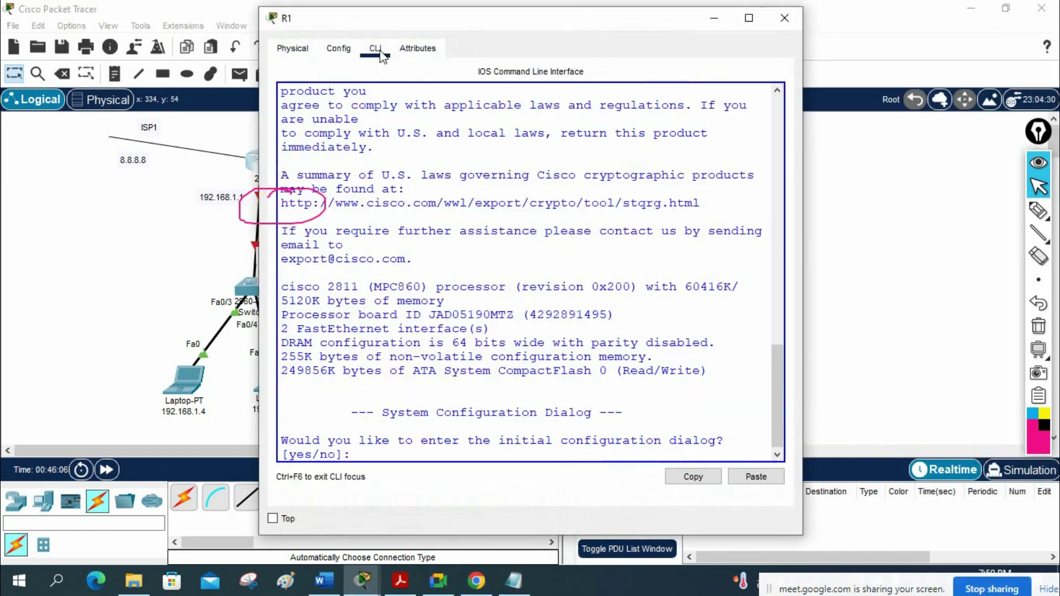
pyautogui.click(748, 18)
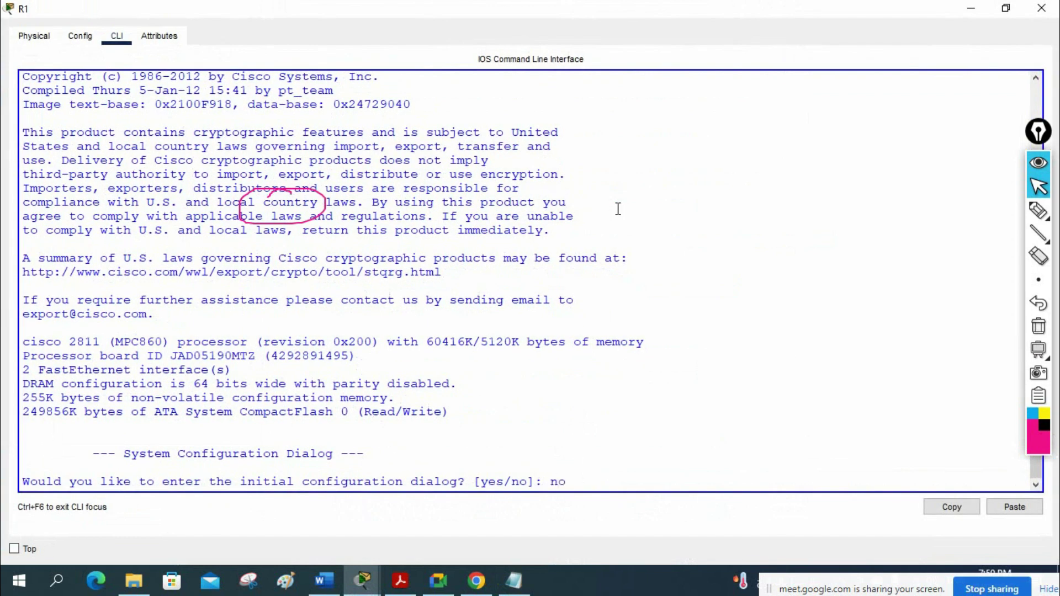
pyautogui.write('no')
pyautogui.press('Return')
pyautogui.press('Return')
pyautogui.press('Return')
pyautogui.press('Return')
pyautogui.press('Return')
pyautogui.press('Return')
pyautogui.press('Return')
pyautogui.press('Return')
pyautogui.press('Return')
pyautogui.press('Return')
pyautogui.press('Return')
pyautogui.press('Return')
pyautogui.press('Return')
pyautogui.press('Return')
pyautogui.press('Return')
pyautogui.press('Return')
pyautogui.press('Return')
pyautogui.press('Return')
pyautogui.press('Return')
pyautogui.press('Return')
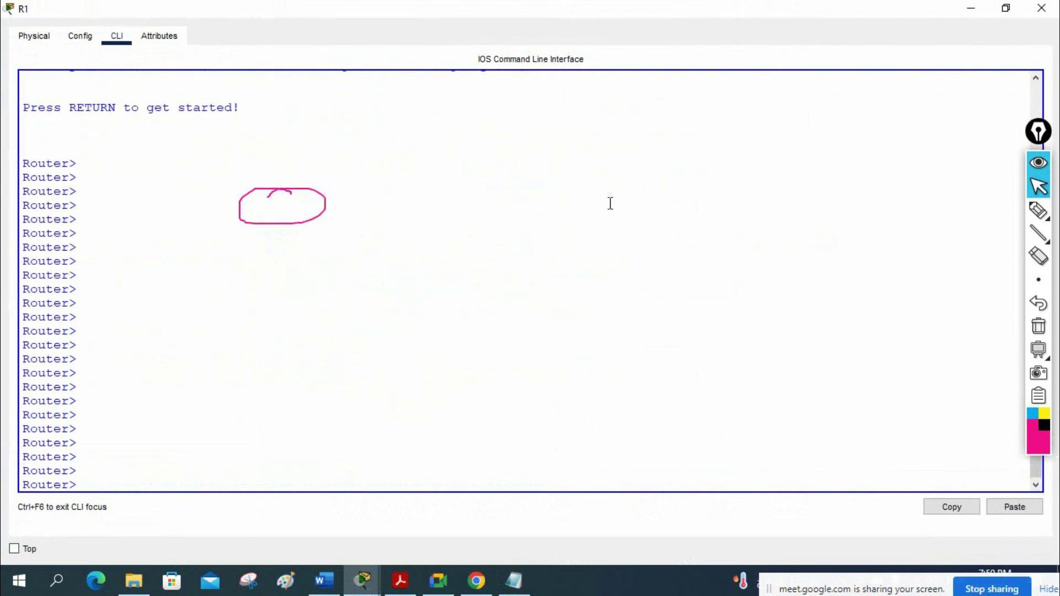
# Paste the copied R1 configuration into the router's command line and run it
pyautogui.rightClick(520, 217)
pyautogui.click(552, 246)
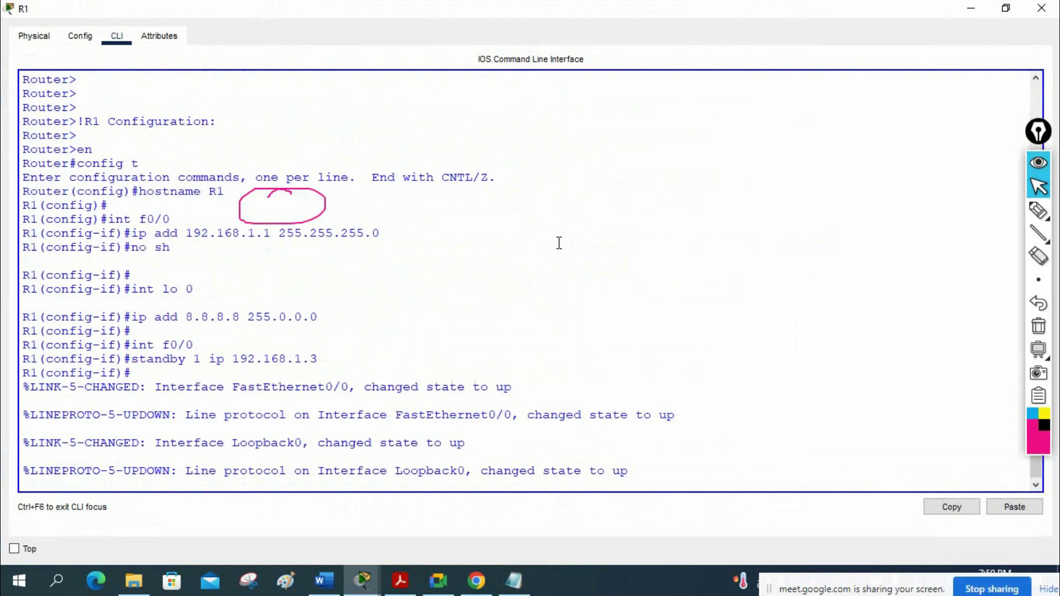
pyautogui.moveTo(71, 145); pyautogui.dragTo(449, 355)
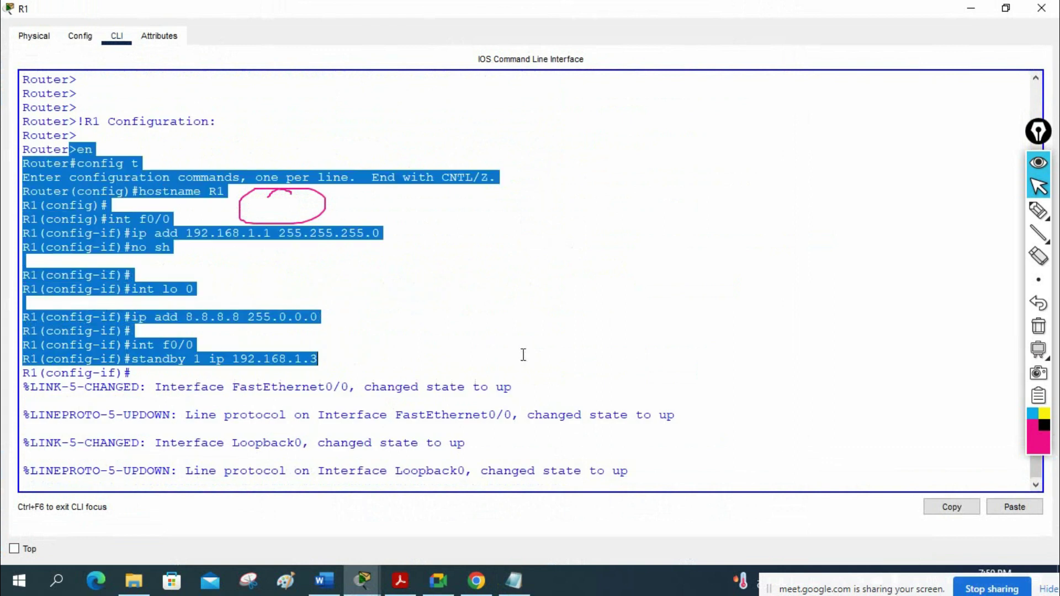
pyautogui.press('Return')
pyautogui.press('Return')
pyautogui.press('Return')
pyautogui.press('Return')
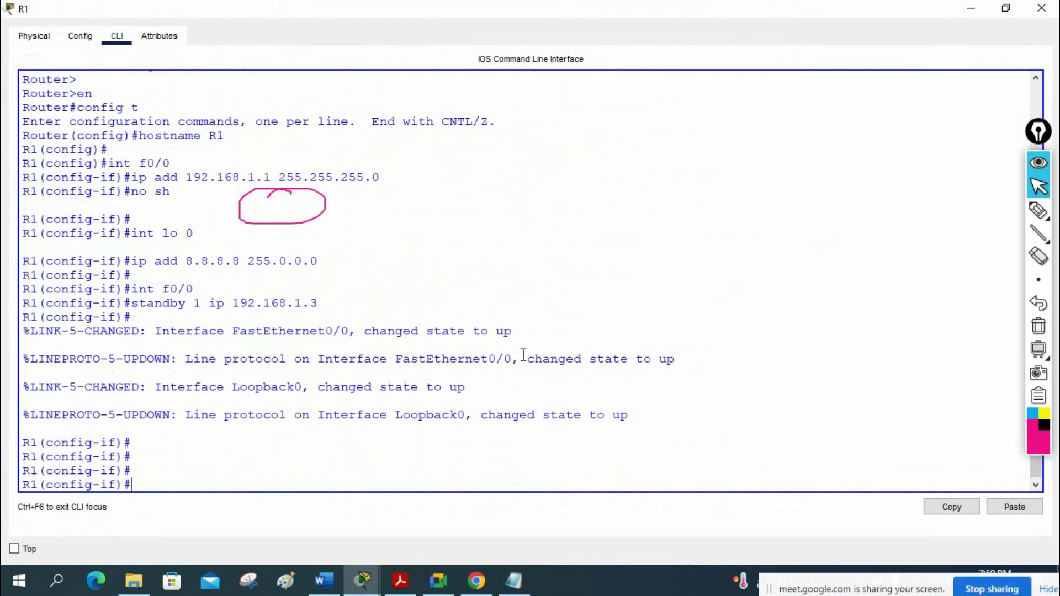
# Exit R1's configuration mode and save the configuration with wr
pyautogui.hotkey('ctrl', 'z')
pyautogui.press('Return')
pyautogui.write('wr')
pyautogui.press('Return')
pyautogui.press('Return')
pyautogui.press('Return')
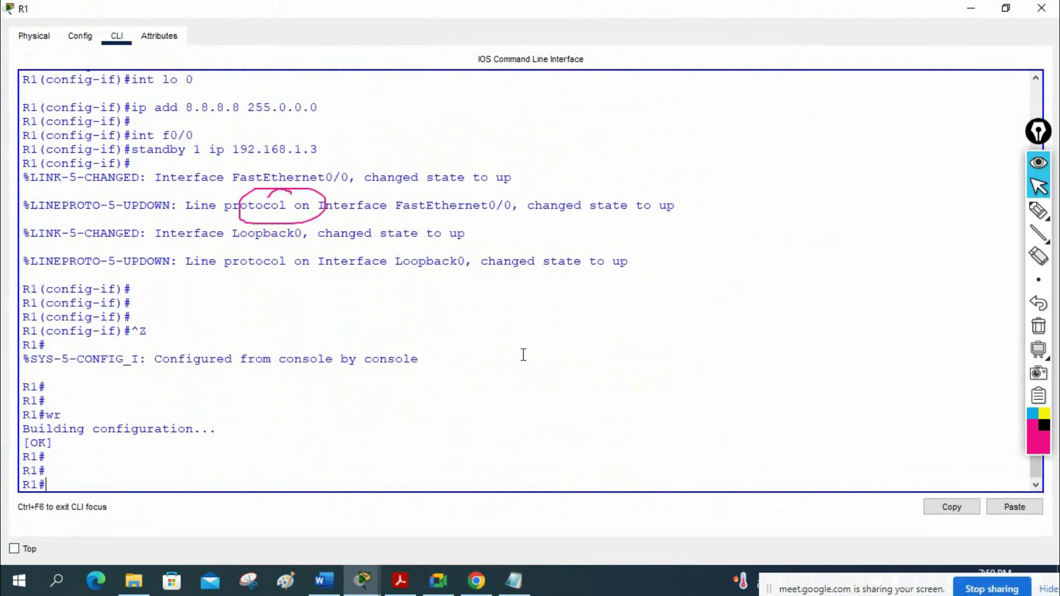
# Switch to Notepad and copy the whole R2 configuration block, from its heading through the stanby 1 preempt line
pyautogui.click(1041, 8)
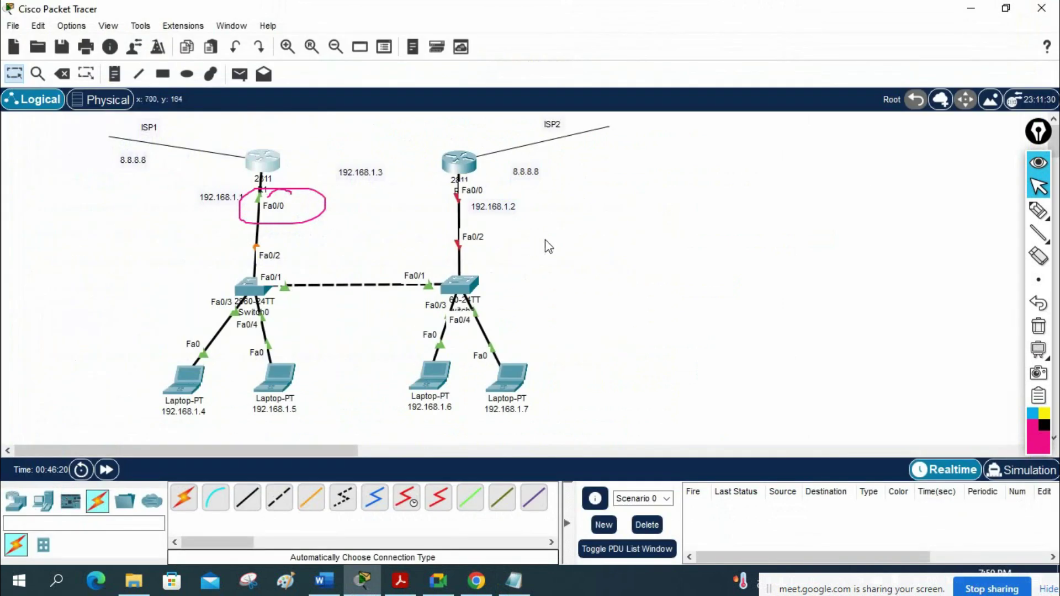
pyautogui.click(513, 580)
pyautogui.scroll(-4, 688, 255)
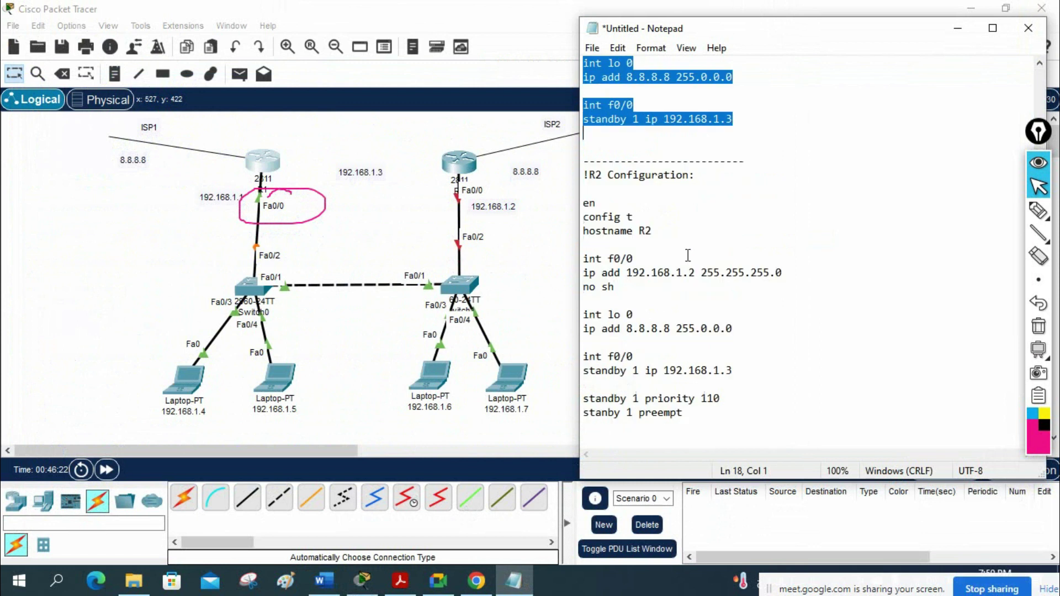
pyautogui.moveTo(684, 414); pyautogui.dragTo(578, 175)
pyautogui.rightClick(607, 240)
pyautogui.click(643, 291)
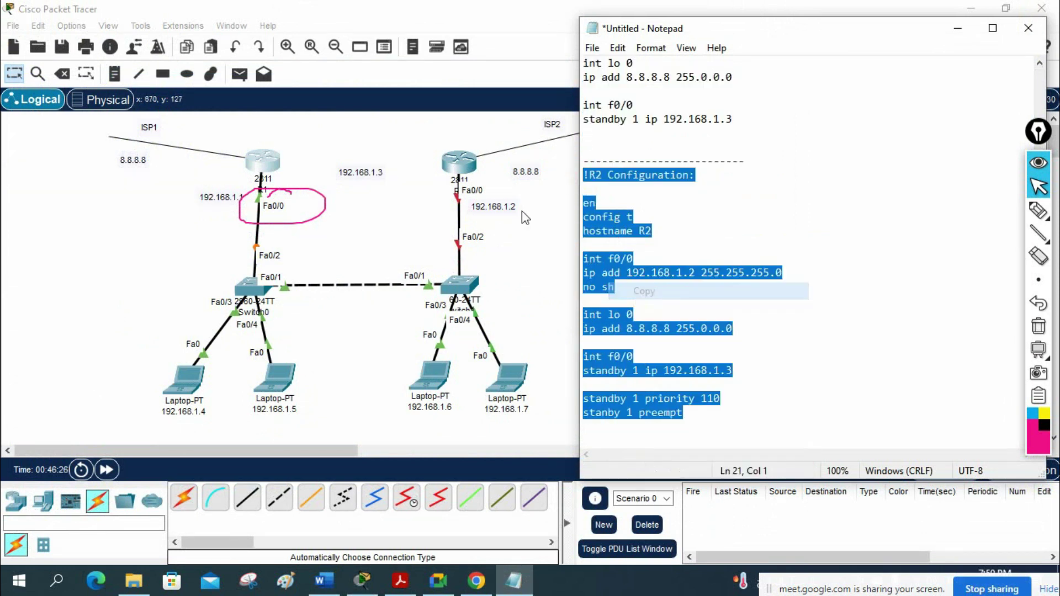
# Open router R2's command line in a maximized window and answer no to the initial configuration dialog to reach the Router> prompt
pyautogui.click(458, 161)
pyautogui.click(368, 50)
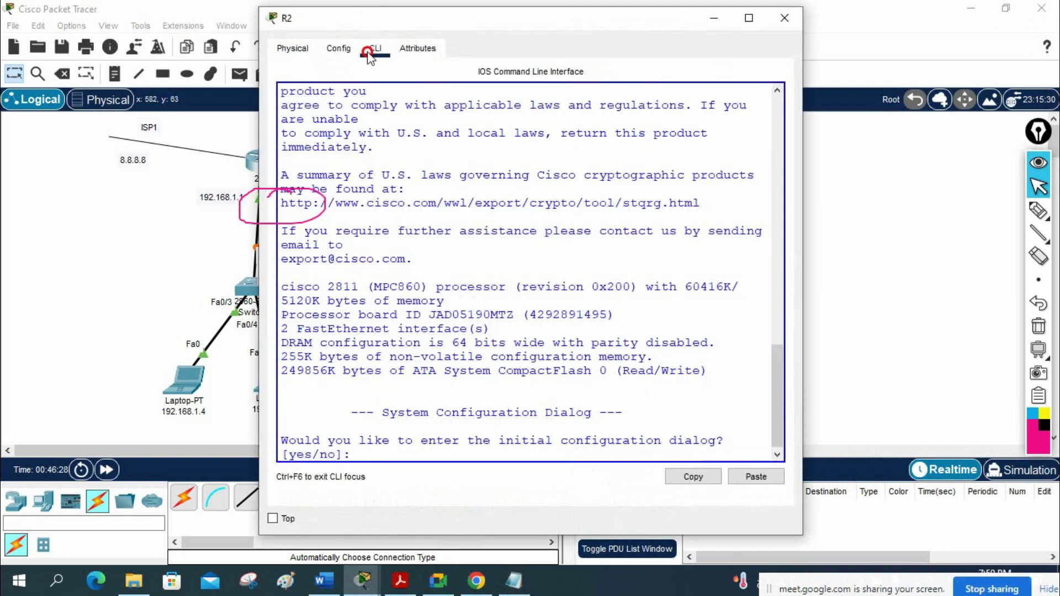
pyautogui.click(748, 18)
pyautogui.write('no')
pyautogui.press('Return')
pyautogui.press('Return')
pyautogui.press('Return')
pyautogui.press('Return')
pyautogui.press('Return')
pyautogui.press('Return')
pyautogui.press('Return')
pyautogui.press('Return')
pyautogui.press('Return')
pyautogui.press('Return')
pyautogui.press('Return')
pyautogui.press('Return')
pyautogui.press('Return')
pyautogui.press('Return')
pyautogui.press('Return')
pyautogui.press('Return')
pyautogui.press('Return')
# Paste the copied R2 configuration into the router's command line and review the executed commands
pyautogui.rightClick(494, 363)
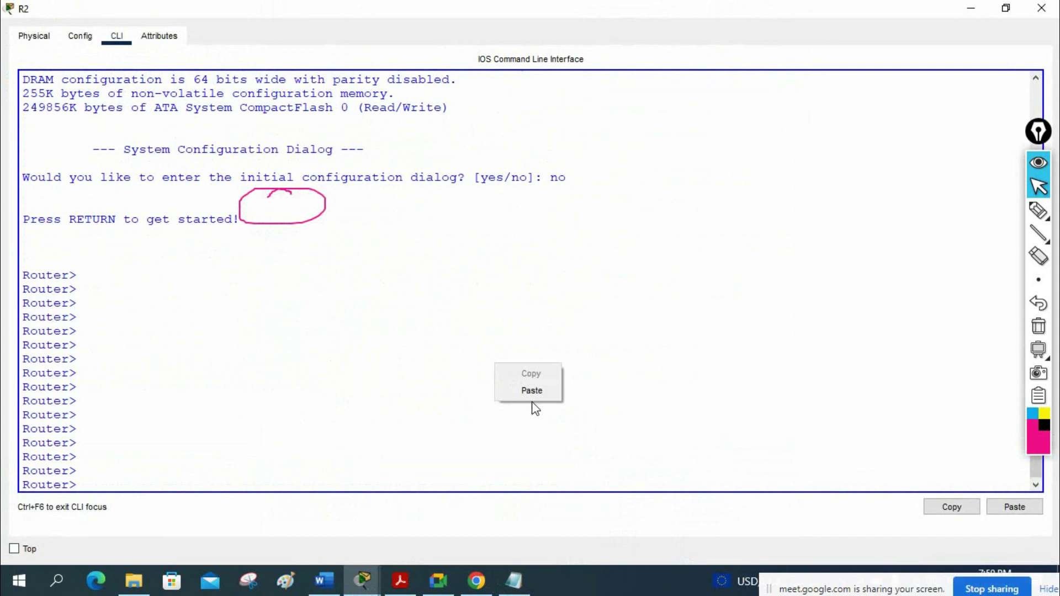
pyautogui.click(531, 390)
pyautogui.scroll(4, 537, 397)
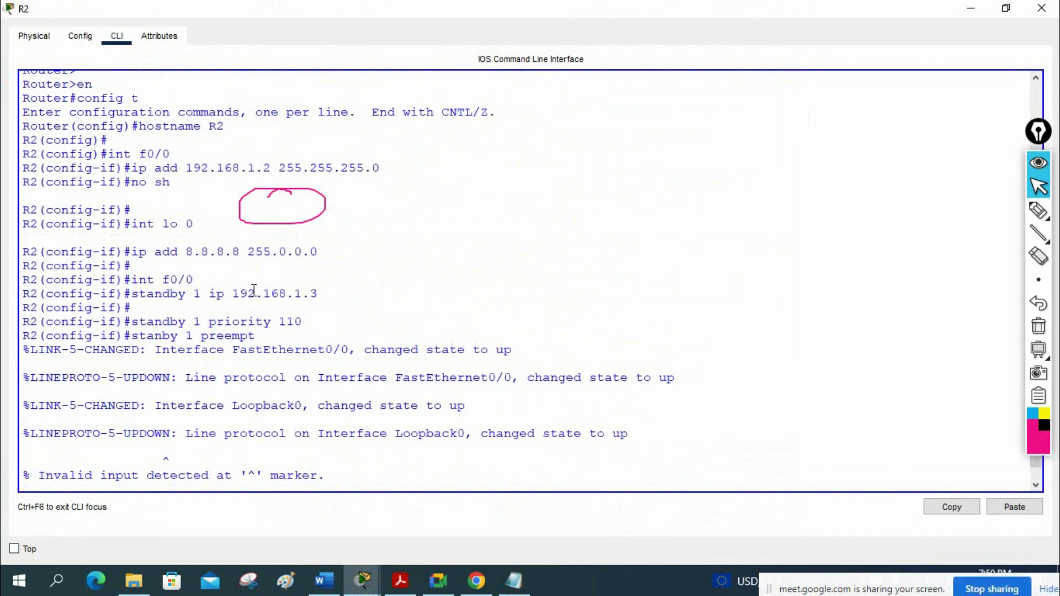
pyautogui.scroll(-4, 132, 191)
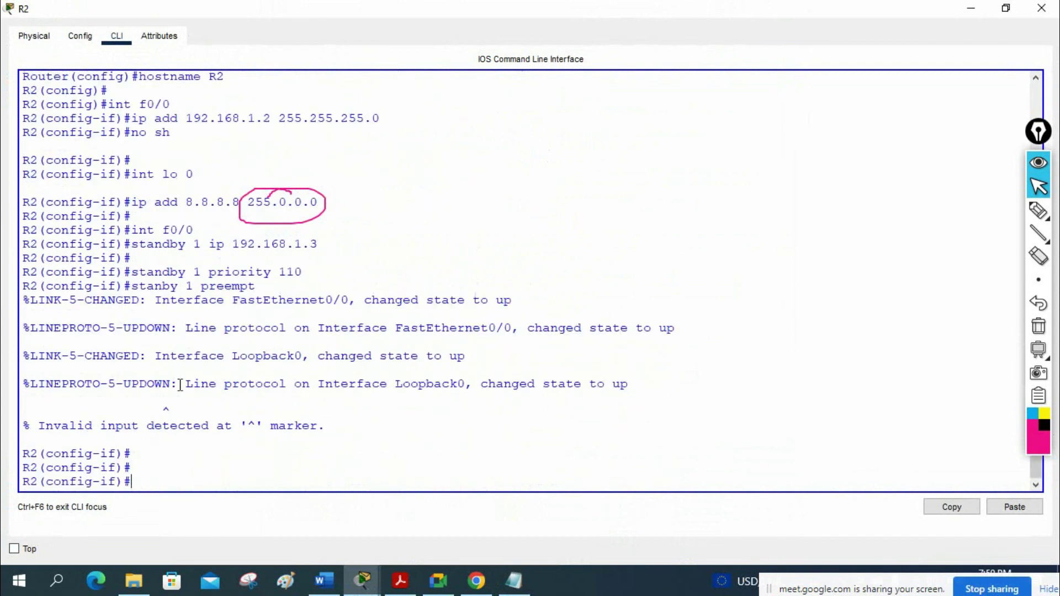
# Correct the misspelled last line of the R2 configuration in Notepad to standby 1 preempt and copy that line
pyautogui.moveTo(135, 286); pyautogui.dragTo(299, 286)
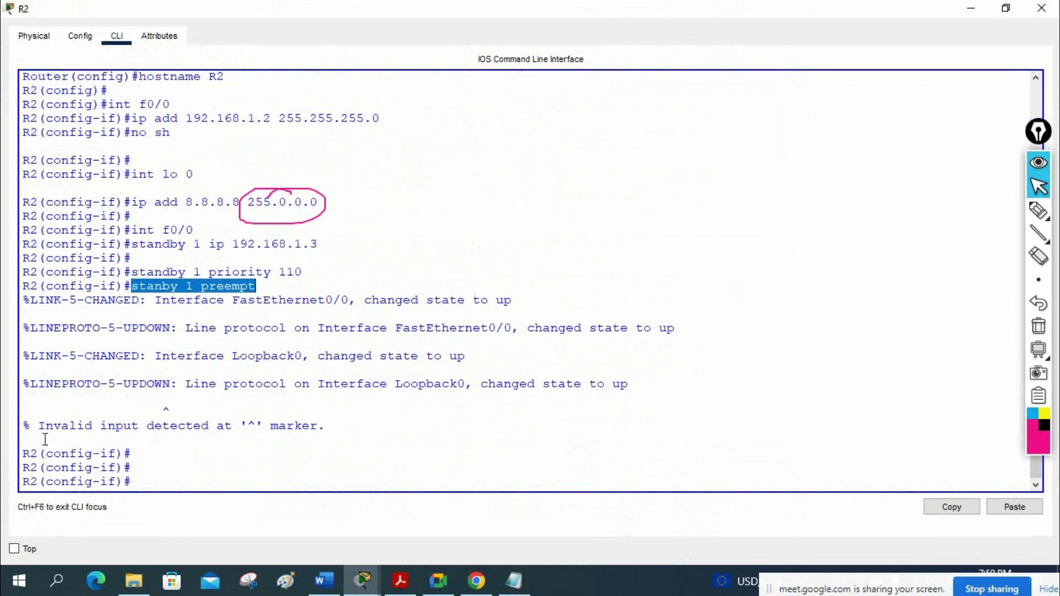
pyautogui.click(161, 286)
pyautogui.doubleClick(161, 286)
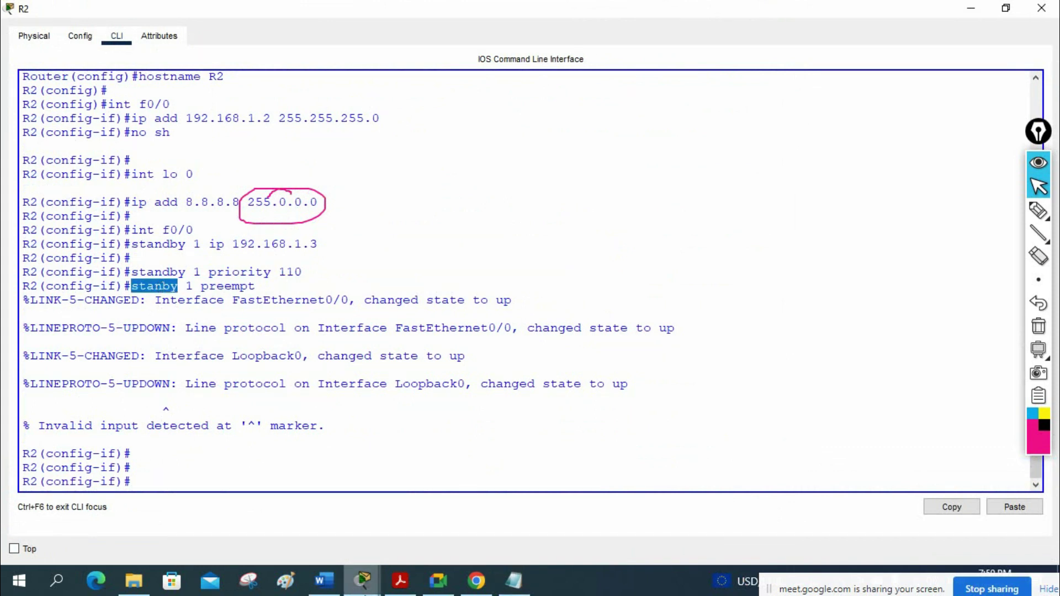
pyautogui.click(515, 579)
pyautogui.click(597, 424)
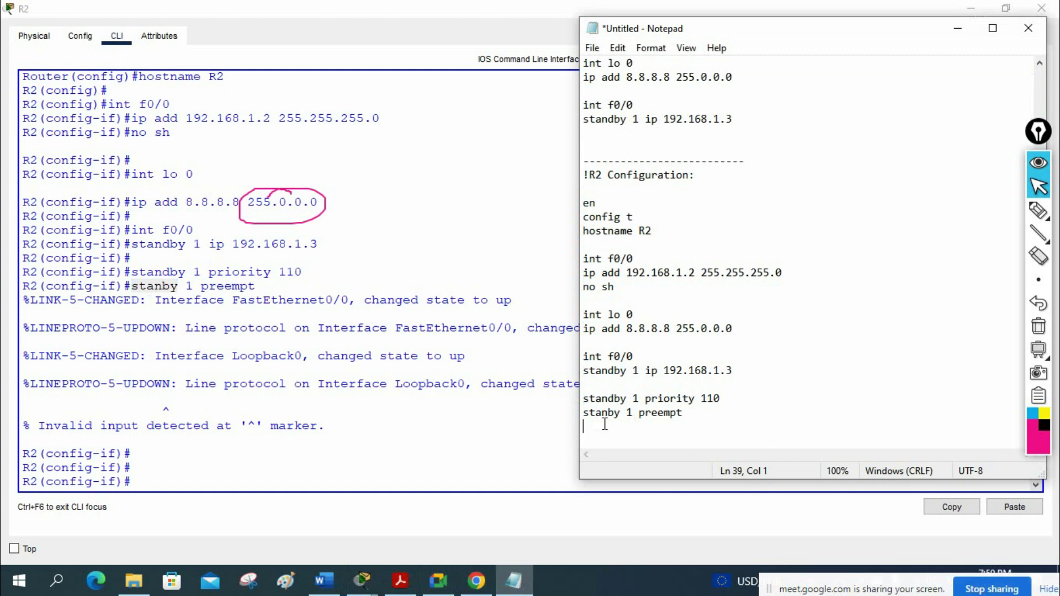
pyautogui.click(610, 414)
pyautogui.moveTo(690, 413); pyautogui.dragTo(583, 416)
pyautogui.hotkey('ctrl', 'c')
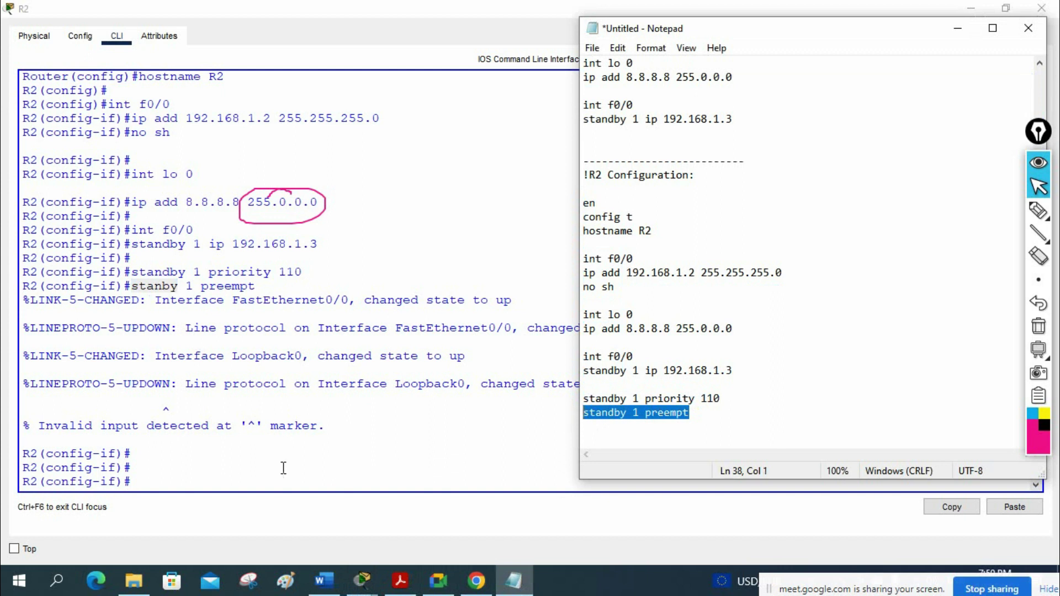
# Run the copied standby 1 preempt command in R2's interface configuration and check the HSRP state change message
pyautogui.click(281, 466)
pyautogui.rightClick(281, 467)
pyautogui.click(288, 486)
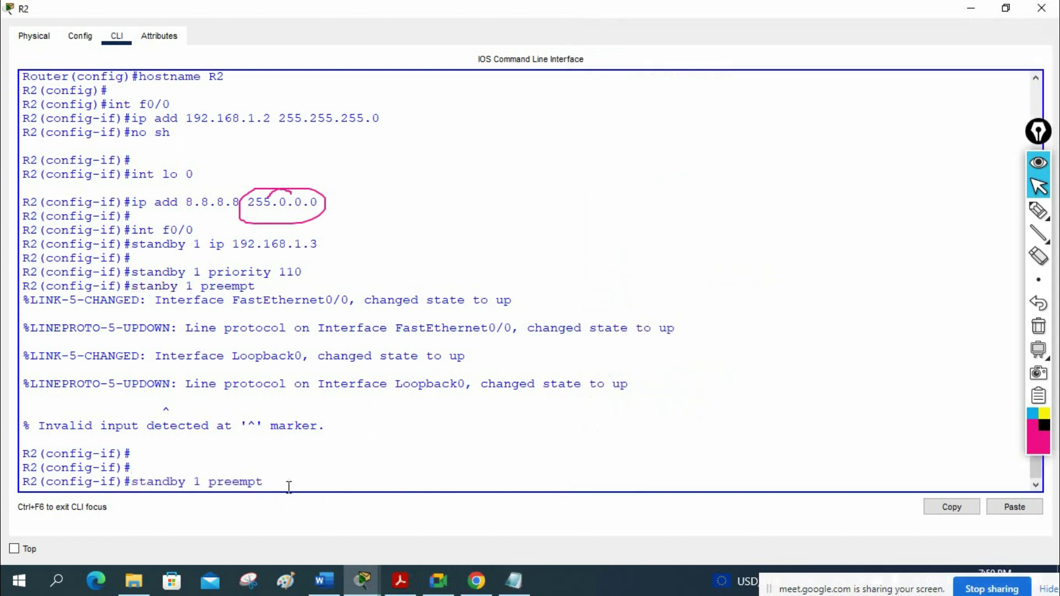
pyautogui.press('Return')
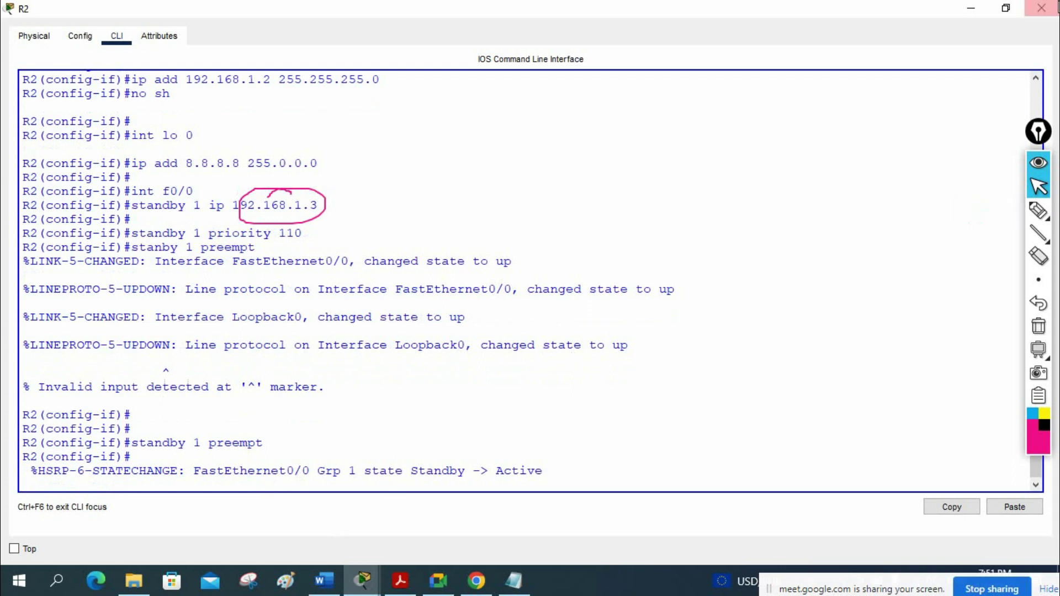
pyautogui.moveTo(30, 472); pyautogui.dragTo(485, 472)
pyautogui.moveTo(550, 471); pyautogui.dragTo(496, 469)
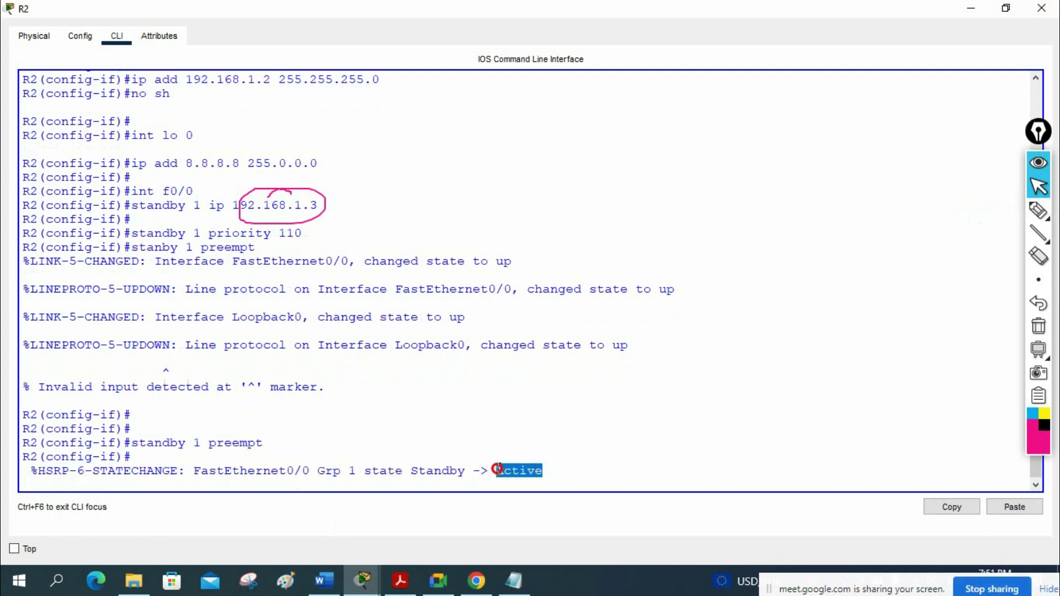
pyautogui.click(527, 456)
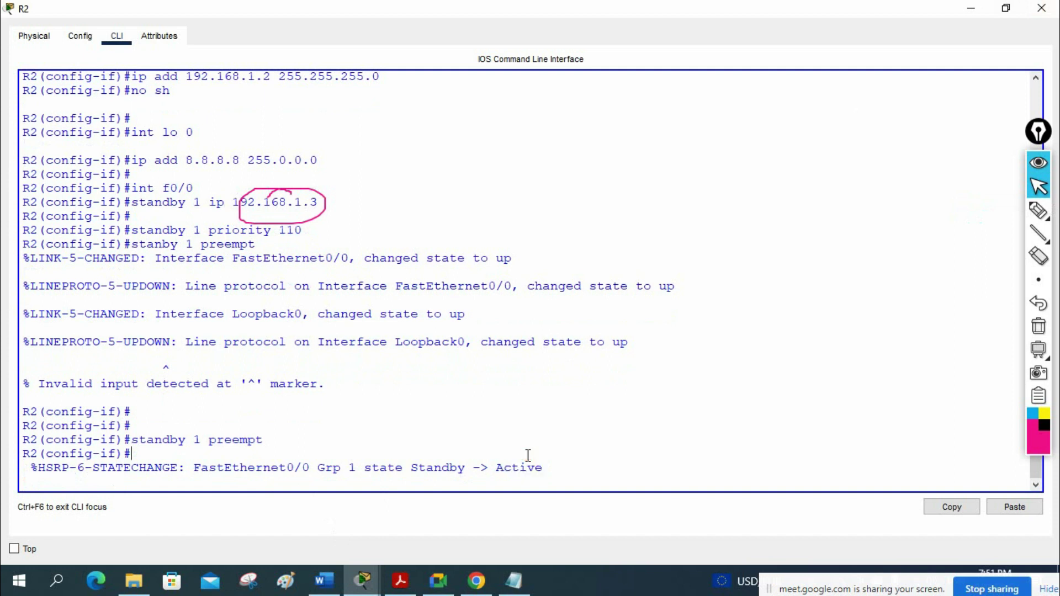
# Exit R2's configuration modes back to the R2# prompt and save the configuration with wr
pyautogui.press('Return')
pyautogui.press('Return')
pyautogui.write('exit')
pyautogui.press('Return')
pyautogui.press('Return')
pyautogui.press('Return')
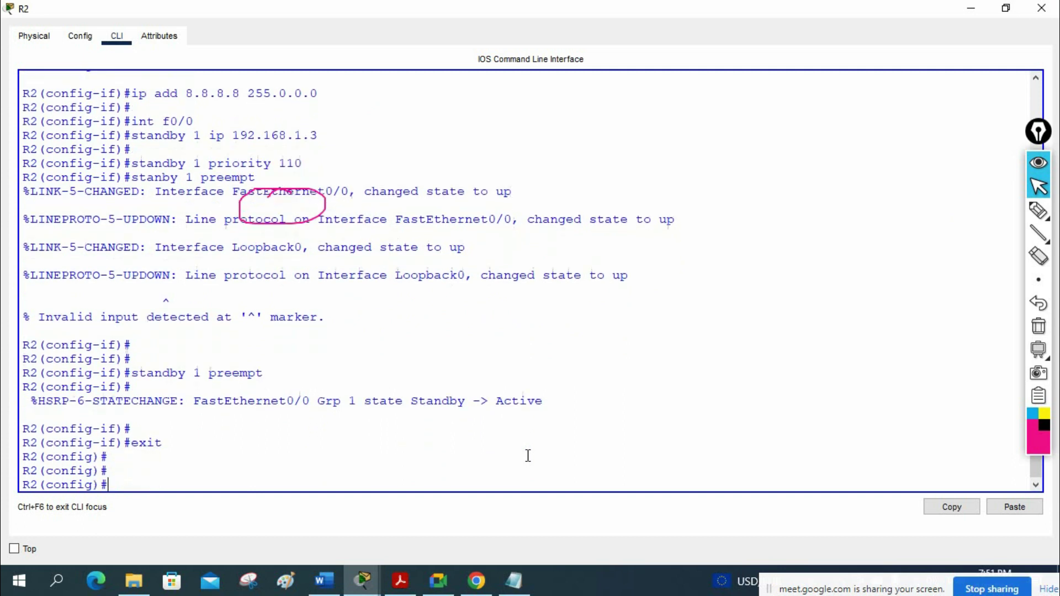
pyautogui.press('Return')
pyautogui.write('wr')
pyautogui.press('Return')
# Display R2's HSRP summary with sh standby br
pyautogui.write('sh')
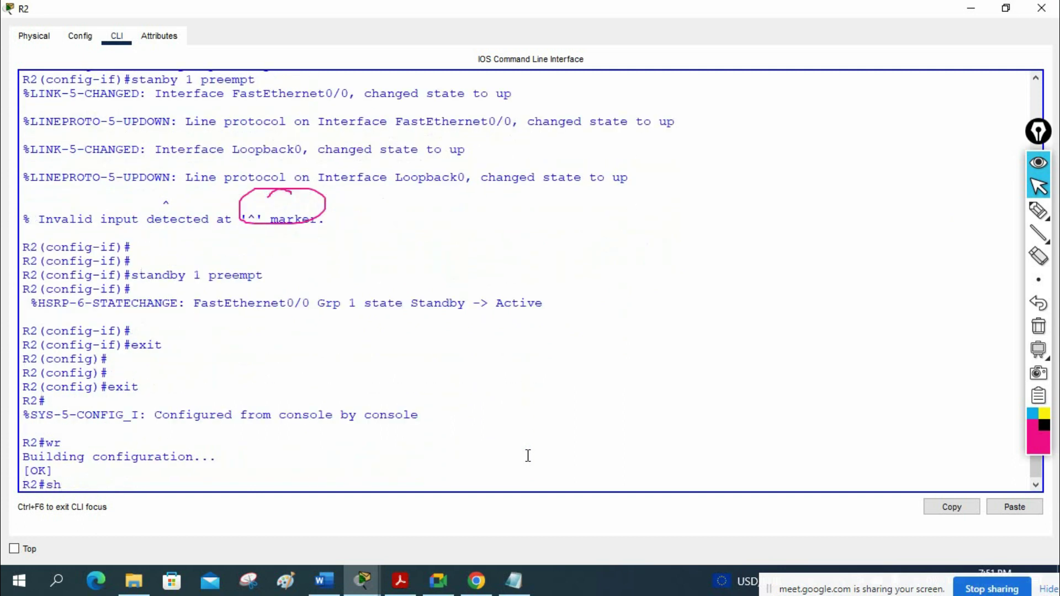
pyautogui.press('Tab')
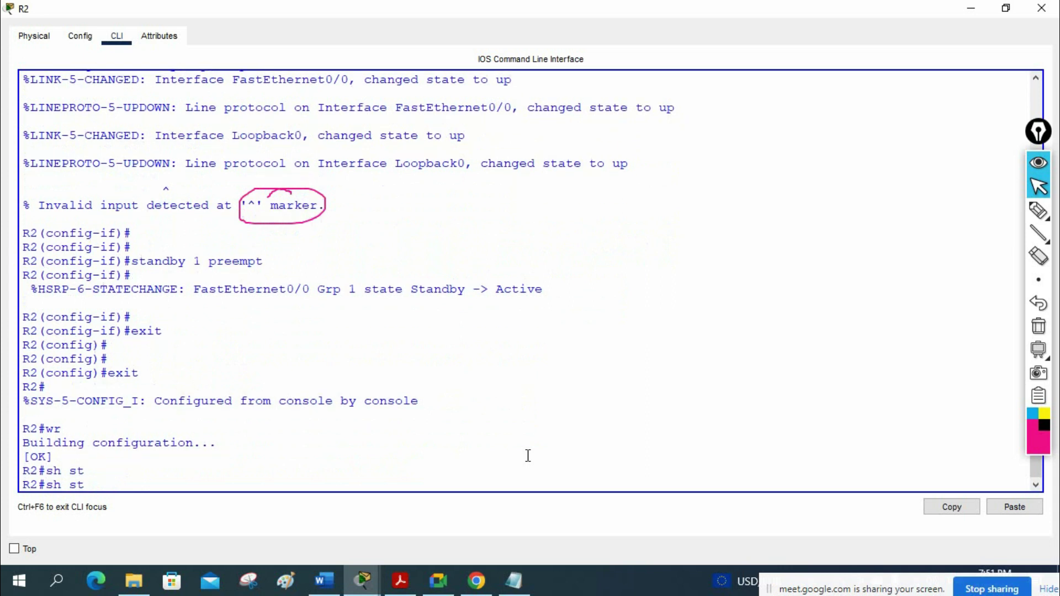
pyautogui.write('b')
pyautogui.press('Tab')
pyautogui.write('nd')
pyautogui.press('Tab')
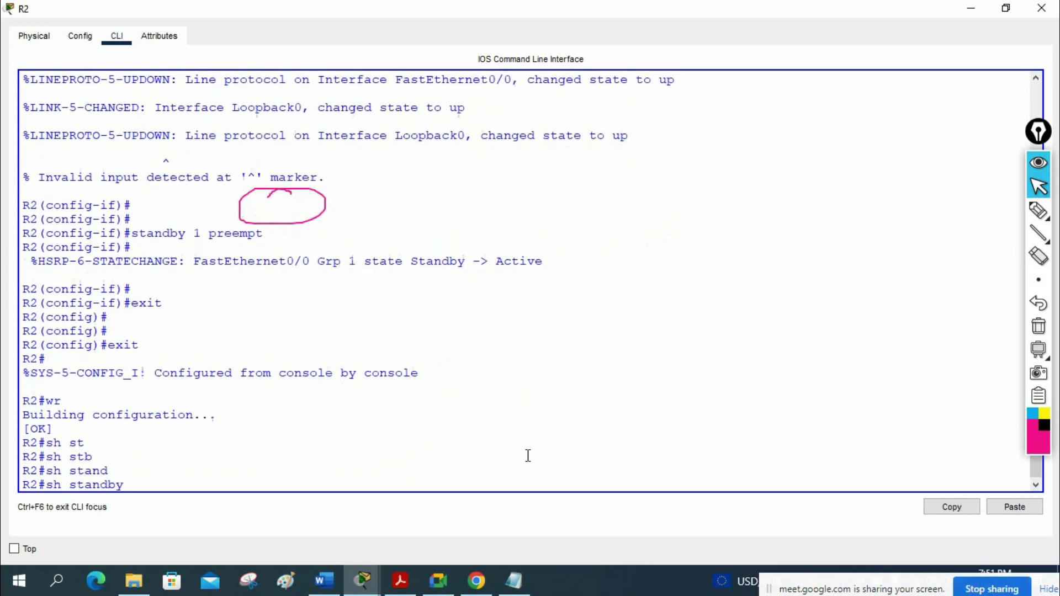
pyautogui.write('br')
pyautogui.press('Return')
pyautogui.press('Return')
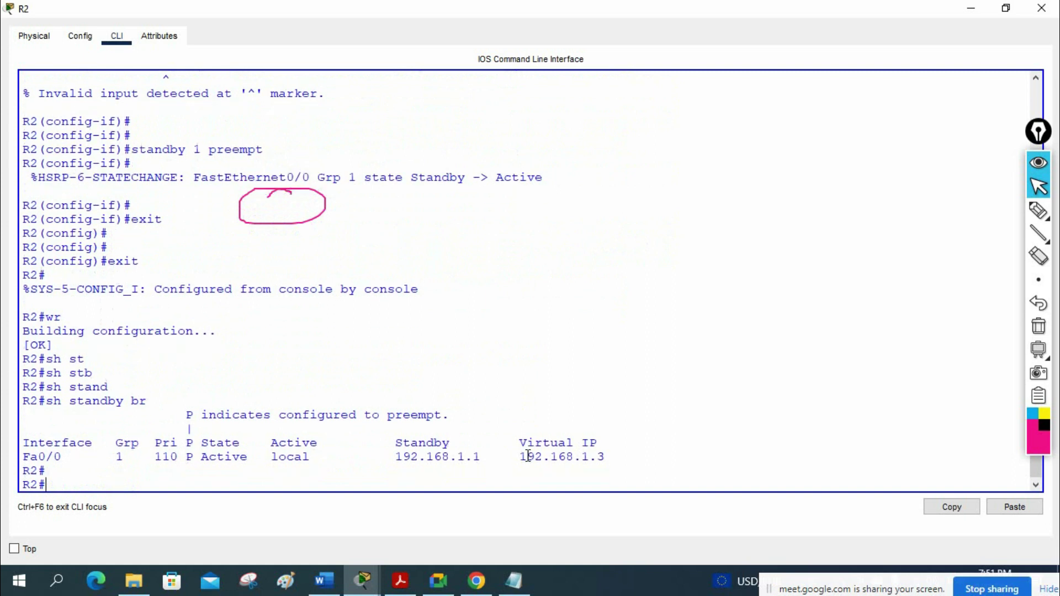
pyautogui.press('Return')
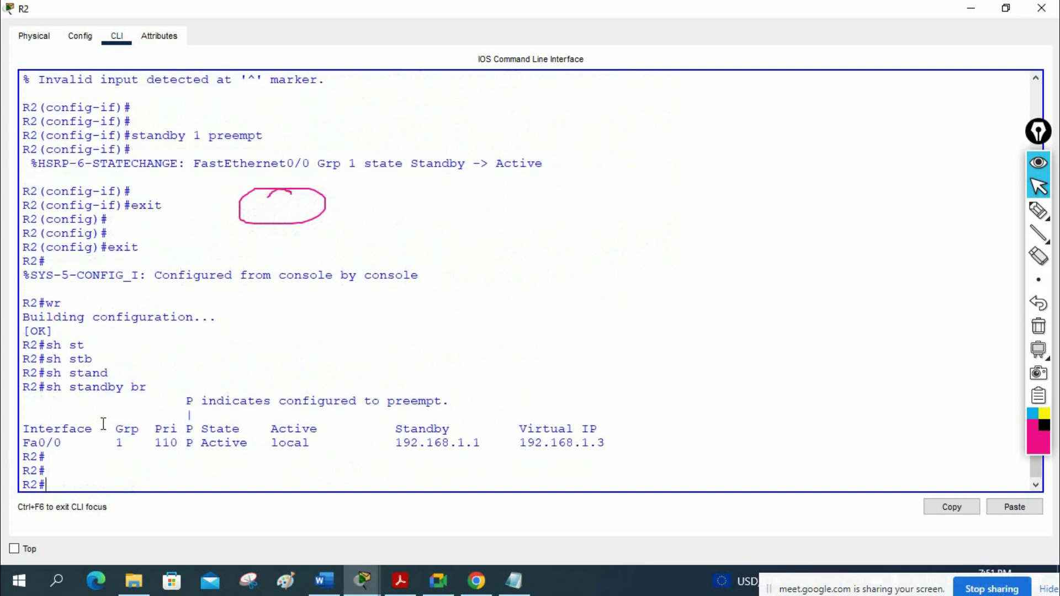
# Examine the interface, group, priority, state, standby and virtual IP entries in R2's HSRP summary and compare them with the topology
pyautogui.doubleClick(27, 443)
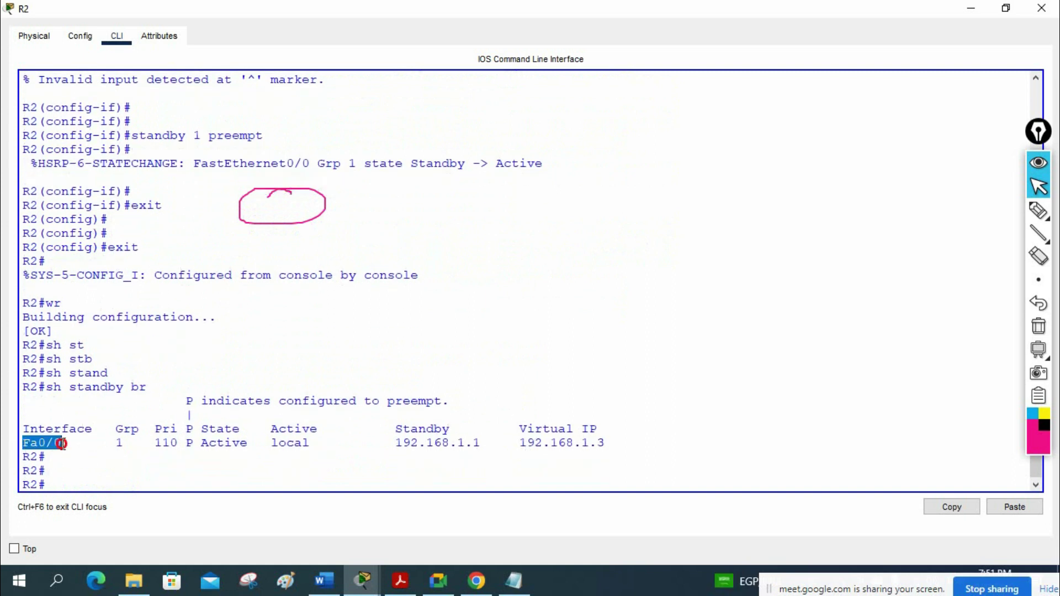
pyautogui.doubleClick(119, 442)
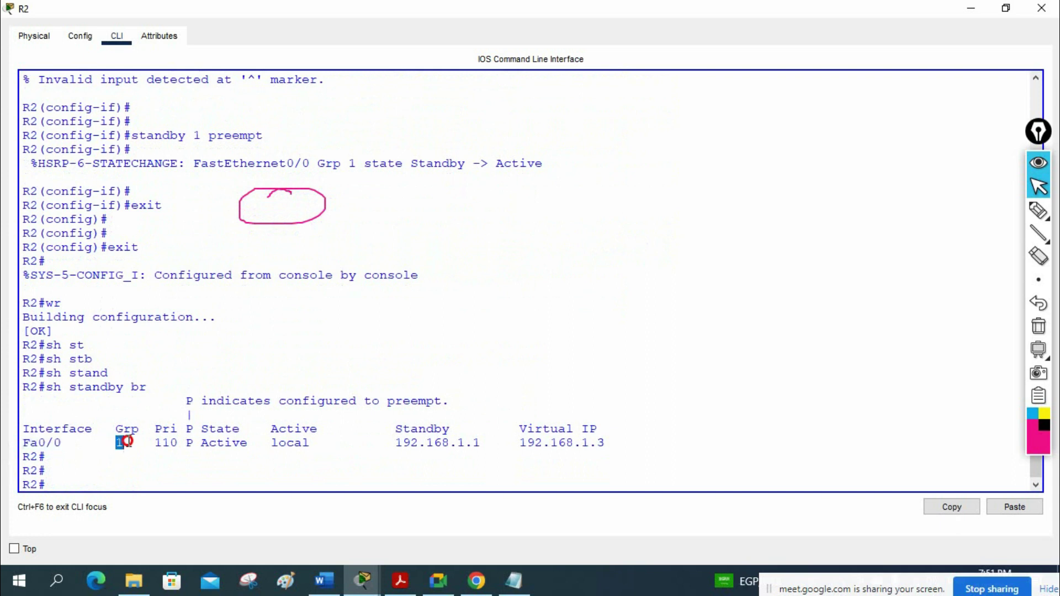
pyautogui.moveTo(155, 443); pyautogui.dragTo(319, 444)
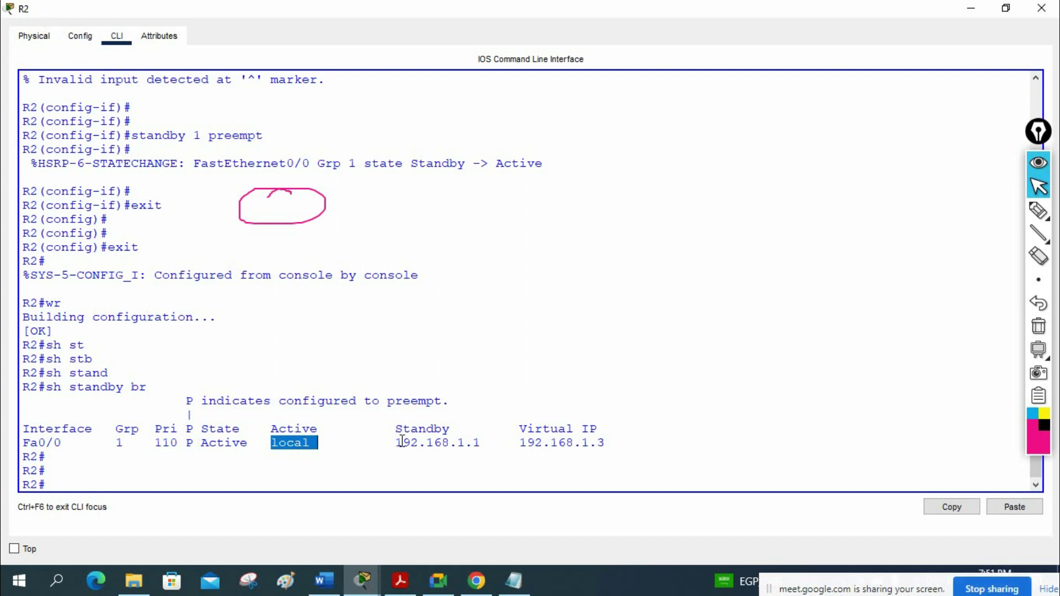
pyautogui.moveTo(396, 442); pyautogui.dragTo(481, 443)
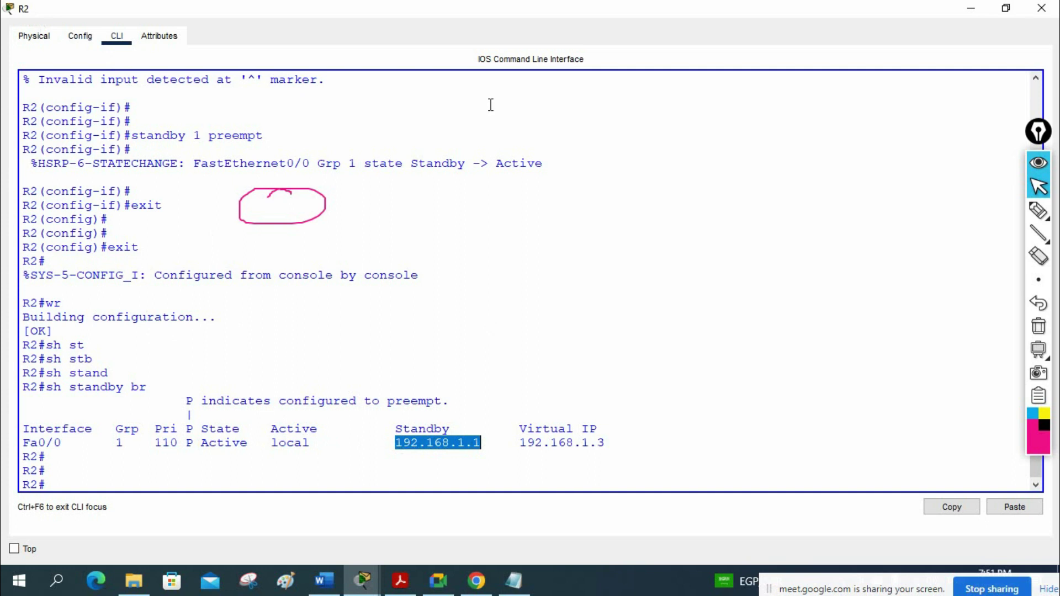
pyautogui.moveTo(451, 8); pyautogui.dragTo(643, 210)
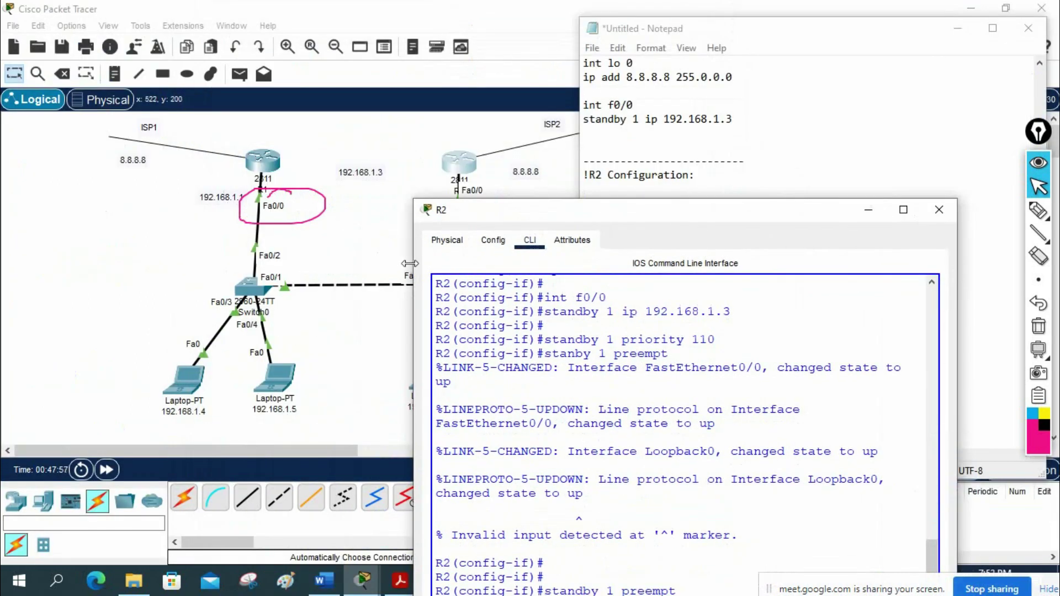
pyautogui.moveTo(414, 262); pyautogui.dragTo(325, 255)
pyautogui.moveTo(609, 217); pyautogui.dragTo(553, 52)
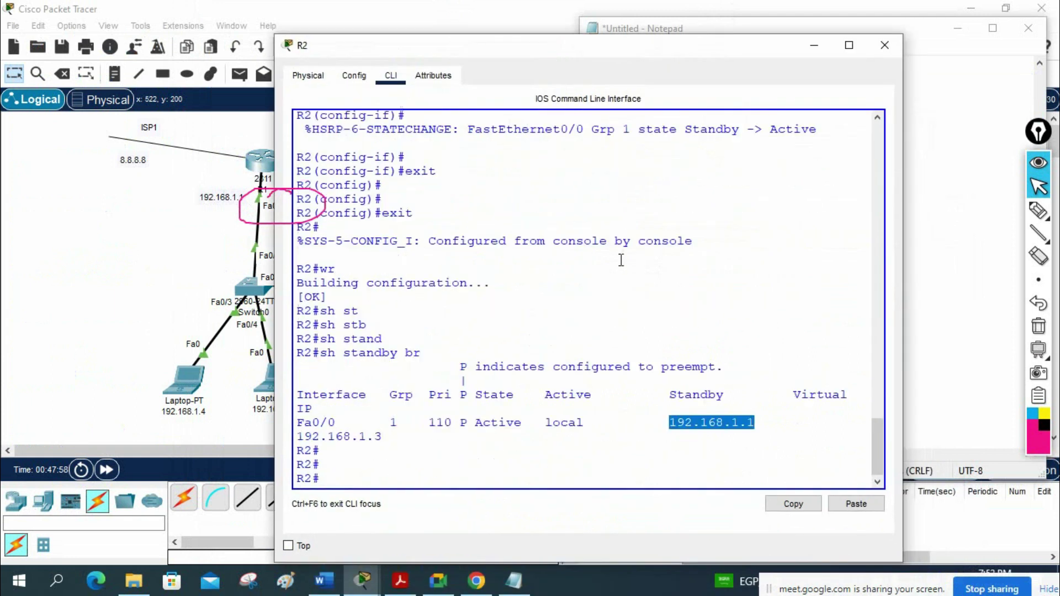
pyautogui.moveTo(903, 371); pyautogui.dragTo(983, 372)
pyautogui.moveTo(886, 451); pyautogui.dragTo(793, 452)
pyautogui.moveTo(594, 51); pyautogui.dragTo(804, 65)
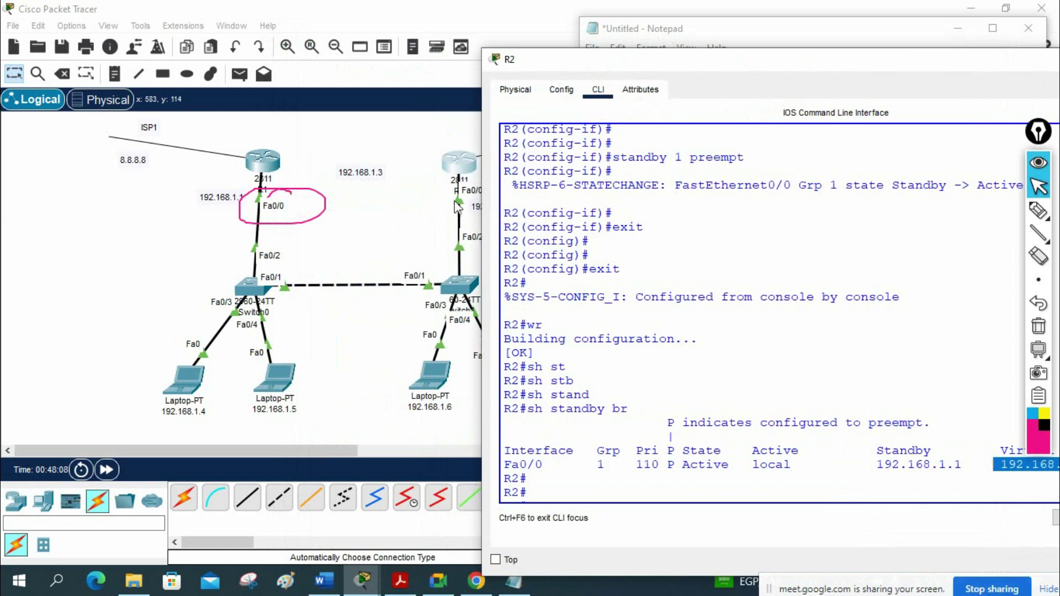
pyautogui.moveTo(590, 57); pyautogui.dragTo(370, 39)
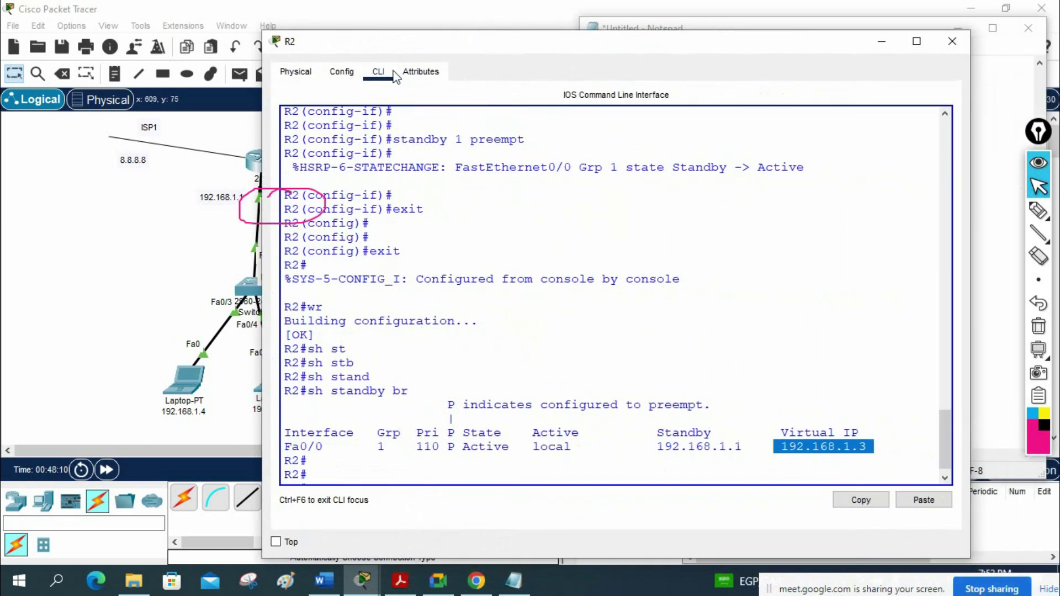
# Put R2's window away, open router R1's command line in a widened window and save its configuration with wr
pyautogui.click(879, 43)
pyautogui.click(255, 162)
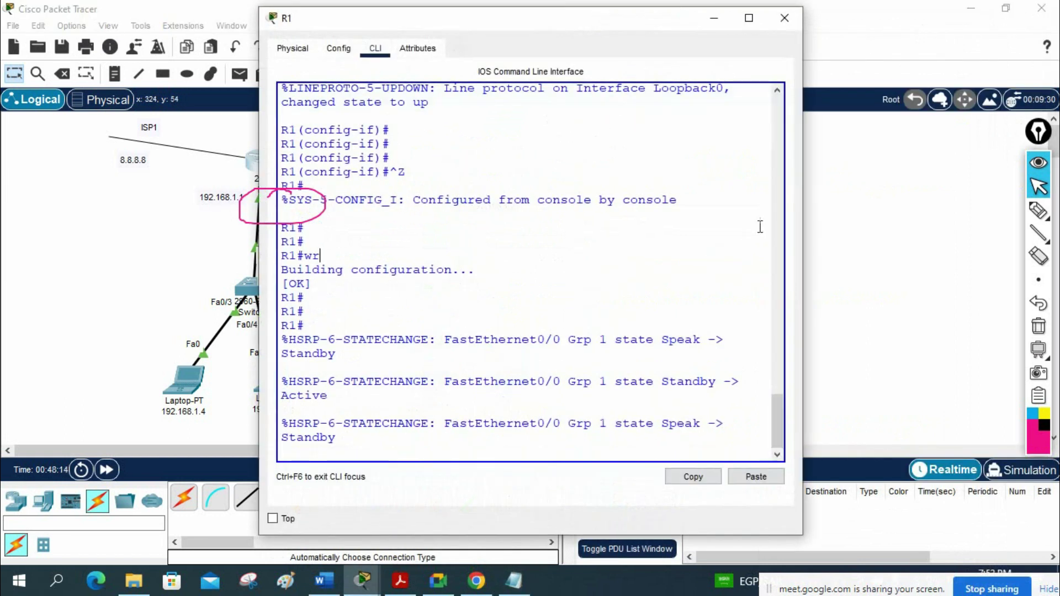
pyautogui.moveTo(802, 206); pyautogui.dragTo(963, 205)
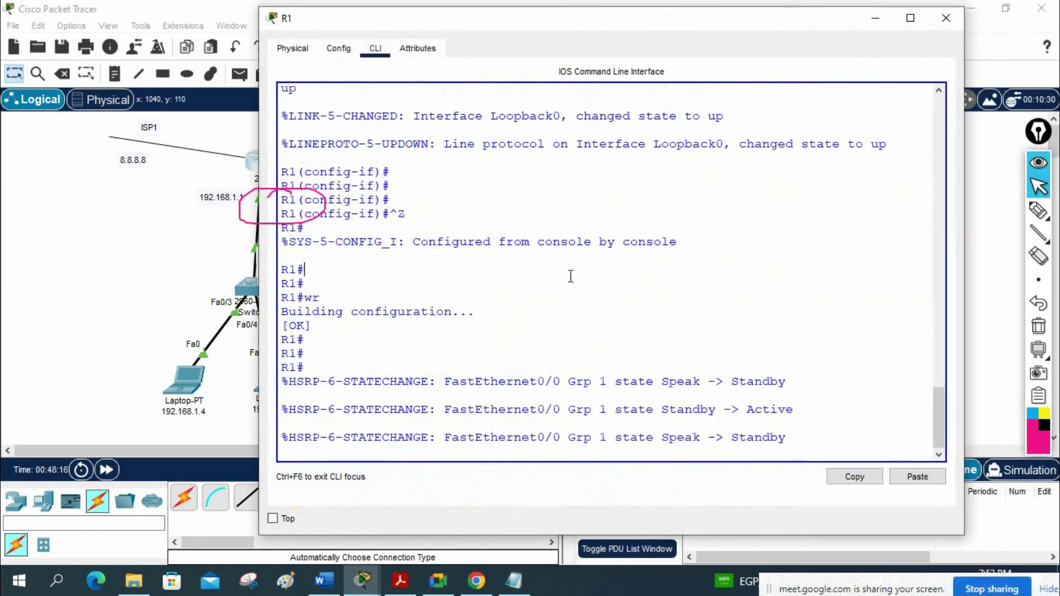
pyautogui.press('Return')
pyautogui.press('Return')
pyautogui.press('Return')
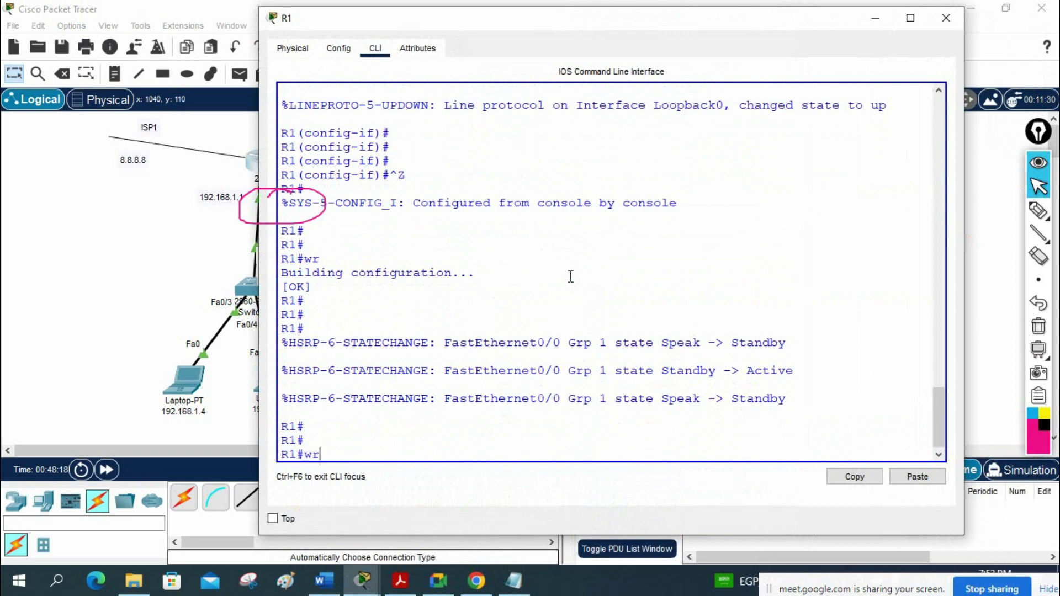
pyautogui.write('wr')
pyautogui.press('Return')
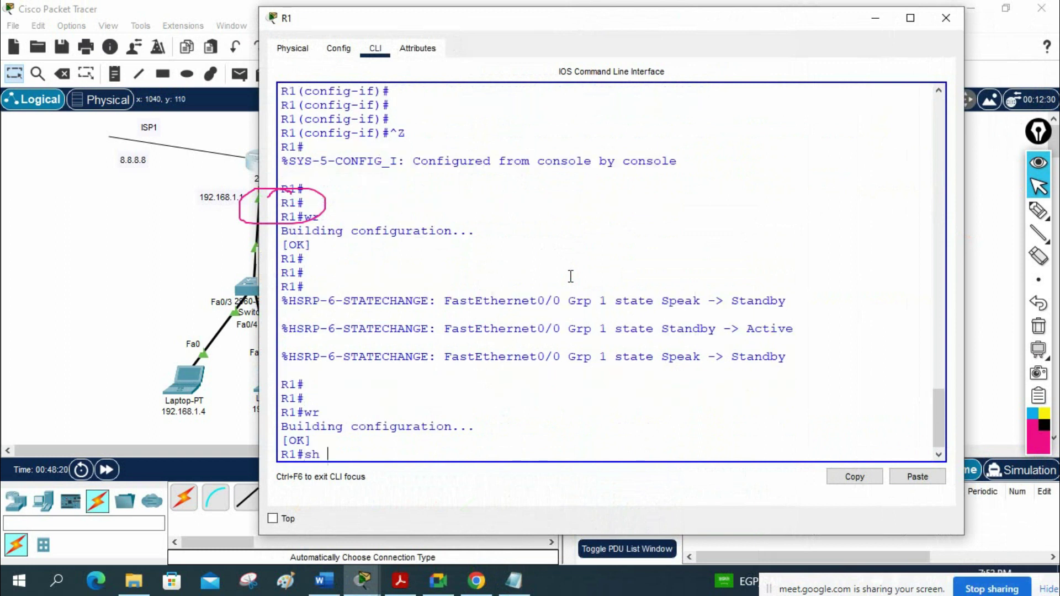
# Display R1's HSRP summary with sh standby br
pyautogui.write('sh standb')
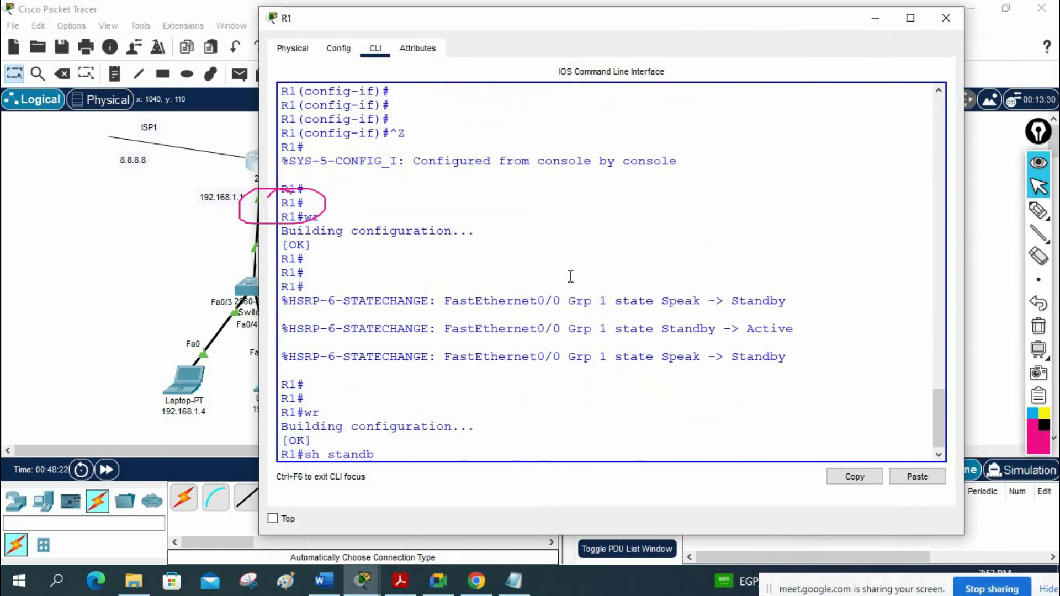
pyautogui.write('y')
pyautogui.press('Return')
pyautogui.press('Up')
pyautogui.write('br')
pyautogui.press('Return')
pyautogui.press('Return')
# Save R1's configuration again with wr
pyautogui.write('w')
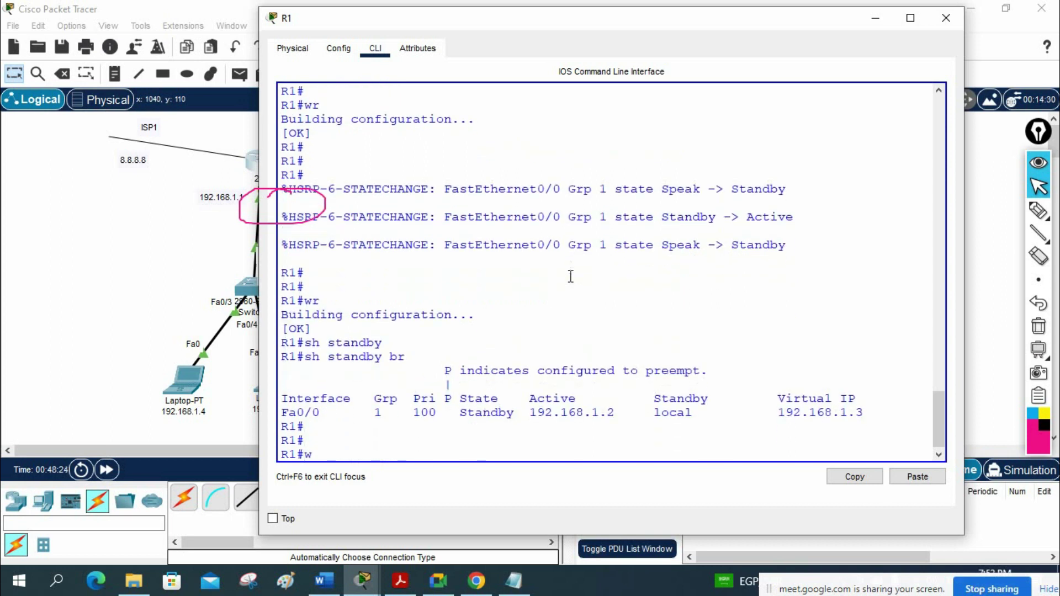
pyautogui.write('r')
pyautogui.press('Return')
# Examine the interface, group, priority, state, active, standby and virtual IP entries in R1's HSRP summary against the topology
pyautogui.moveTo(321, 370); pyautogui.dragTo(283, 369)
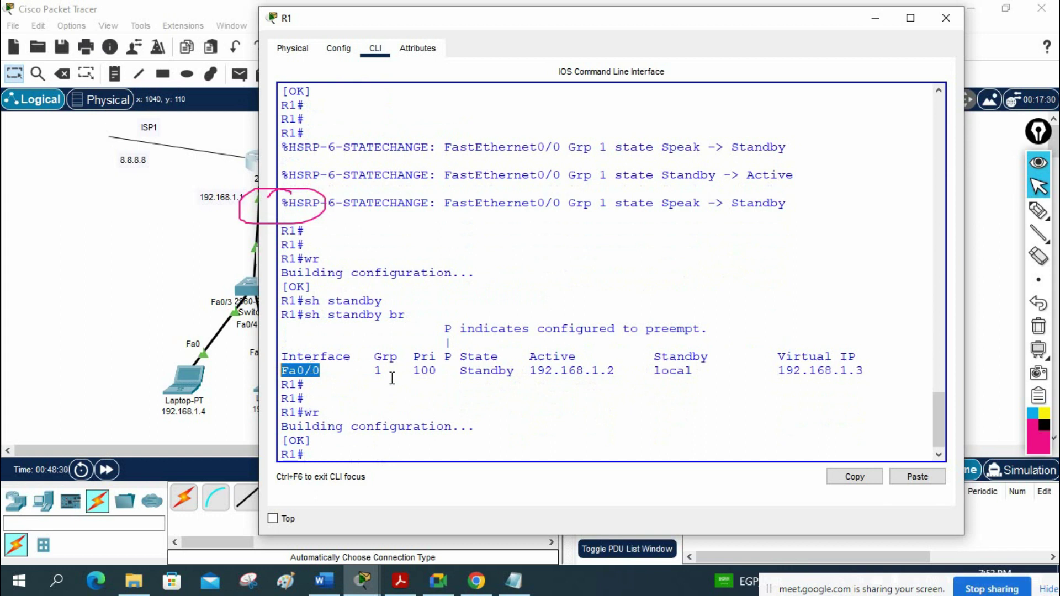
pyautogui.moveTo(391, 377); pyautogui.dragTo(373, 376)
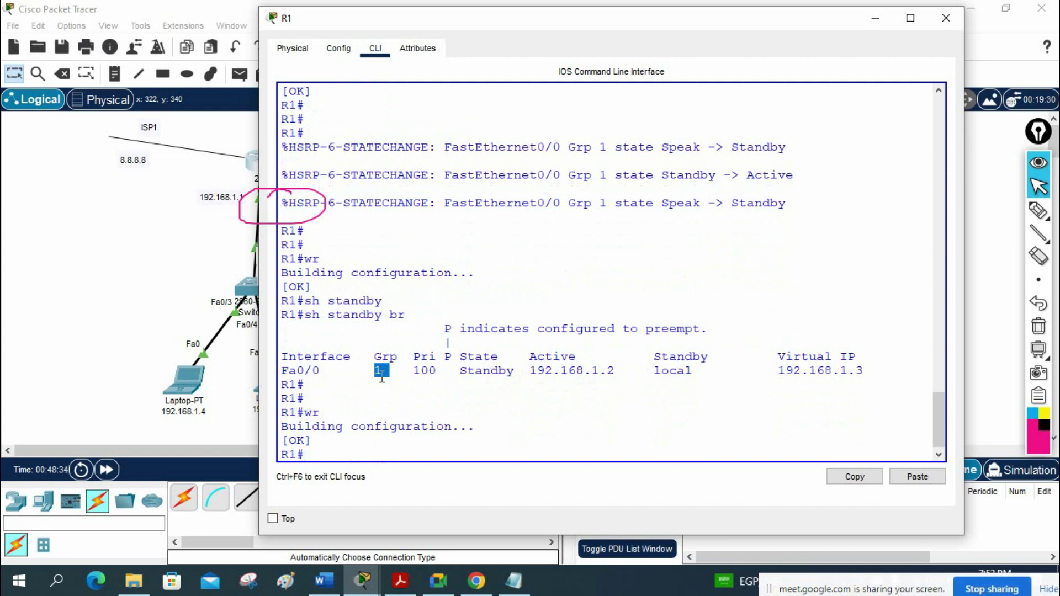
pyautogui.moveTo(414, 370); pyautogui.dragTo(614, 370)
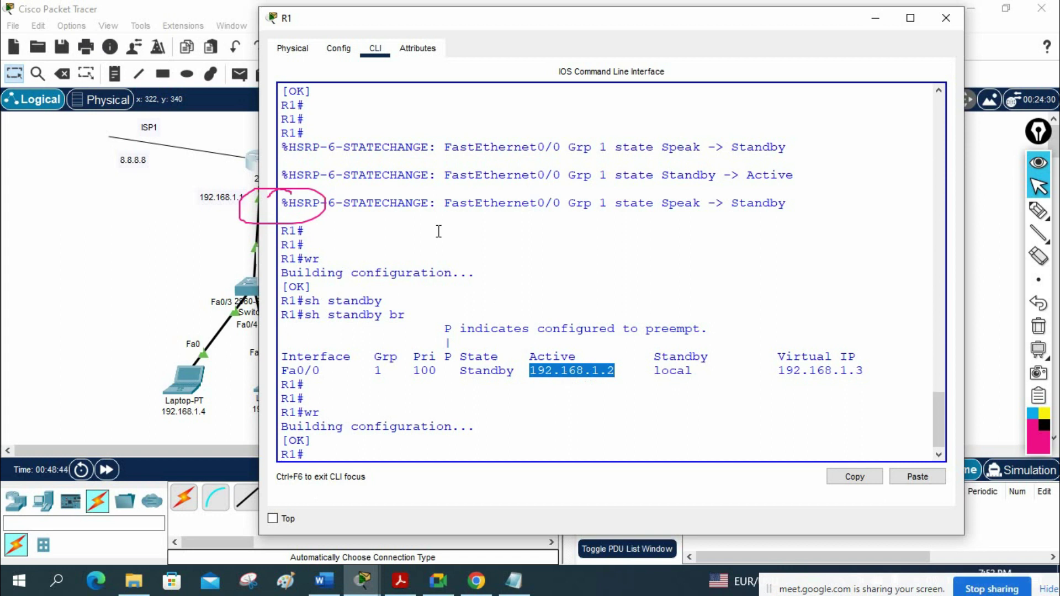
pyautogui.moveTo(314, 26); pyautogui.dragTo(552, 60)
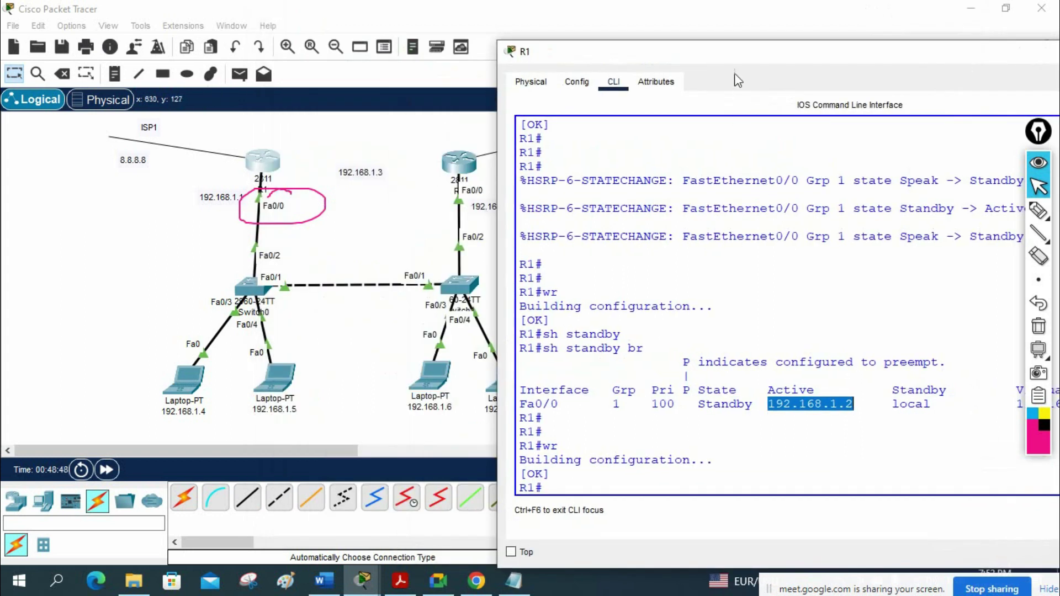
pyautogui.moveTo(739, 53); pyautogui.dragTo(461, 72)
pyautogui.moveTo(672, 426); pyautogui.dragTo(412, 394)
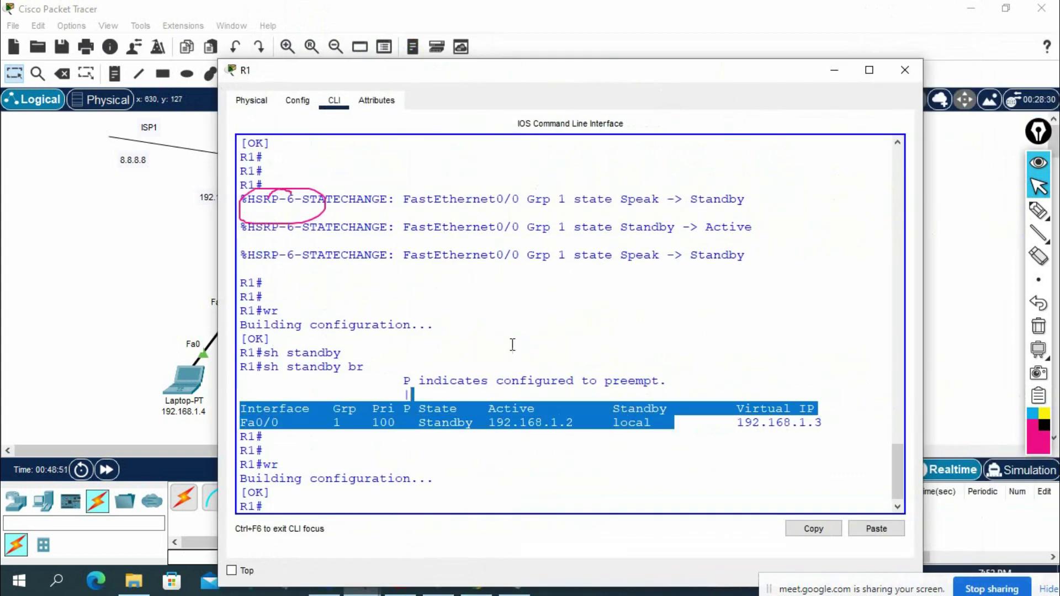
pyautogui.click(668, 428)
pyautogui.moveTo(746, 424); pyautogui.dragTo(822, 424)
pyautogui.click(540, 473)
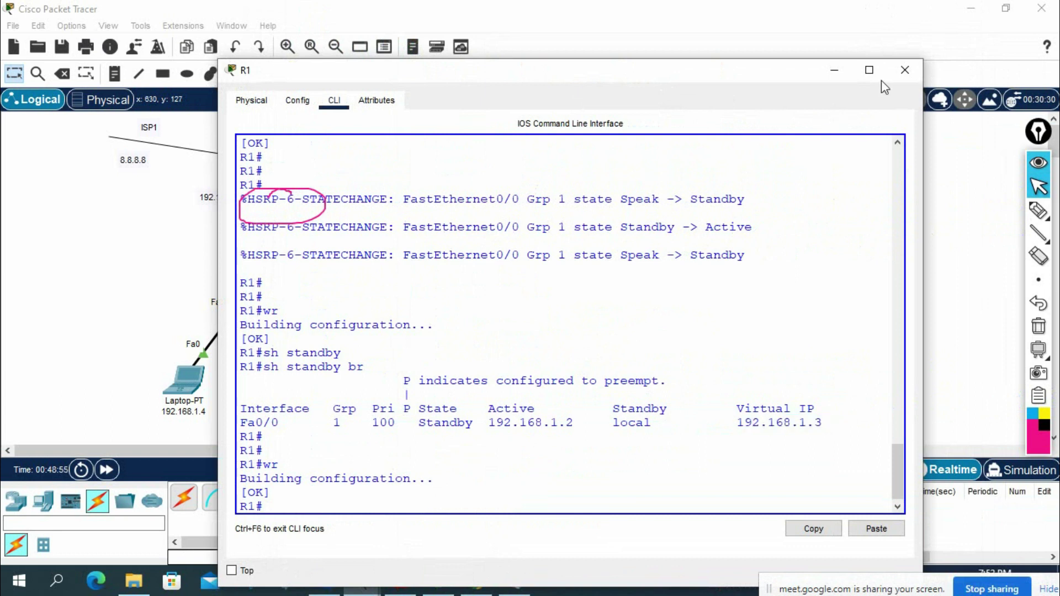
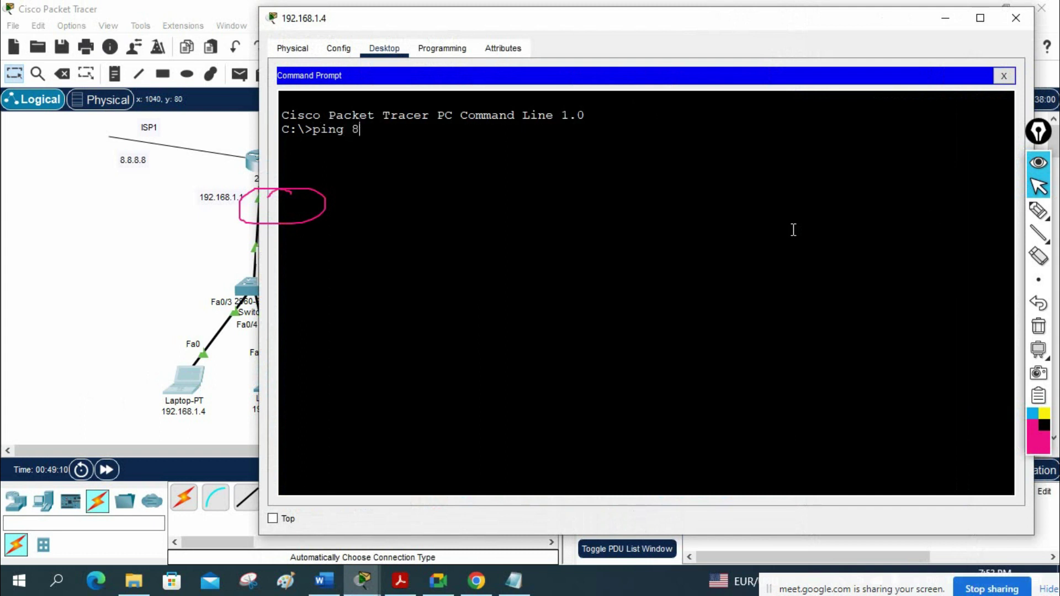
# From laptop 192.168.1.4's command prompt, ping 8.8.8.8 and start a continuous ping with ping -t 8.8.8.8
pyautogui.write('.8.8.')
pyautogui.press('Return')
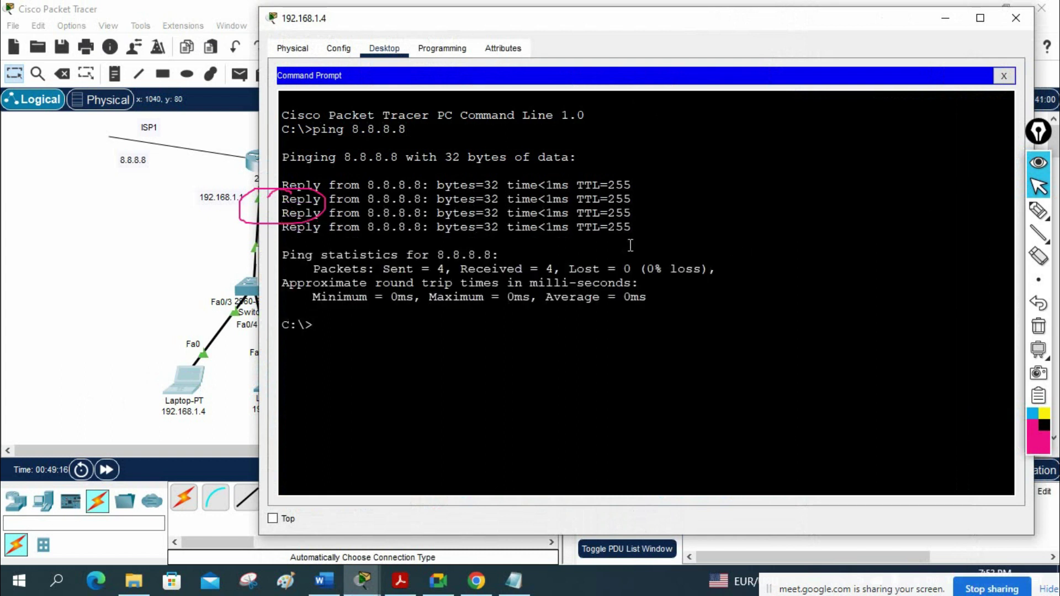
pyautogui.press('Up')
pyautogui.write('-t')
pyautogui.press('Return')
pyautogui.press('Up')
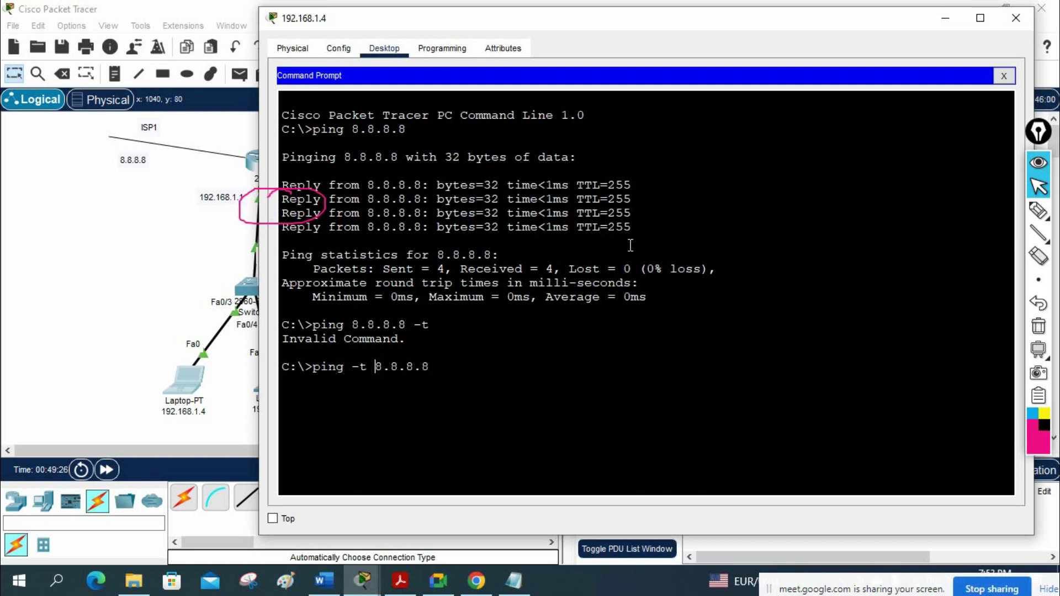
pyautogui.press('Return')
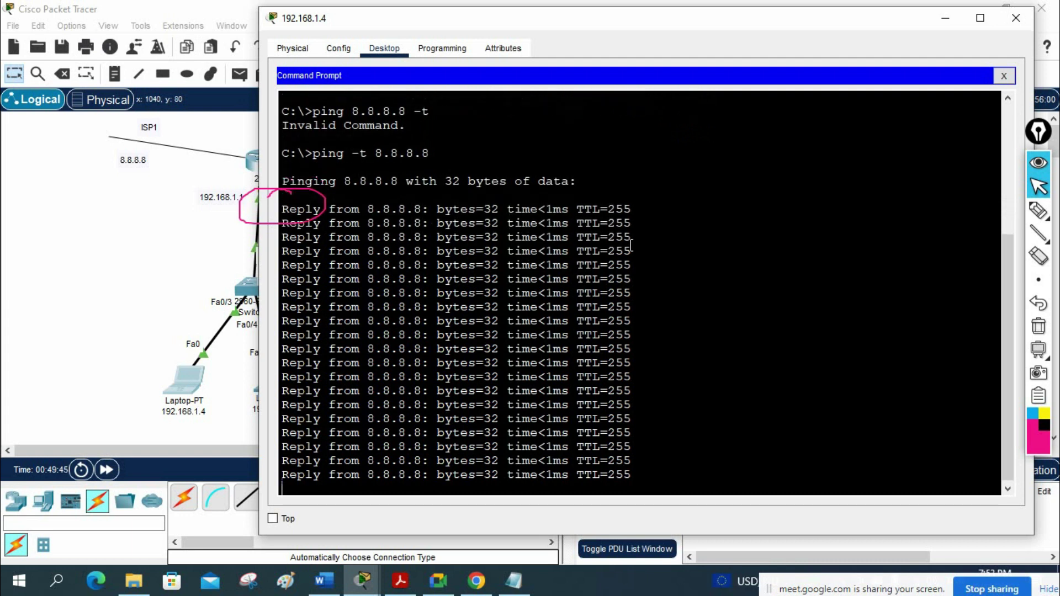
# Move the laptop's running ping window clear of both routers and keep it on top of the other windows
pyautogui.moveTo(424, 20); pyautogui.dragTo(597, 205)
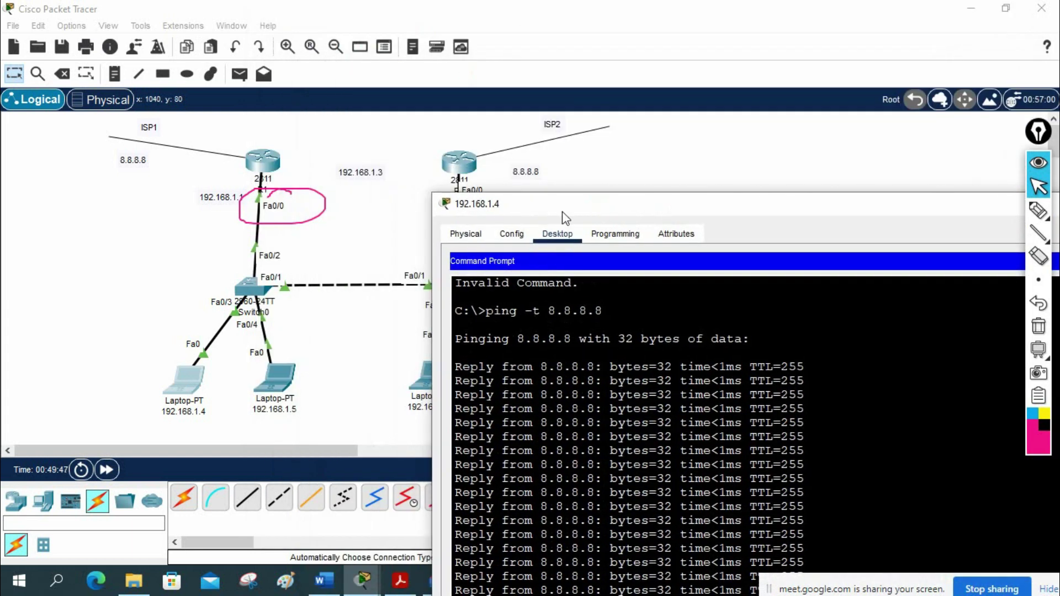
pyautogui.moveTo(496, 214); pyautogui.dragTo(735, 246)
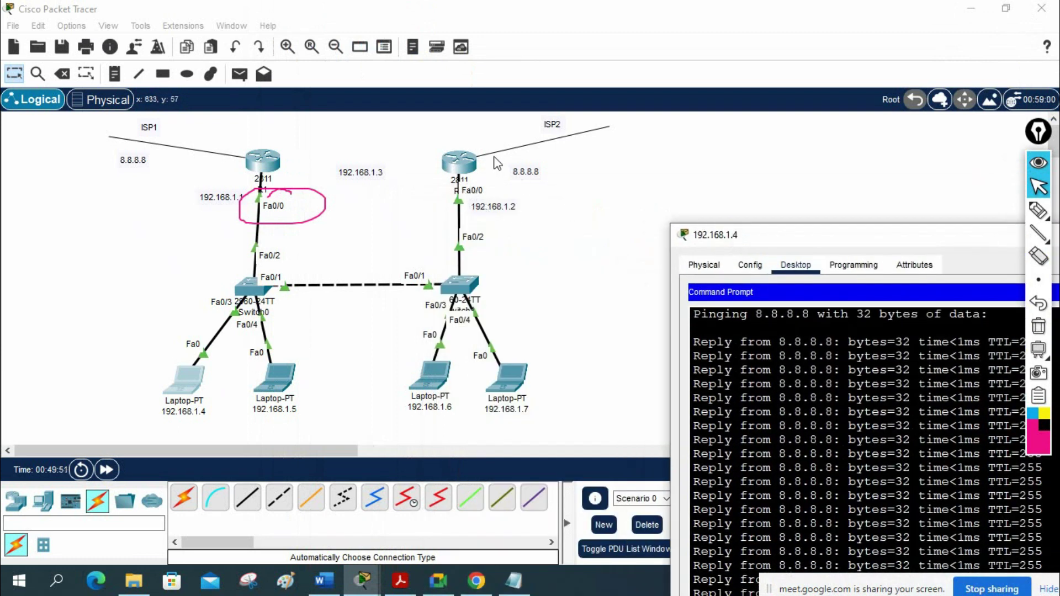
pyautogui.moveTo(729, 237); pyautogui.dragTo(635, 61)
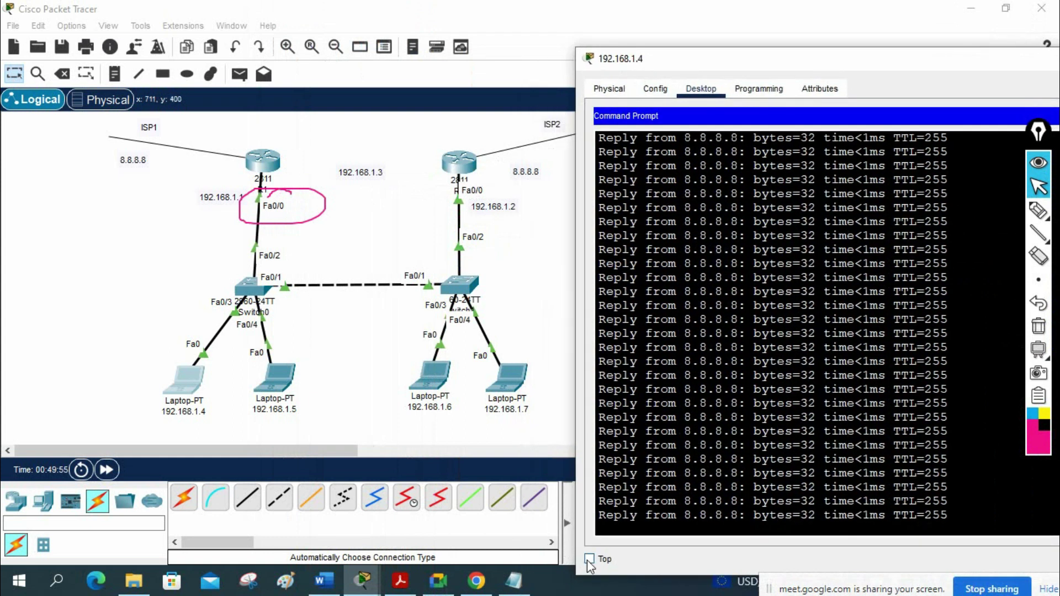
pyautogui.click(589, 559)
# Open router R2's command line and restart the router with reload, confirming the restart
pyautogui.click(459, 161)
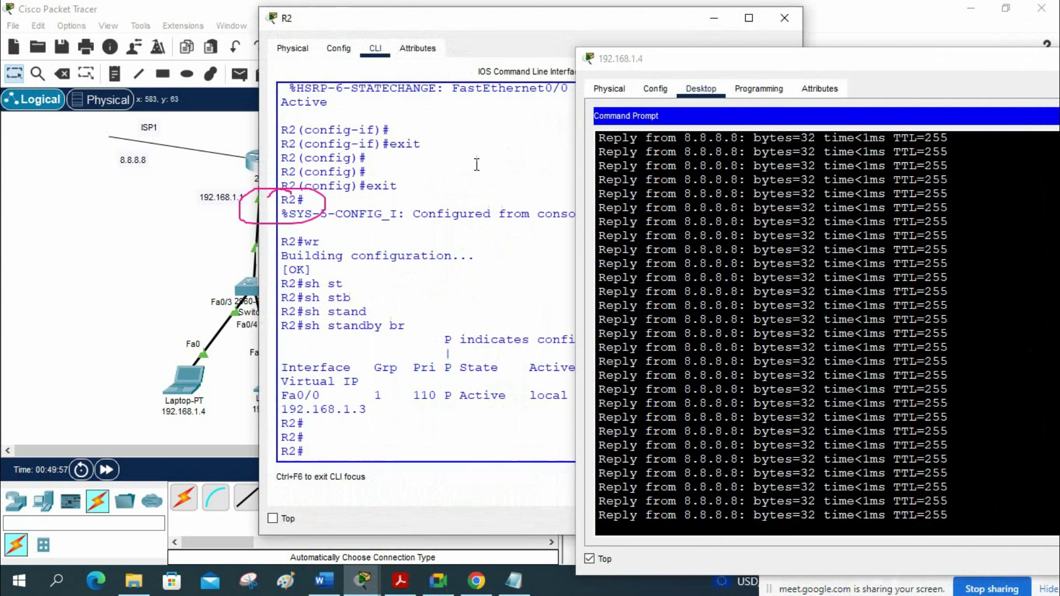
pyautogui.write('reload')
pyautogui.press('Return')
pyautogui.press('Return')
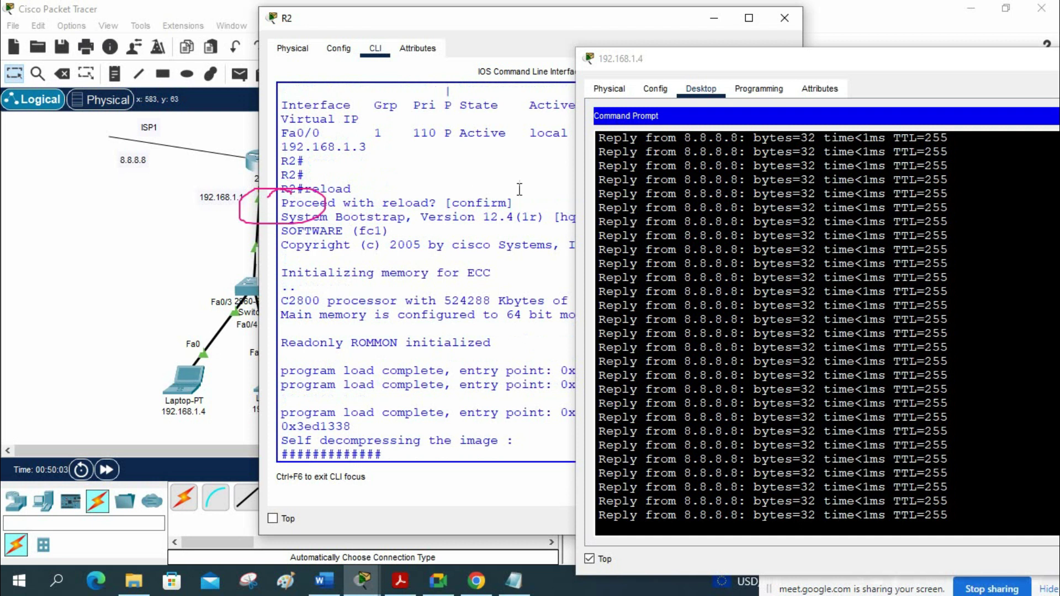
# Bring the laptop's ping window fully into view and examine its replies and timeouts while R2 restarts
pyautogui.moveTo(735, 61); pyautogui.dragTo(629, 15)
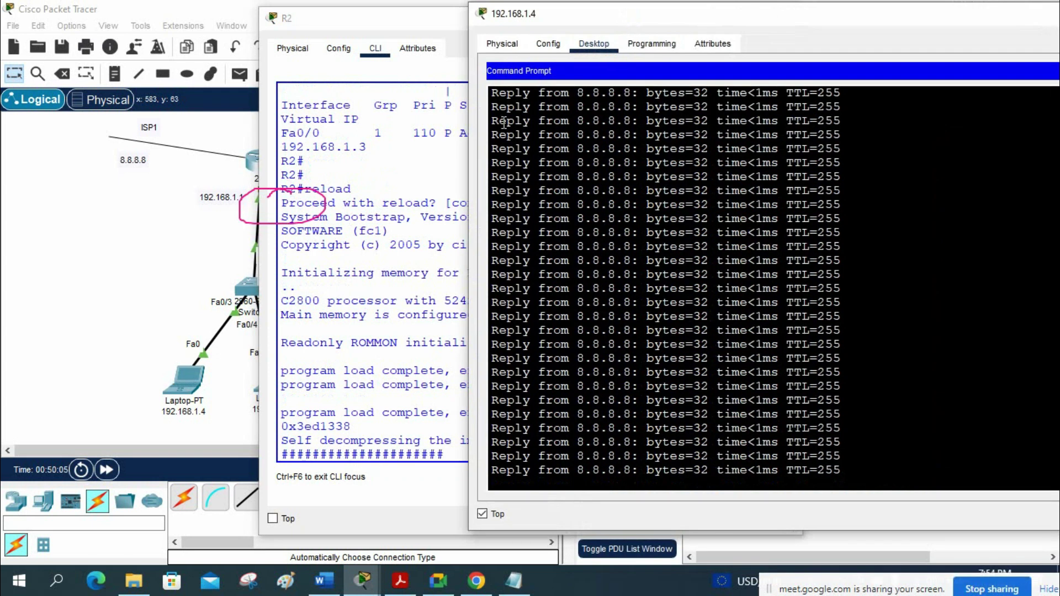
pyautogui.moveTo(467, 141); pyautogui.dragTo(305, 143)
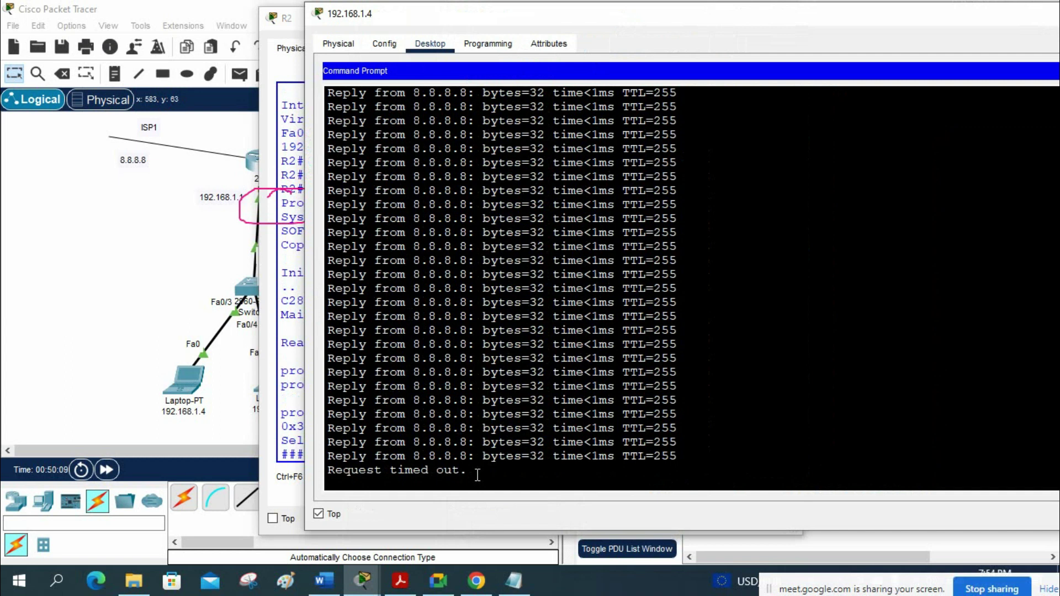
pyautogui.click(282, 32)
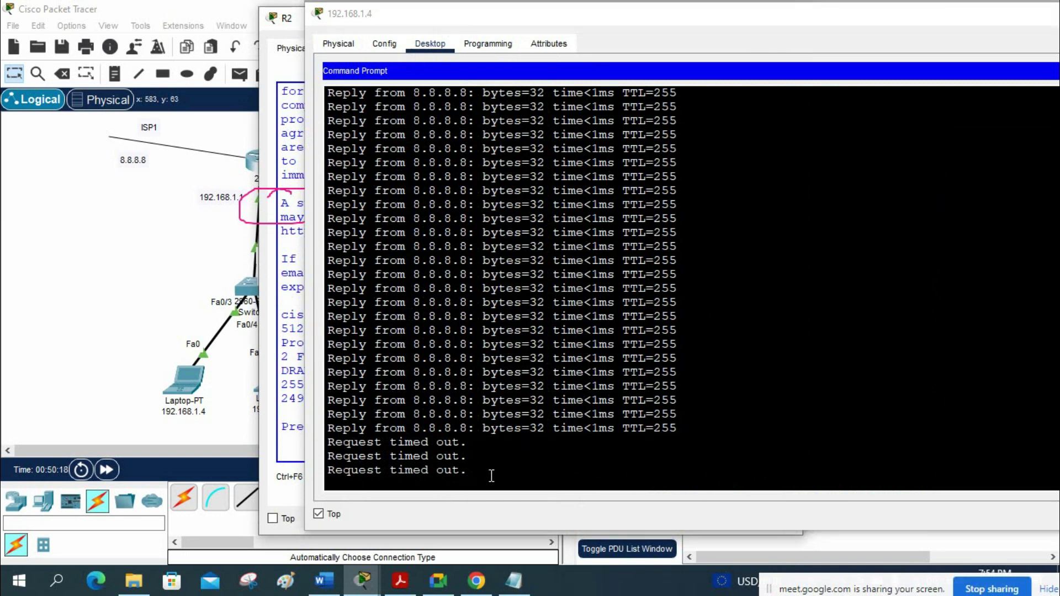
pyautogui.moveTo(473, 454); pyautogui.dragTo(389, 427)
pyautogui.moveTo(472, 427); pyautogui.dragTo(457, 387)
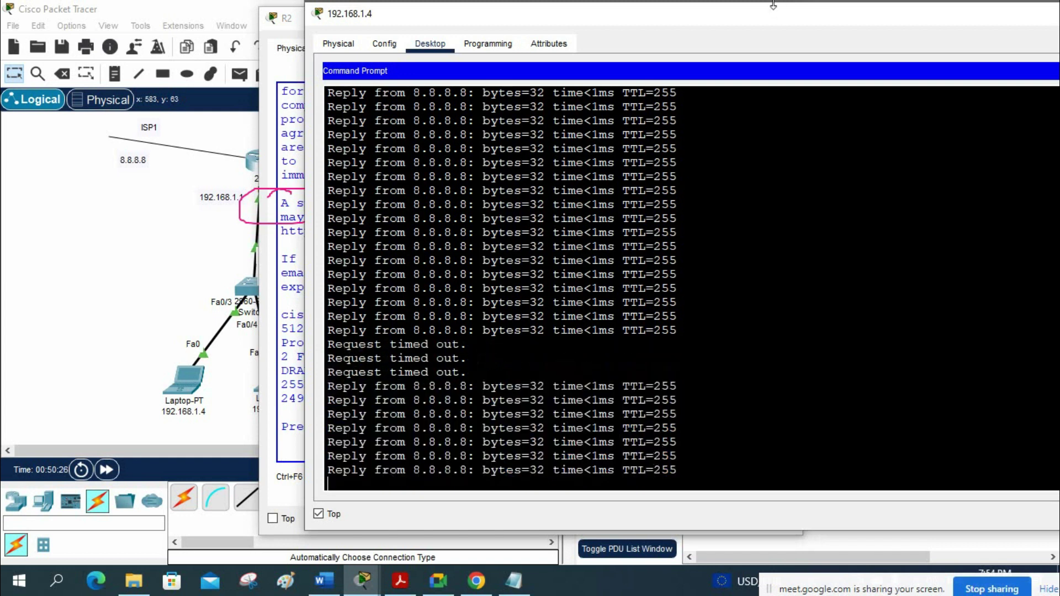
# Put R2's window away and open router R1's command line in a widened window at a fresh prompt
pyautogui.moveTo(770, 16); pyautogui.dragTo(970, 132)
pyautogui.click(794, 18)
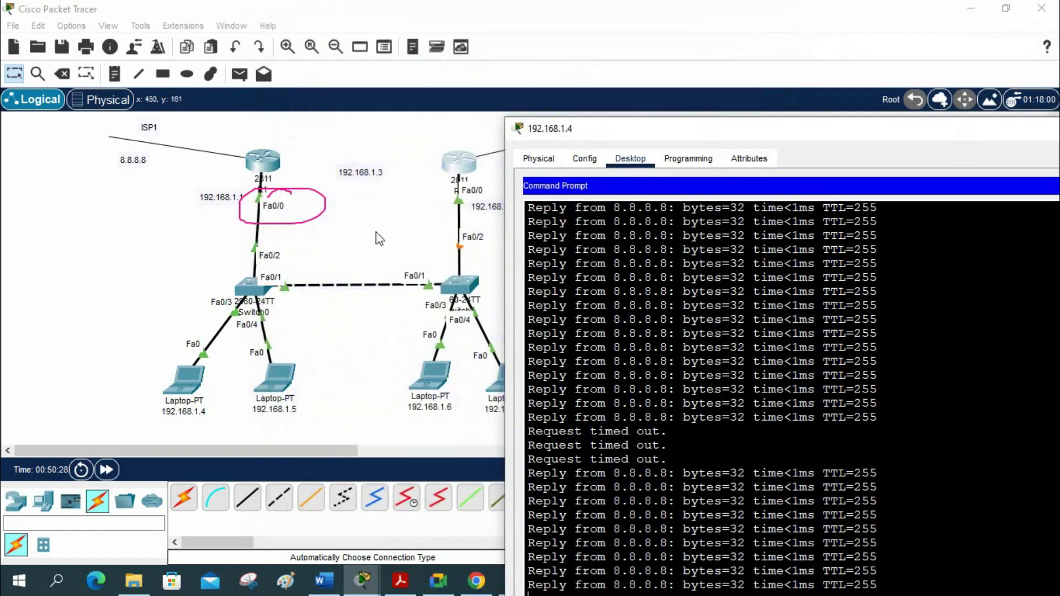
pyautogui.click(262, 160)
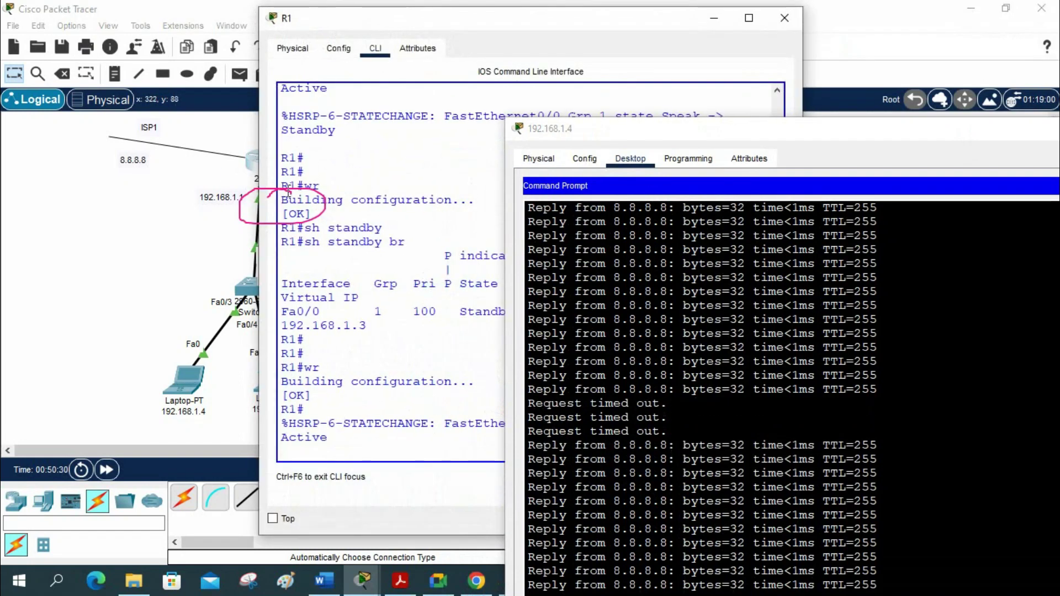
pyautogui.moveTo(259, 180); pyautogui.dragTo(7, 231)
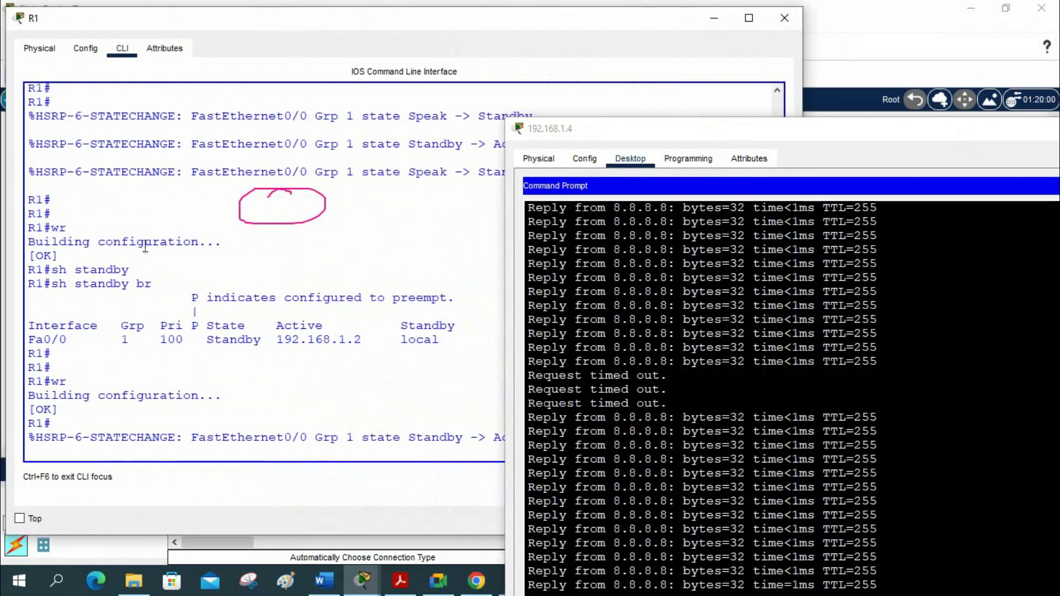
pyautogui.press('Return')
pyautogui.press('Return')
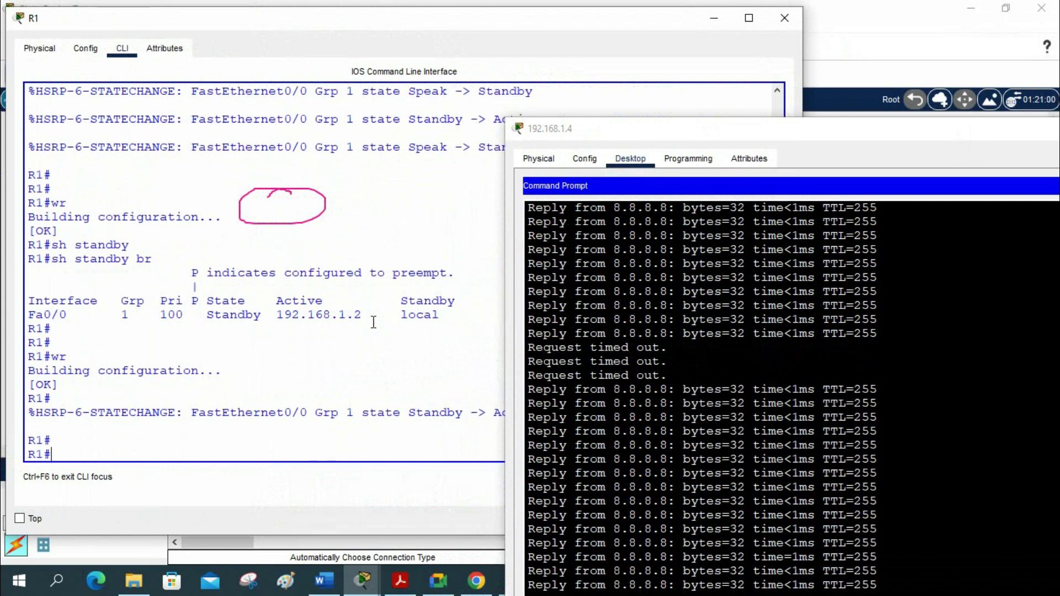
# Put the laptop's ping window away and examine the latest HSRP state-change message on R1
pyautogui.moveTo(994, 128); pyautogui.dragTo(761, 147)
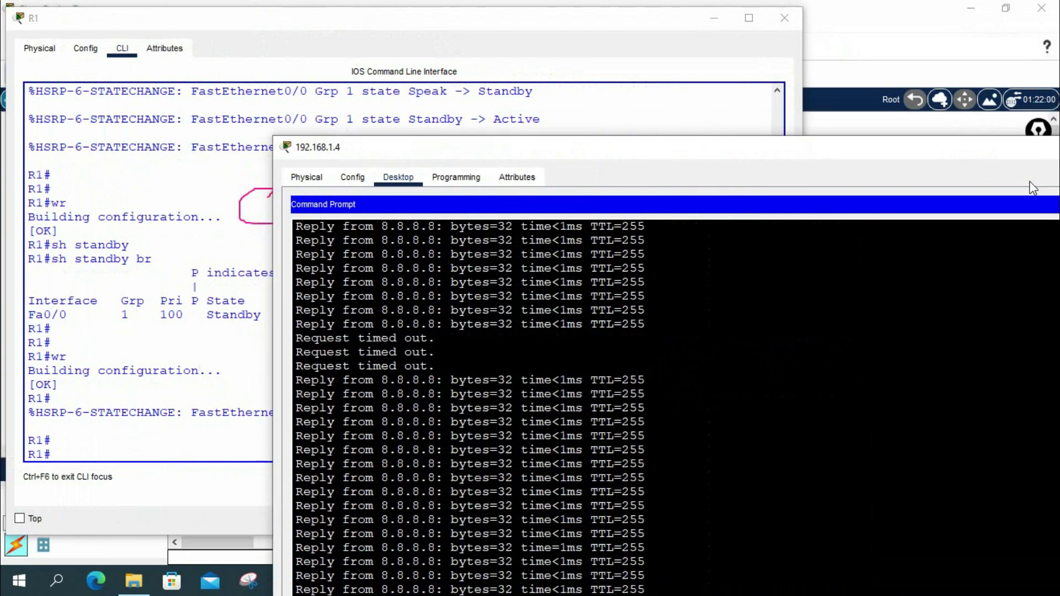
pyautogui.moveTo(1017, 154); pyautogui.dragTo(919, 162)
pyautogui.click(962, 157)
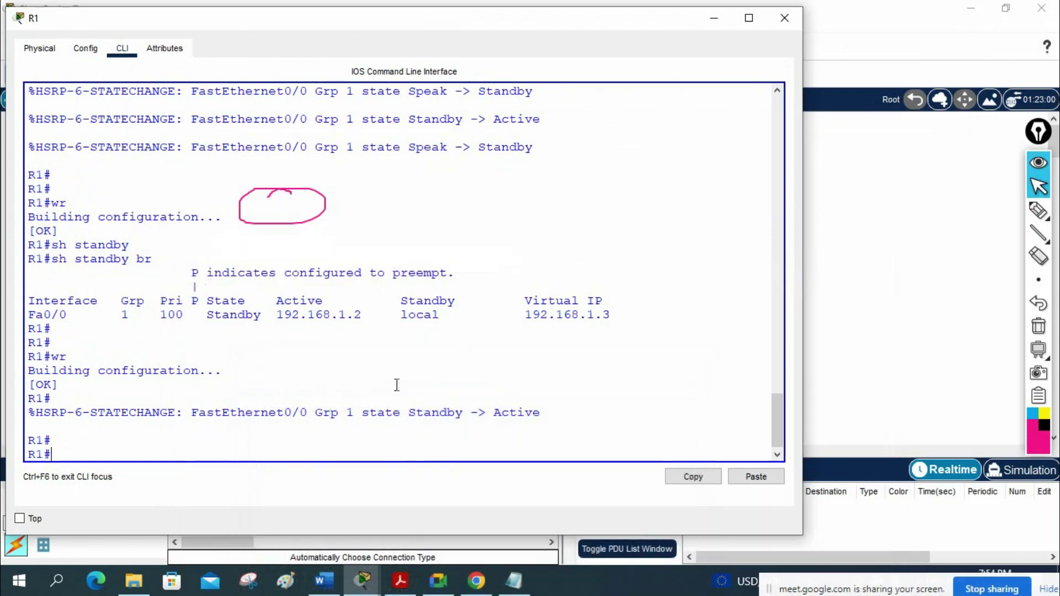
pyautogui.moveTo(389, 413); pyautogui.dragTo(480, 413)
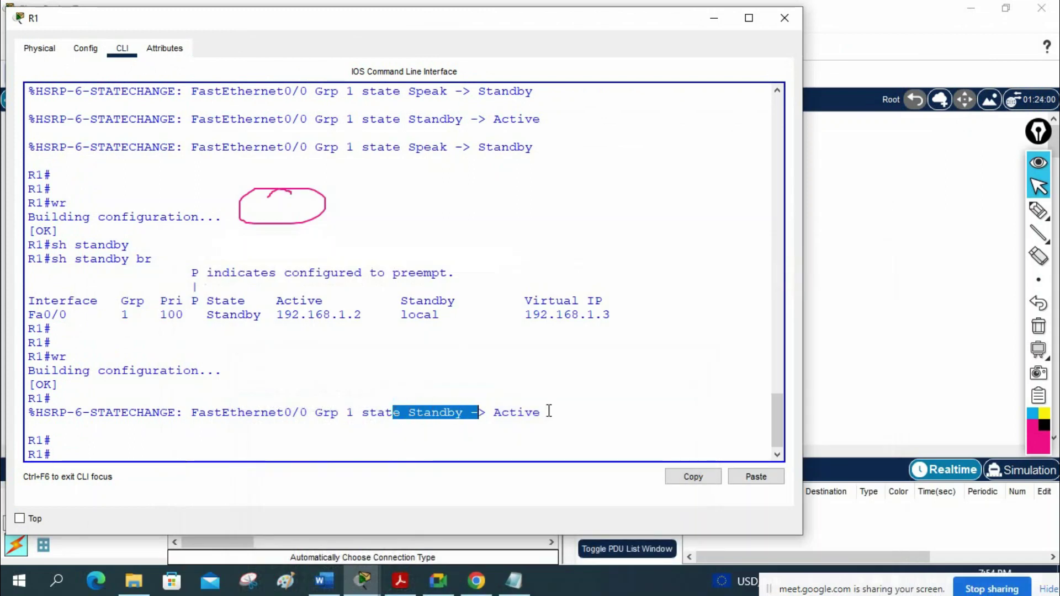
pyautogui.moveTo(549, 413); pyautogui.dragTo(484, 411)
pyautogui.click(515, 346)
# Display R1's HSRP summary again with sh standby br and examine its active, standby and virtual IP entries
pyautogui.press('Up')
pyautogui.press('Up')
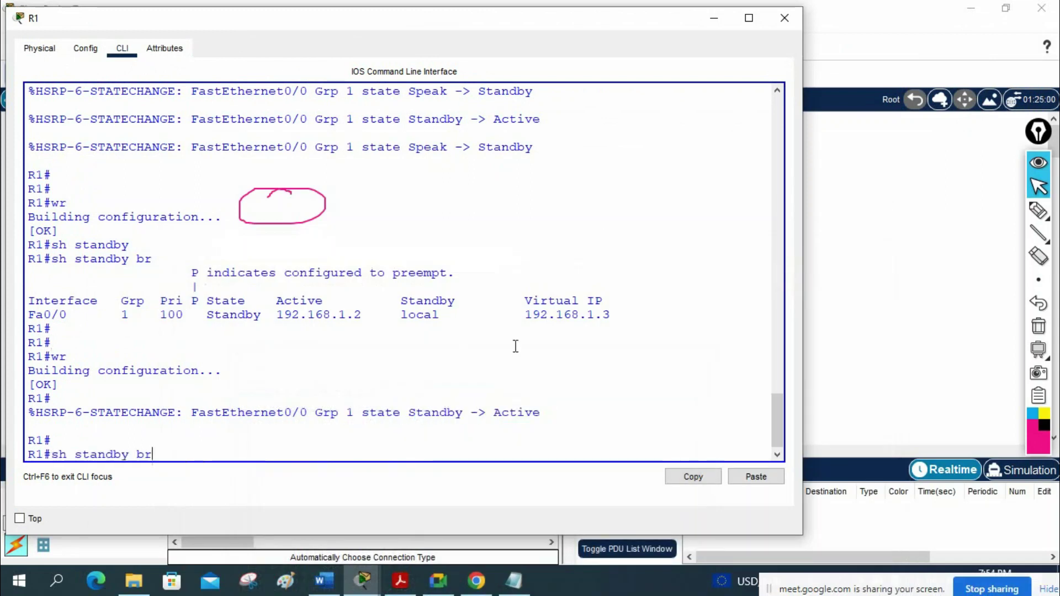
pyautogui.press('Return')
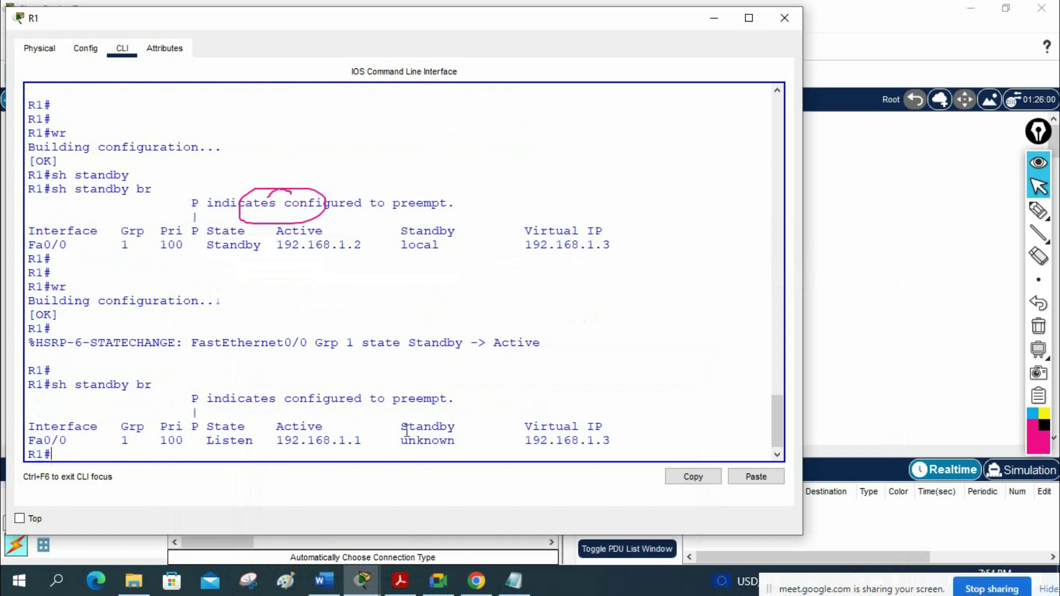
pyautogui.moveTo(363, 436); pyautogui.dragTo(275, 428)
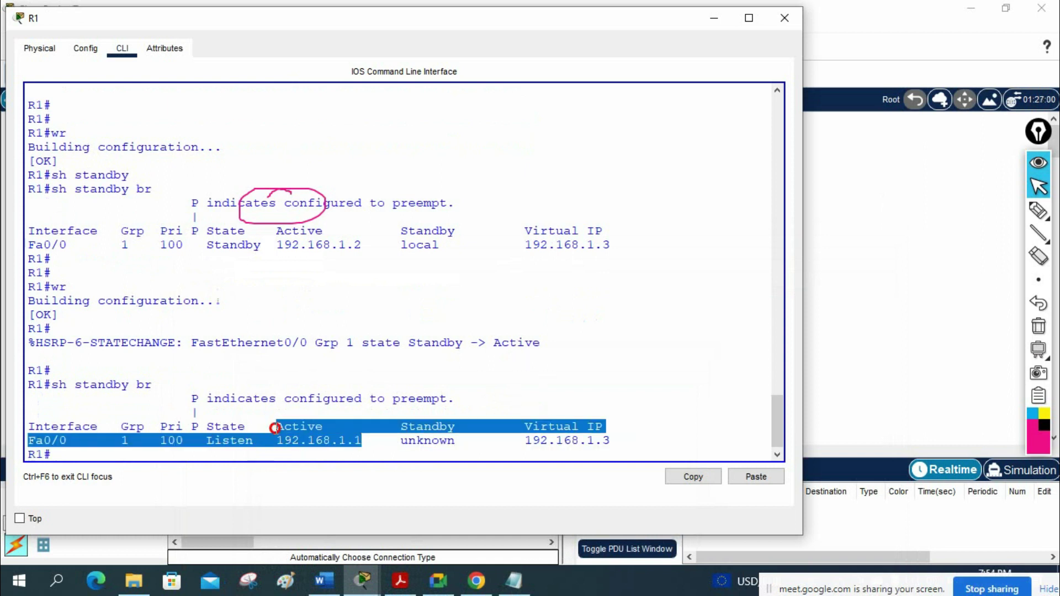
pyautogui.moveTo(460, 433); pyautogui.dragTo(409, 427)
pyautogui.moveTo(605, 426); pyautogui.dragTo(563, 434)
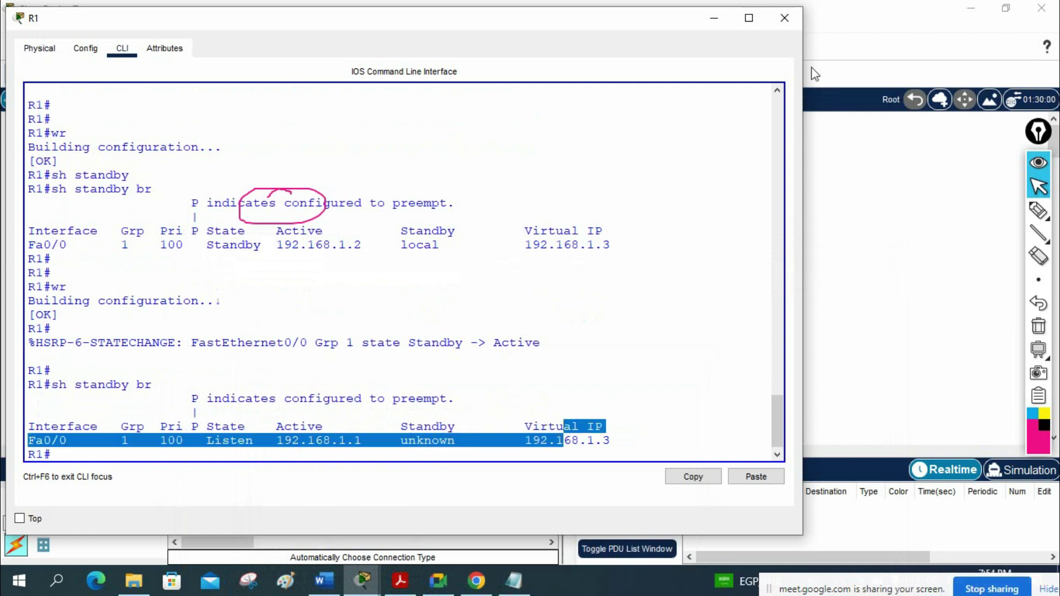
# Close R1's window and open router R2's command line in a widened window to check its HSRP state-change message
pyautogui.click(784, 18)
pyautogui.click(469, 174)
pyautogui.click(711, 401)
pyautogui.moveTo(799, 346); pyautogui.dragTo(967, 346)
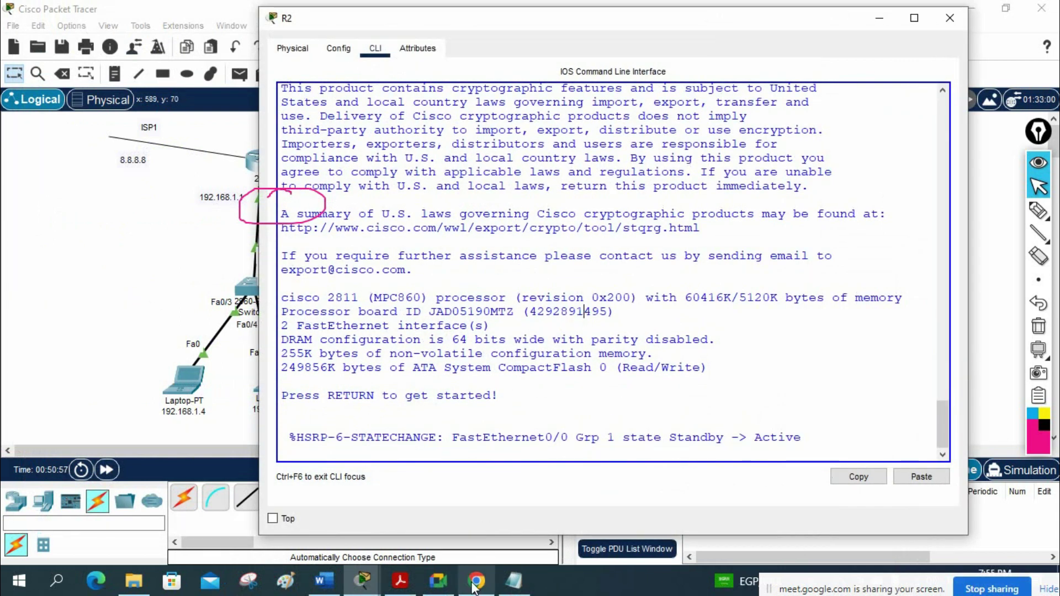
# Bring up the Notepad configuration to review R2's standby 1 preempt line and close R2's window
pyautogui.click(513, 581)
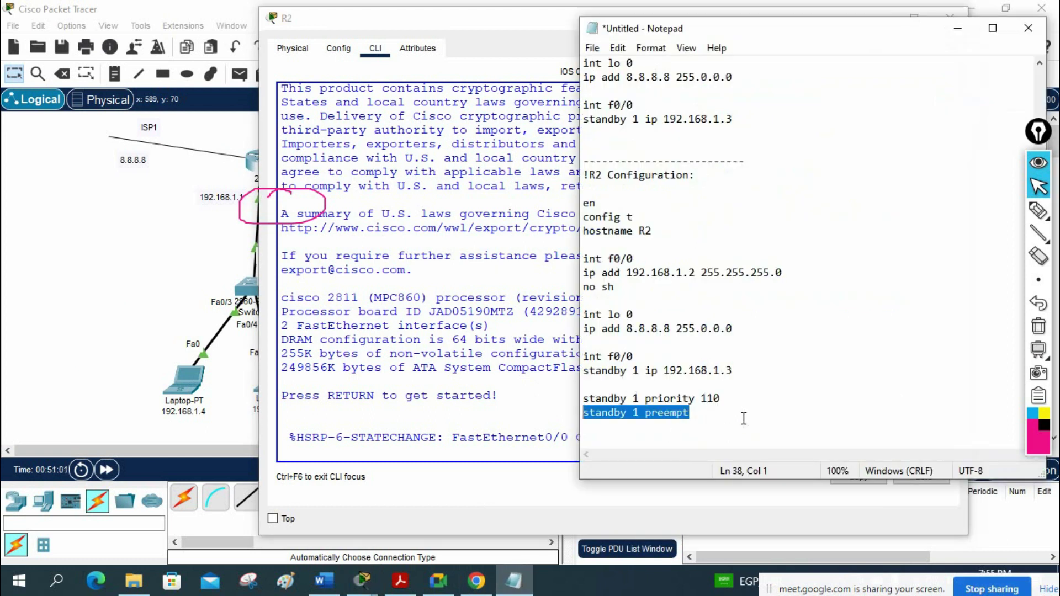
pyautogui.click(468, 36)
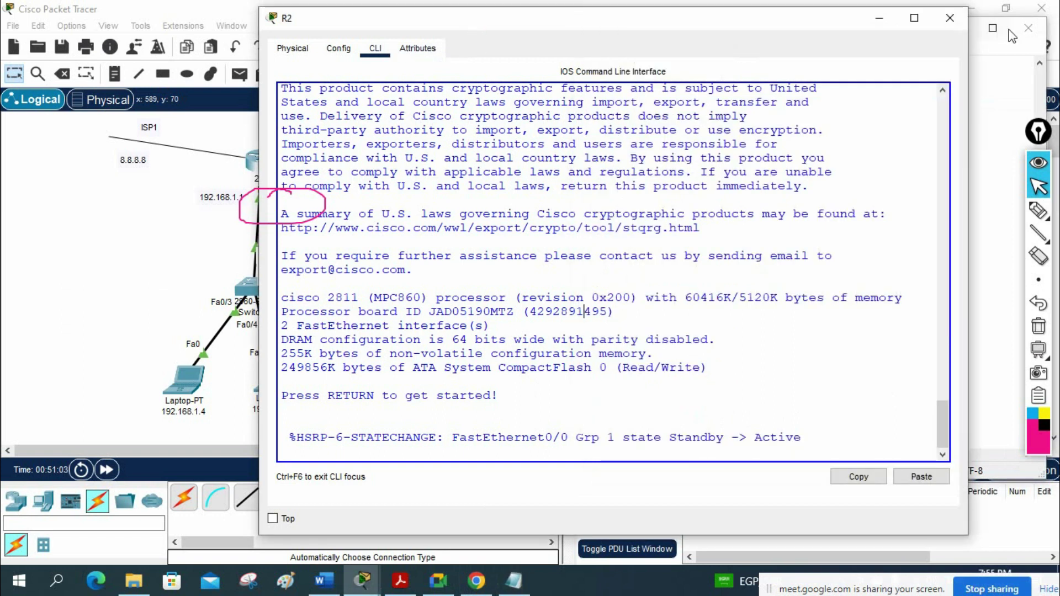
pyautogui.click(950, 18)
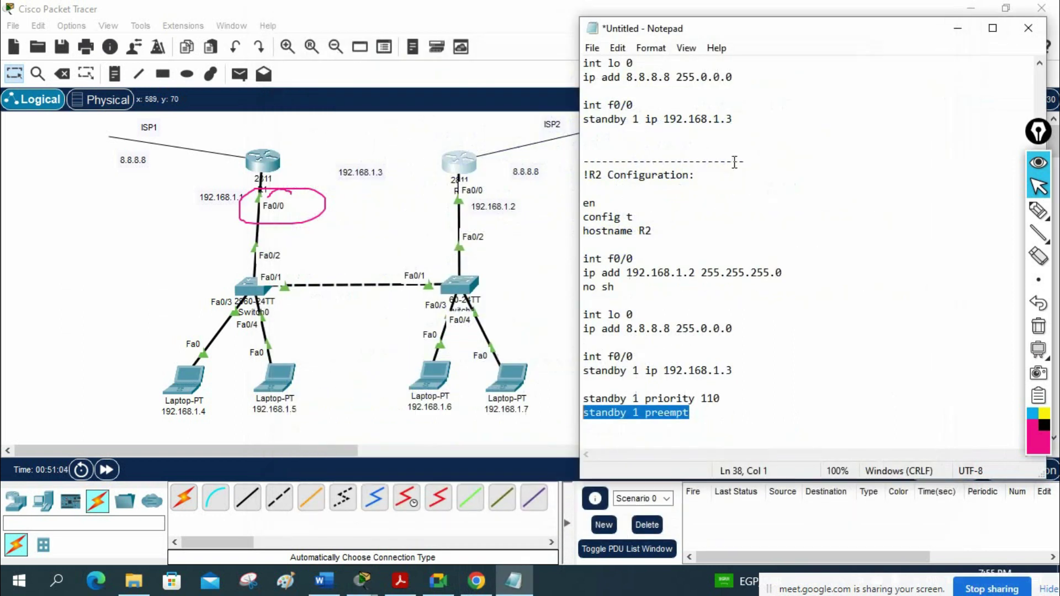
# Put Notepad away, handwrite "1 year" and "Failover Test" beside the topology, mark router R1, and clear the annotations
pyautogui.click(957, 28)
pyautogui.click(1038, 211)
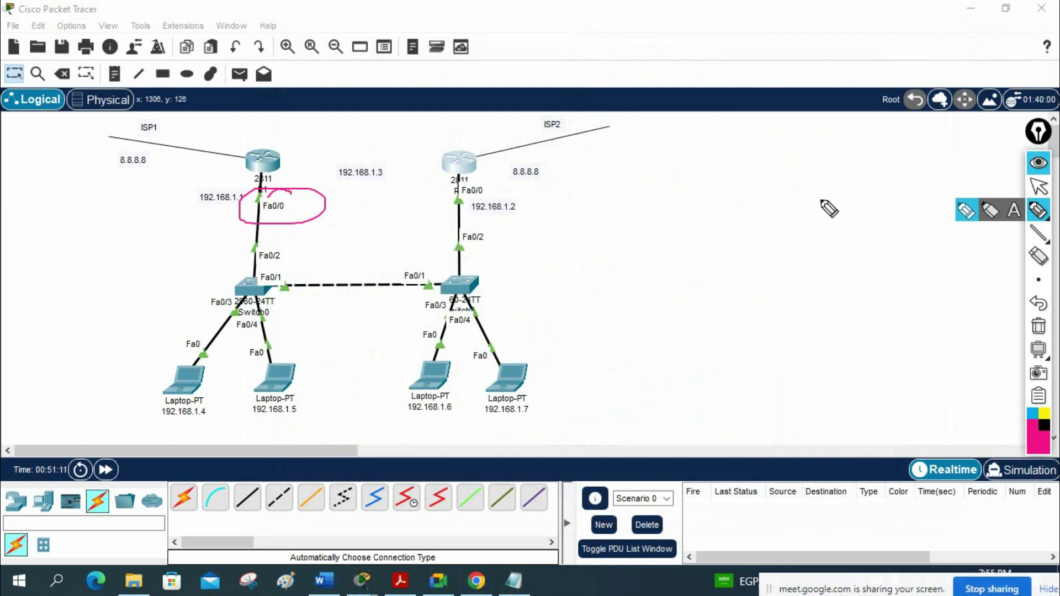
pyautogui.moveTo(815, 202)
pyautogui.mouseDown()
pyautogui.moveTo(825, 197)
pyautogui.moveTo(810, 225)
pyautogui.moveTo(859, 199)
pyautogui.moveTo(840, 200)
pyautogui.moveTo(877, 201)
pyautogui.moveTo(933, 179)
pyautogui.moveTo(944, 191)
pyautogui.mouseUp()
pyautogui.moveTo(882, 241)
pyautogui.mouseDown()
pyautogui.moveTo(887, 225)
pyautogui.moveTo(901, 237)
pyautogui.moveTo(945, 217)
pyautogui.mouseUp()
pyautogui.moveTo(608, 230)
pyautogui.mouseDown()
pyautogui.moveTo(619, 254)
pyautogui.moveTo(638, 238)
pyautogui.moveTo(639, 255)
pyautogui.moveTo(651, 234)
pyautogui.moveTo(707, 224)
pyautogui.mouseUp()
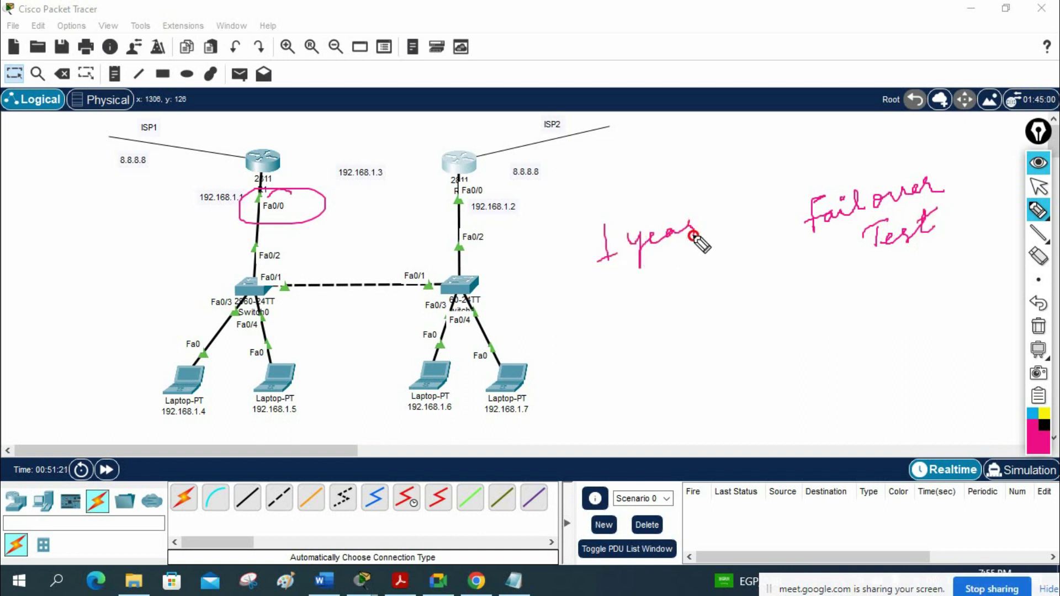
pyautogui.moveTo(332, 122)
pyautogui.mouseDown()
pyautogui.moveTo(282, 150)
pyautogui.moveTo(245, 140)
pyautogui.moveTo(278, 181)
pyautogui.moveTo(257, 145)
pyautogui.moveTo(292, 165)
pyautogui.mouseUp()
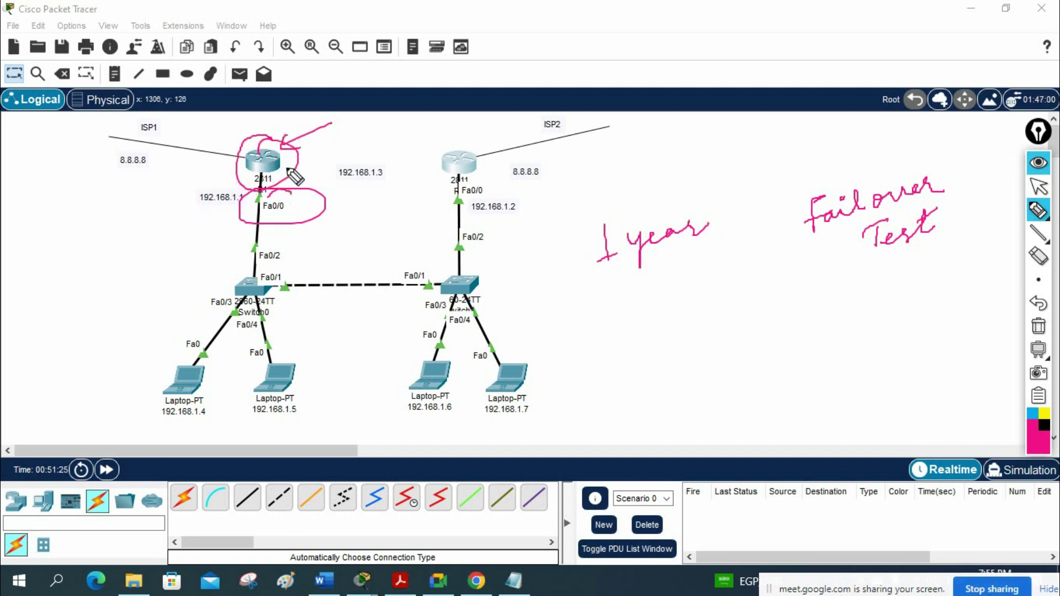
pyautogui.click(1038, 326)
# Mark router R2 with arrows, trace the path from laptop 192.168.1.4 through both switches to it, and clear the annotations
pyautogui.moveTo(465, 114)
pyautogui.mouseDown()
pyautogui.moveTo(465, 143)
pyautogui.moveTo(474, 134)
pyautogui.mouseUp()
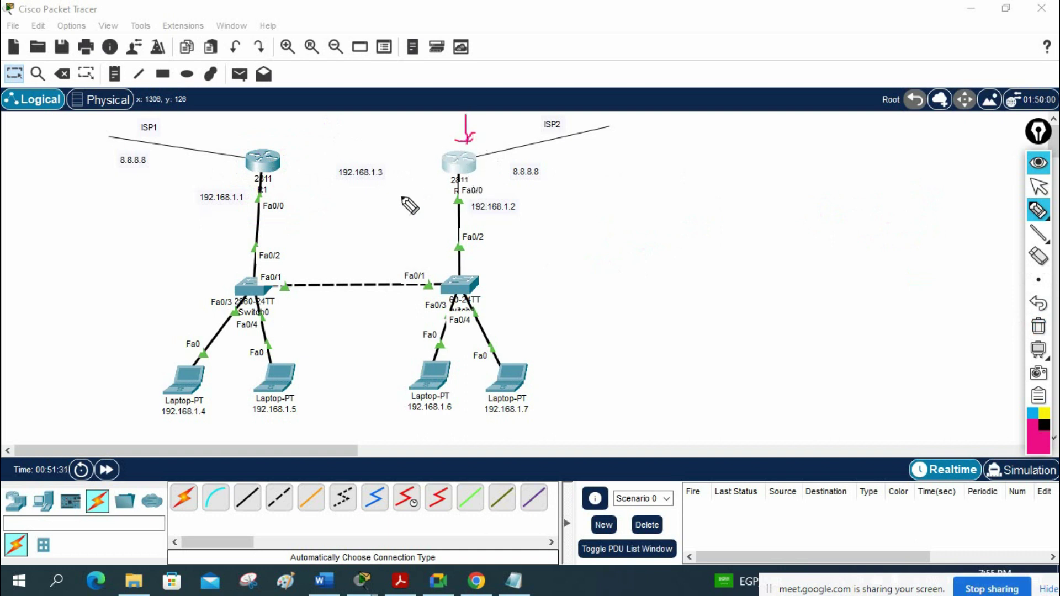
pyautogui.click(176, 390)
pyautogui.moveTo(175, 391)
pyautogui.mouseDown()
pyautogui.moveTo(229, 312)
pyautogui.moveTo(257, 293)
pyautogui.moveTo(454, 281)
pyautogui.moveTo(468, 142)
pyautogui.mouseUp()
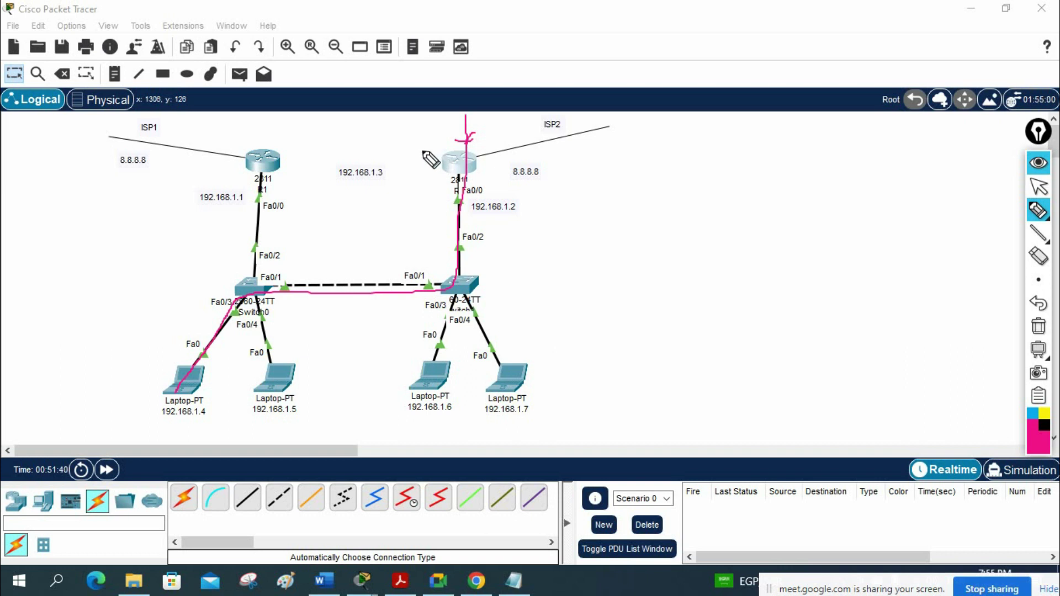
pyautogui.moveTo(420, 131); pyautogui.dragTo(443, 152)
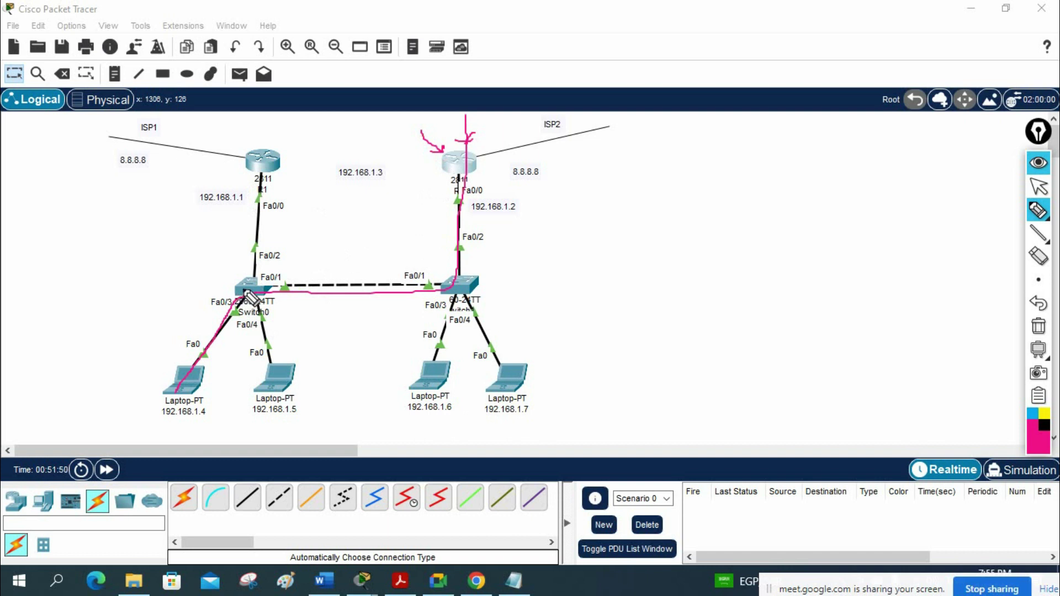
pyautogui.click(1037, 327)
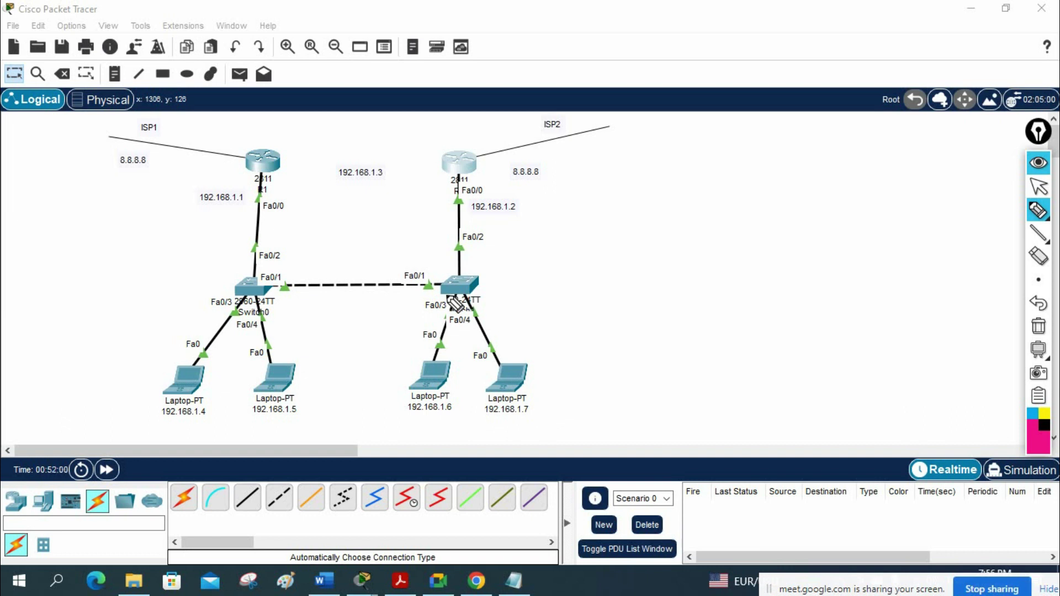
# Handwrite "Fail over" beside the topology, and circle and underline the ISP1 and ISP2 connections
pyautogui.moveTo(607, 249)
pyautogui.mouseDown()
pyautogui.moveTo(593, 304)
pyautogui.moveTo(578, 303)
pyautogui.moveTo(667, 275)
pyautogui.moveTo(675, 257)
pyautogui.moveTo(644, 255)
pyautogui.moveTo(714, 257)
pyautogui.moveTo(734, 238)
pyautogui.moveTo(784, 247)
pyautogui.mouseUp()
pyautogui.click(644, 255)
pyautogui.moveTo(178, 123)
pyautogui.mouseDown()
pyautogui.moveTo(88, 161)
pyautogui.moveTo(158, 129)
pyautogui.mouseUp()
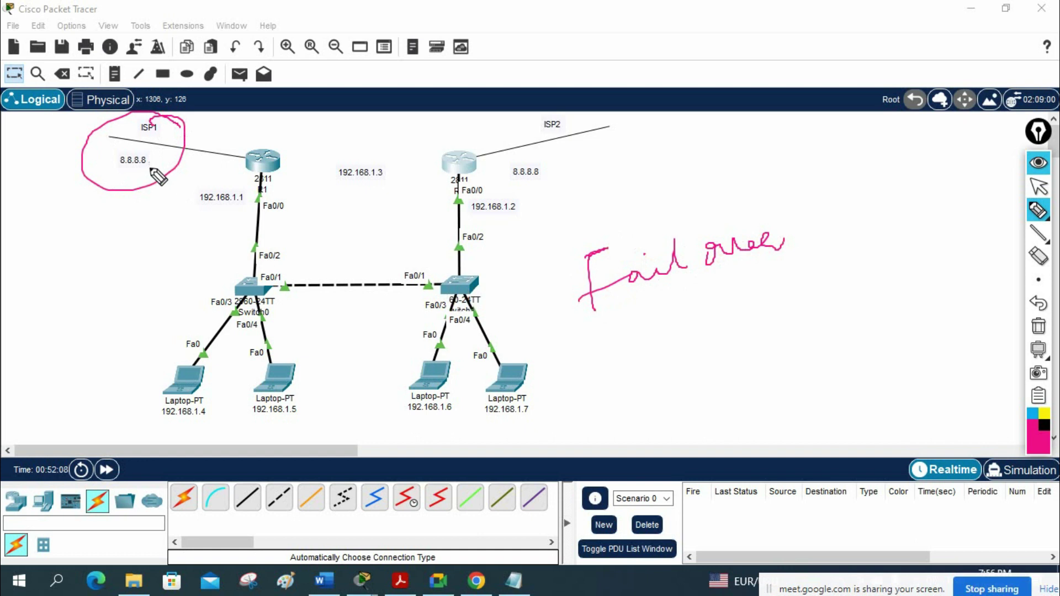
pyautogui.moveTo(577, 113)
pyautogui.mouseDown()
pyautogui.moveTo(552, 105)
pyautogui.moveTo(523, 165)
pyautogui.moveTo(575, 112)
pyautogui.mouseUp()
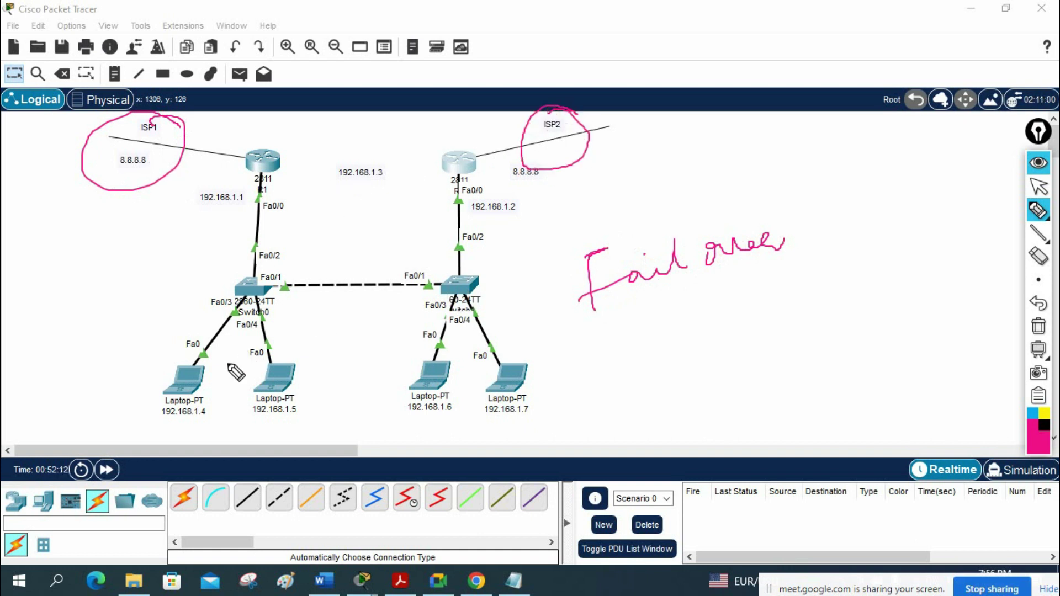
pyautogui.click(545, 135)
pyautogui.moveTo(545, 135); pyautogui.dragTo(568, 138)
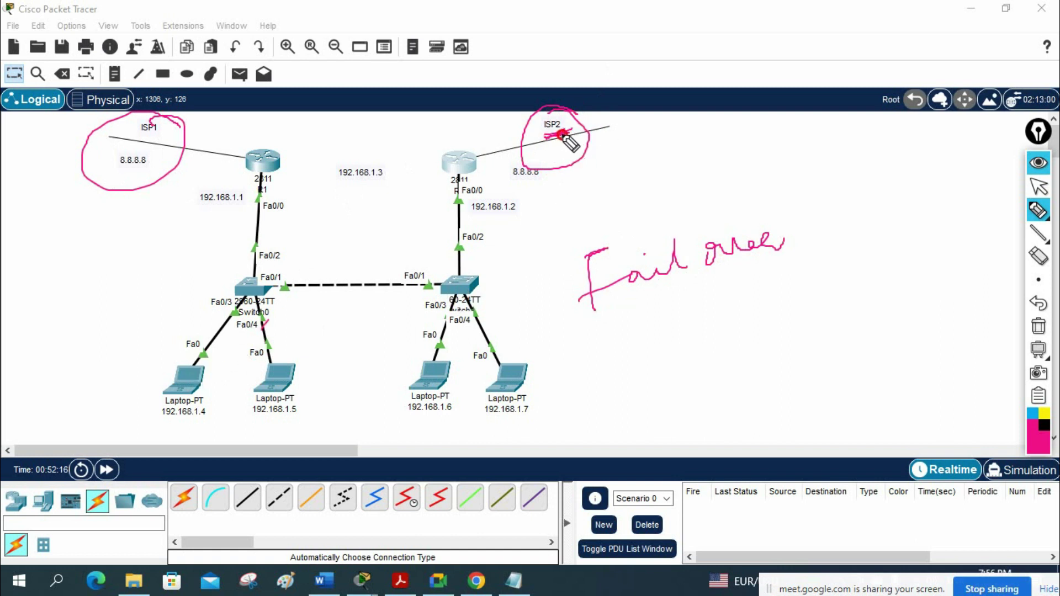
pyautogui.moveTo(138, 173); pyautogui.dragTo(161, 169)
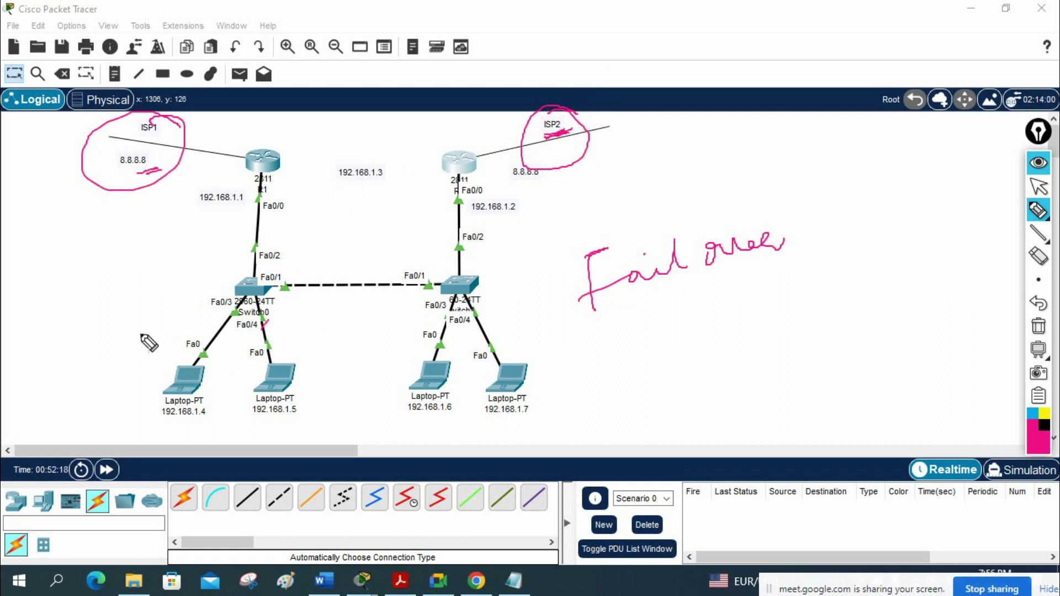
# Trace the traffic paths from all four laptops through the switches and router R2 towards ISP2
pyautogui.moveTo(184, 382)
pyautogui.mouseDown()
pyautogui.moveTo(223, 312)
pyautogui.moveTo(460, 254)
pyautogui.moveTo(494, 155)
pyautogui.mouseUp()
pyautogui.moveTo(280, 377)
pyautogui.mouseDown()
pyautogui.moveTo(262, 295)
pyautogui.moveTo(405, 285)
pyautogui.moveTo(529, 168)
pyautogui.mouseUp()
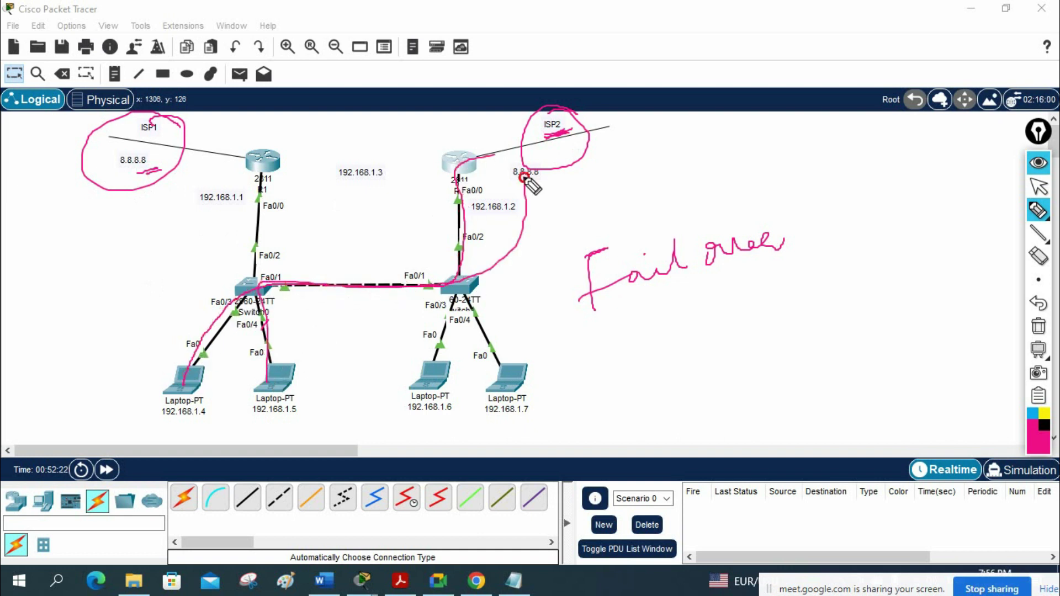
pyautogui.moveTo(428, 356); pyautogui.dragTo(468, 283)
pyautogui.moveTo(514, 367)
pyautogui.mouseDown()
pyautogui.moveTo(457, 233)
pyautogui.moveTo(525, 159)
pyautogui.mouseUp()
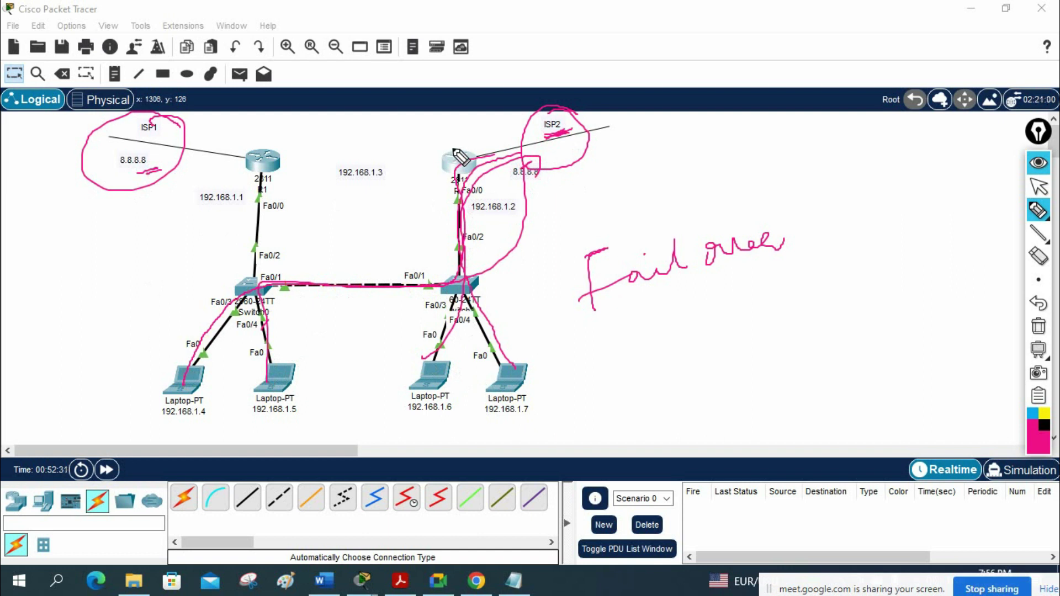
# Cross out and circle router R2, and trace the backup path from laptop 192.168.1.4 through R1 to ISP1
pyautogui.moveTo(415, 142); pyautogui.dragTo(511, 182)
pyautogui.moveTo(473, 126); pyautogui.dragTo(452, 203)
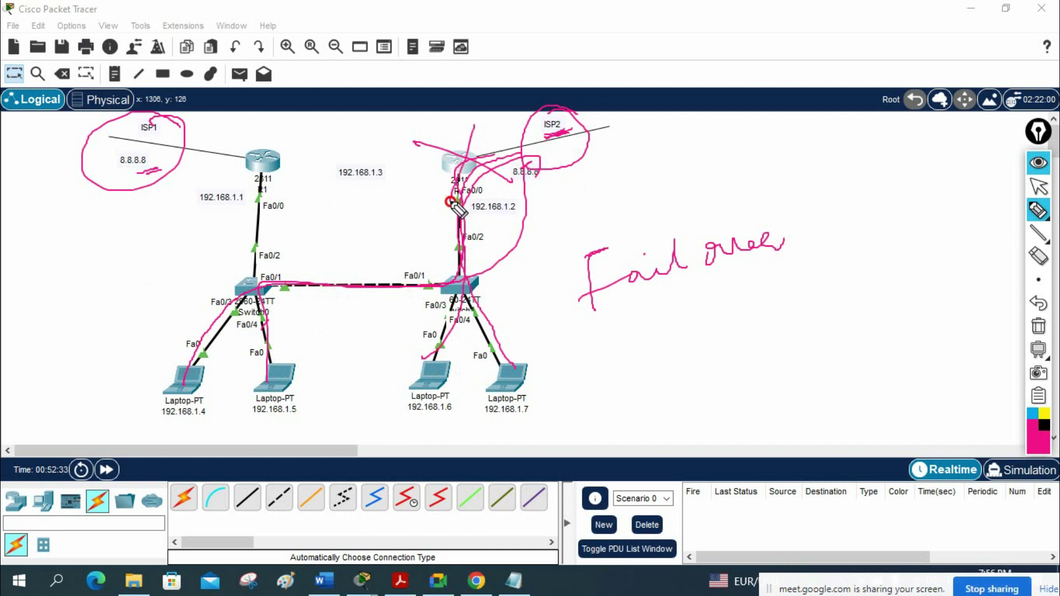
pyautogui.moveTo(466, 122); pyautogui.dragTo(457, 190)
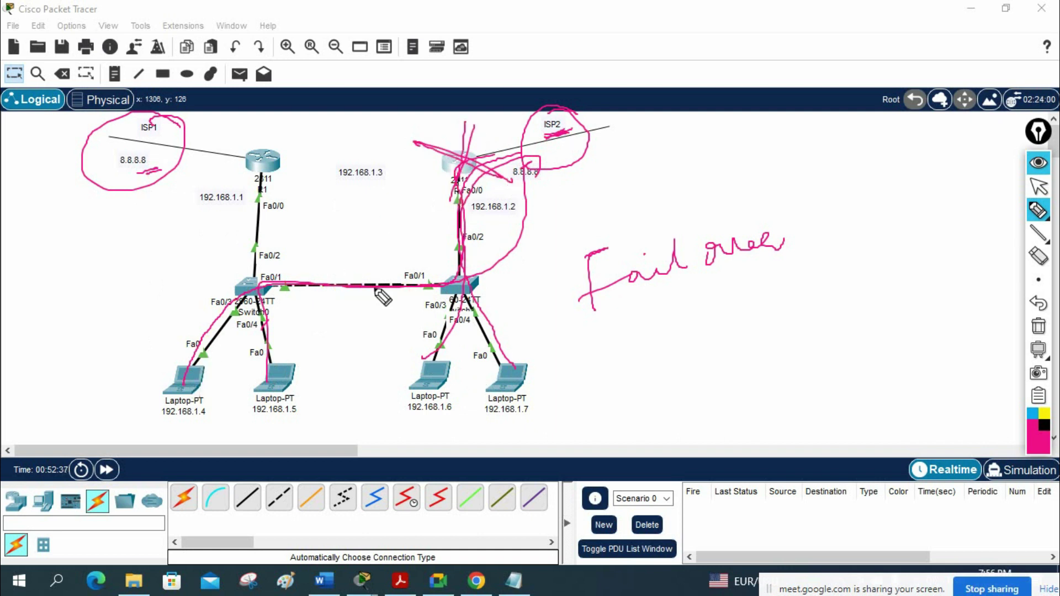
pyautogui.moveTo(188, 389)
pyautogui.mouseDown()
pyautogui.moveTo(254, 282)
pyautogui.moveTo(267, 164)
pyautogui.moveTo(123, 131)
pyautogui.moveTo(263, 160)
pyautogui.moveTo(263, 234)
pyautogui.moveTo(198, 374)
pyautogui.mouseUp()
pyautogui.moveTo(490, 134)
pyautogui.mouseDown()
pyautogui.moveTo(421, 138)
pyautogui.moveTo(453, 200)
pyautogui.moveTo(503, 140)
pyautogui.moveTo(464, 133)
pyautogui.moveTo(463, 181)
pyautogui.mouseUp()
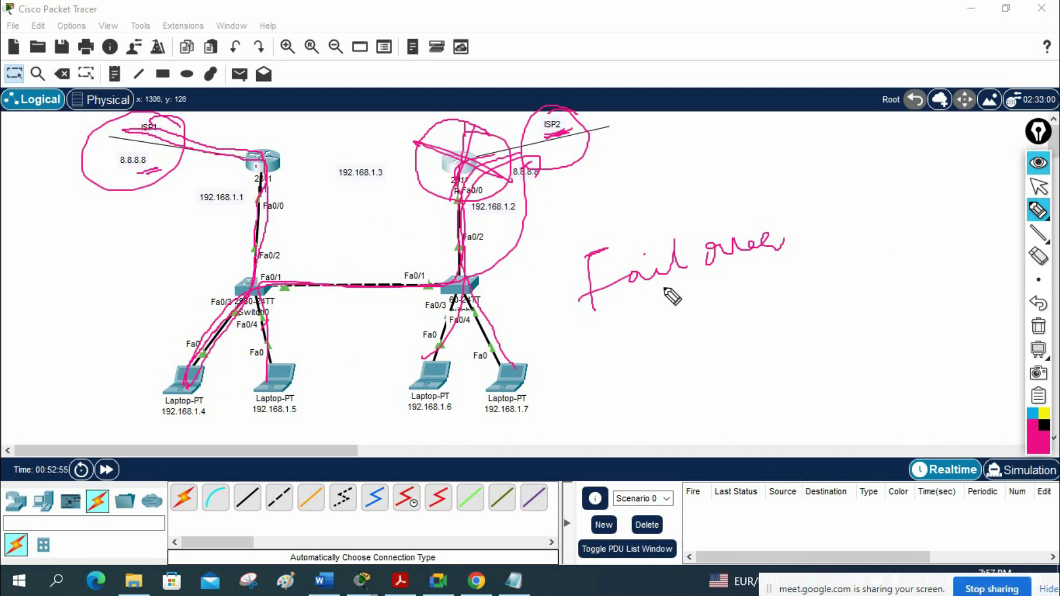
# Bring up the Notepad configuration and clear all pen annotations from the screen
pyautogui.click(1034, 189)
pyautogui.click(515, 579)
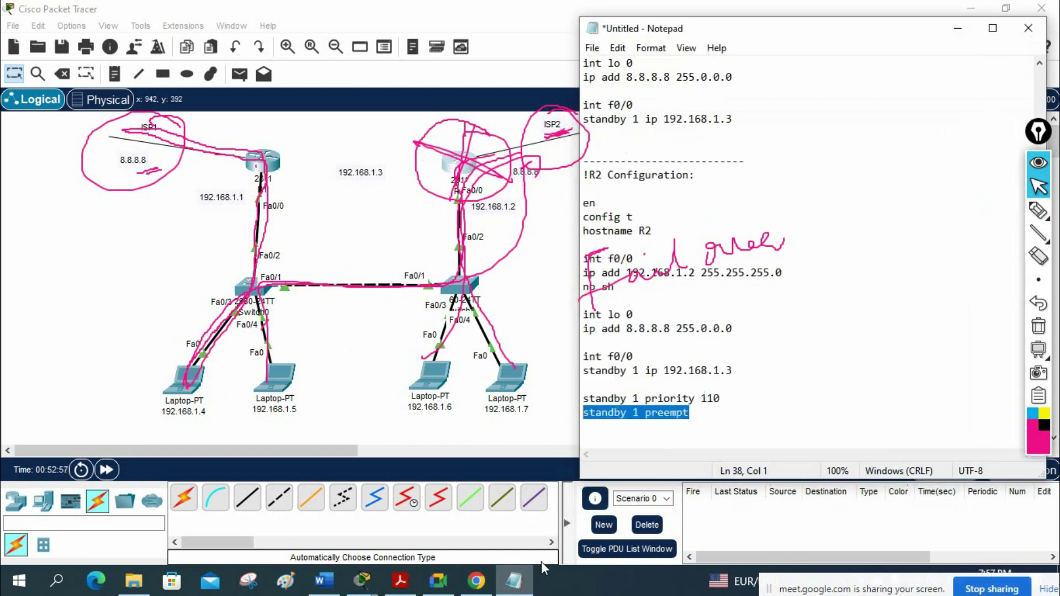
pyautogui.click(1038, 326)
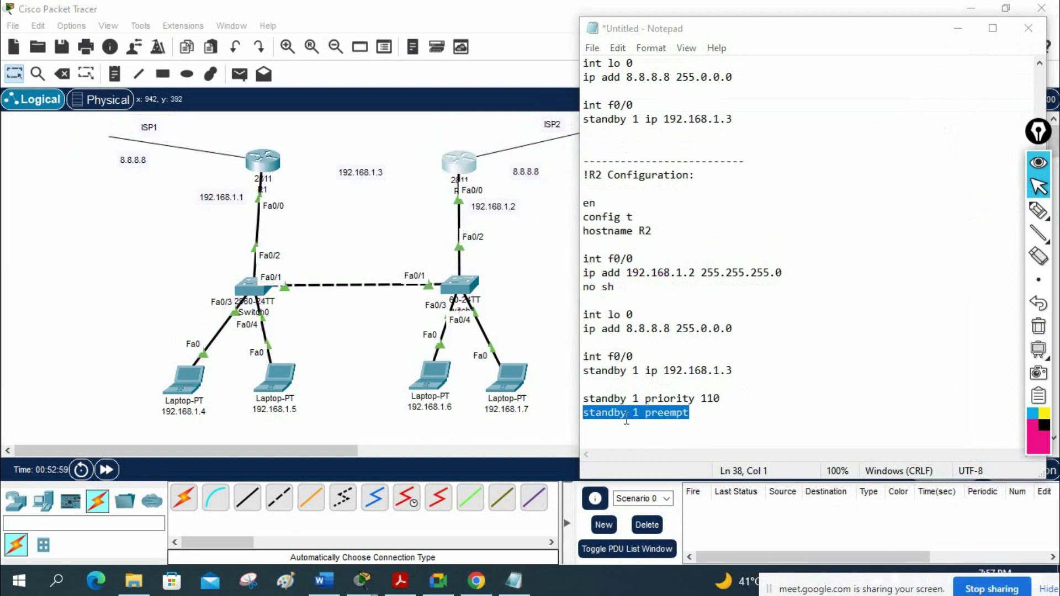
# Tick standby 1 priority 110, underline preempt in the Notepad configuration, mark router R2 and its address, and clear the annotations
pyautogui.click(1038, 211)
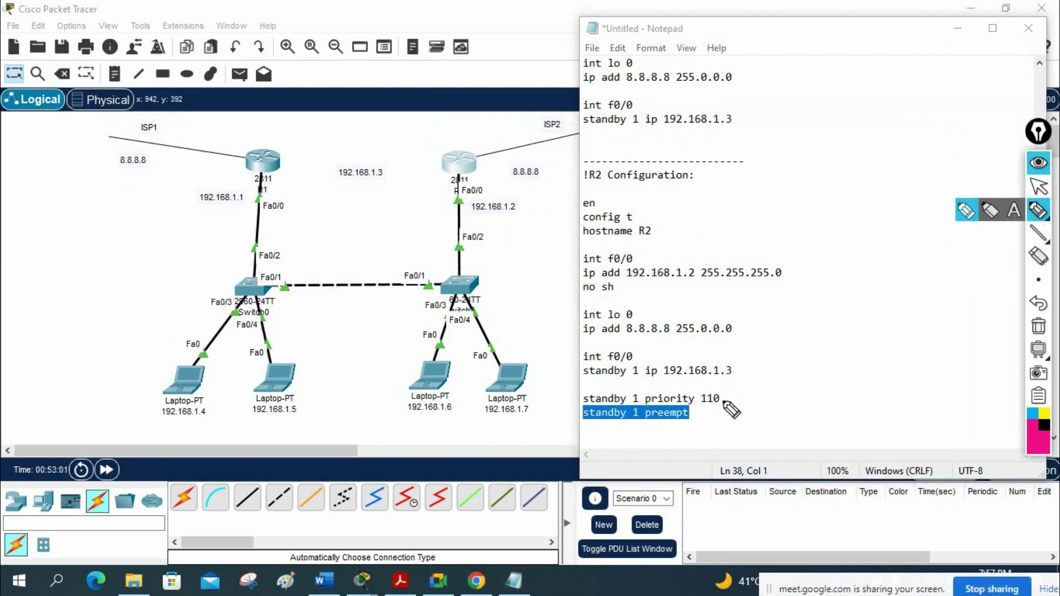
pyautogui.moveTo(723, 402); pyautogui.dragTo(746, 389)
pyautogui.moveTo(465, 117)
pyautogui.mouseDown()
pyautogui.moveTo(466, 140)
pyautogui.moveTo(482, 138)
pyautogui.mouseUp()
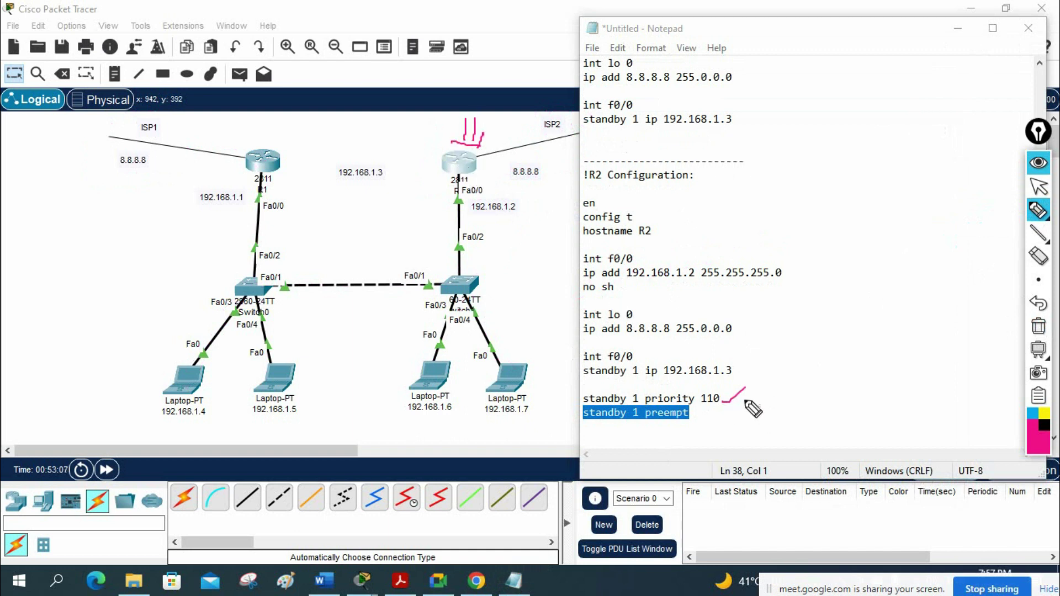
pyautogui.moveTo(644, 425); pyautogui.dragTo(687, 425)
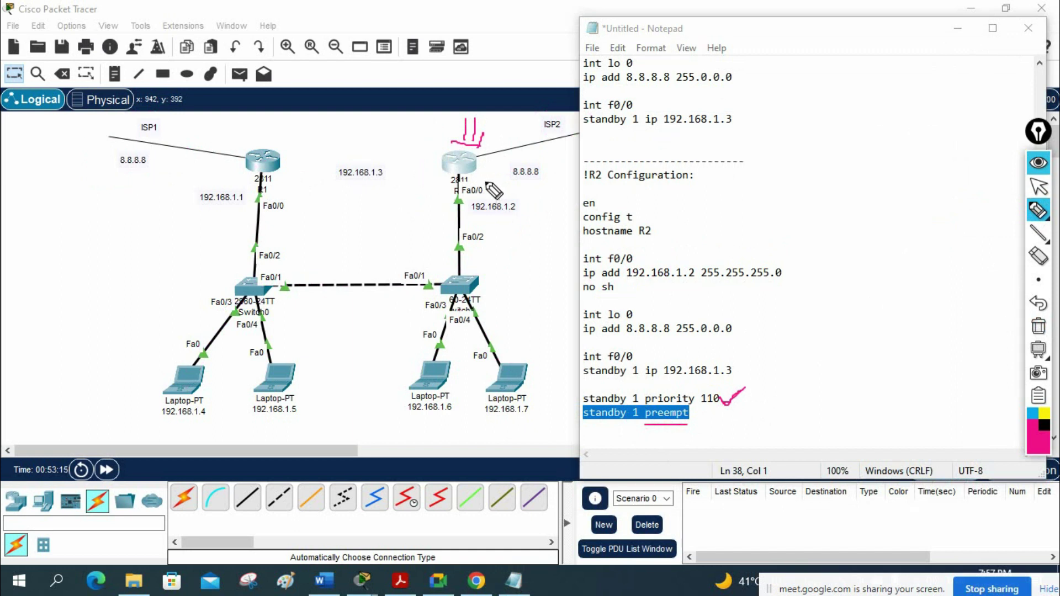
pyautogui.moveTo(467, 219); pyautogui.dragTo(511, 216)
pyautogui.moveTo(474, 228); pyautogui.dragTo(493, 225)
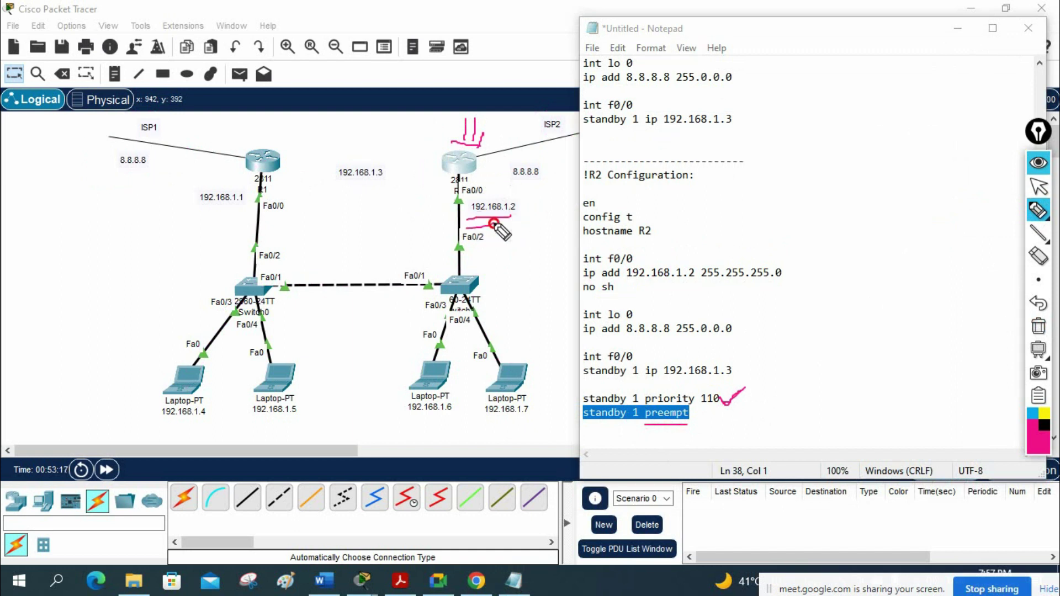
pyautogui.moveTo(497, 114)
pyautogui.mouseDown()
pyautogui.moveTo(422, 138)
pyautogui.moveTo(411, 199)
pyautogui.moveTo(485, 113)
pyautogui.moveTo(476, 122)
pyautogui.mouseUp()
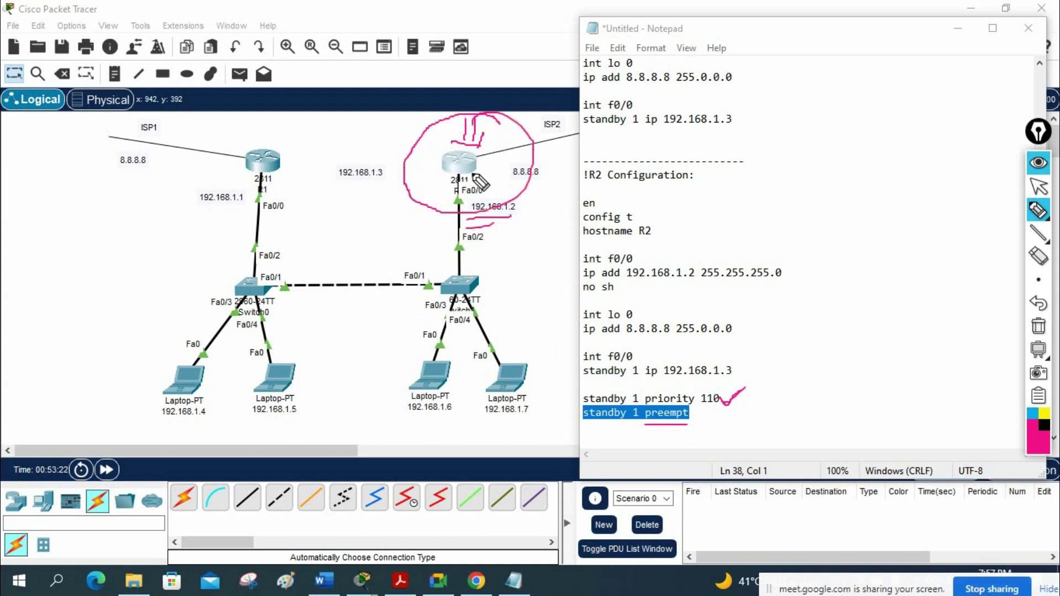
pyautogui.moveTo(509, 165)
pyautogui.mouseDown()
pyautogui.moveTo(482, 166)
pyautogui.moveTo(499, 174)
pyautogui.mouseUp()
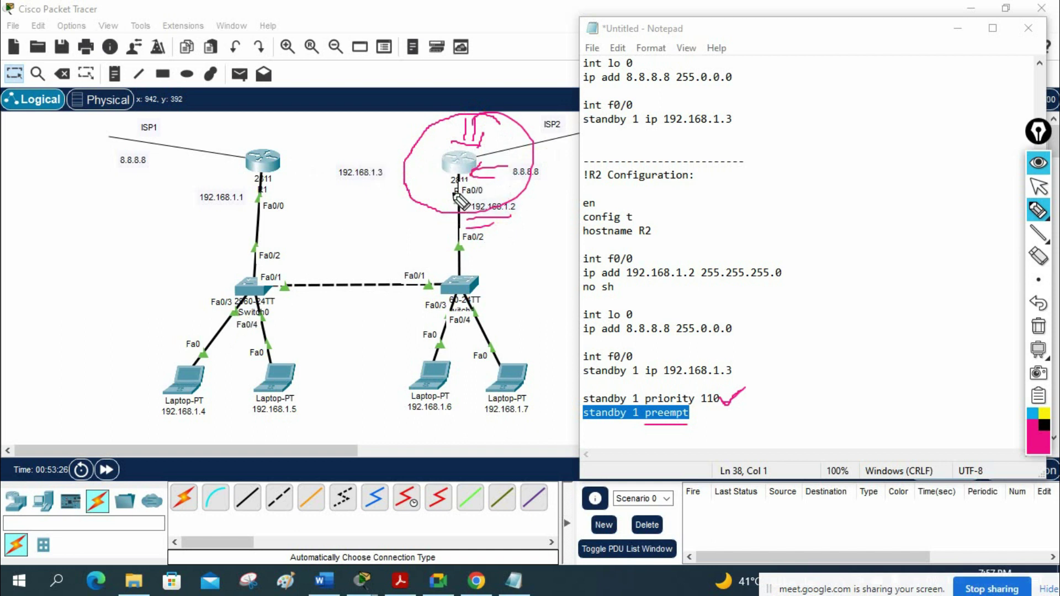
pyautogui.click(1038, 330)
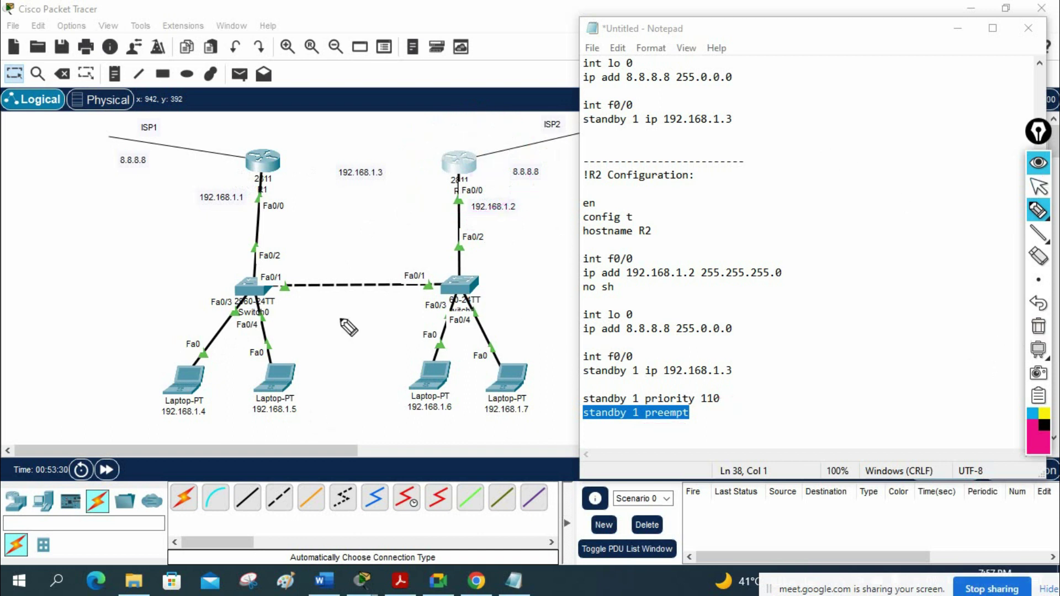
# Stop annotating, check the continuous ping to 8.8.8.8 on laptop 192.168.1.4, and put its window away
pyautogui.click(1038, 187)
pyautogui.click(584, 259)
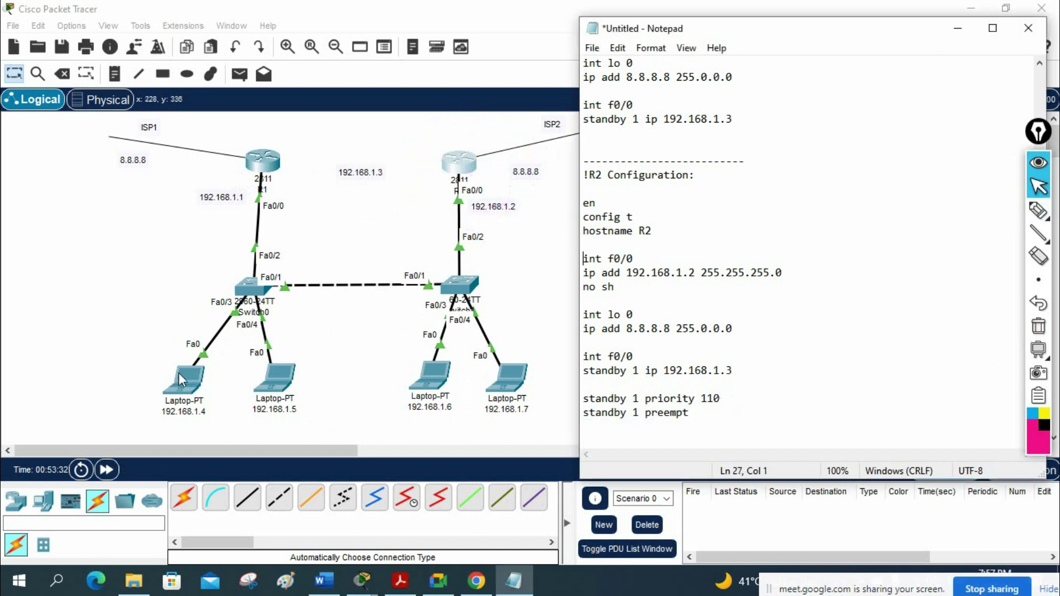
pyautogui.click(176, 381)
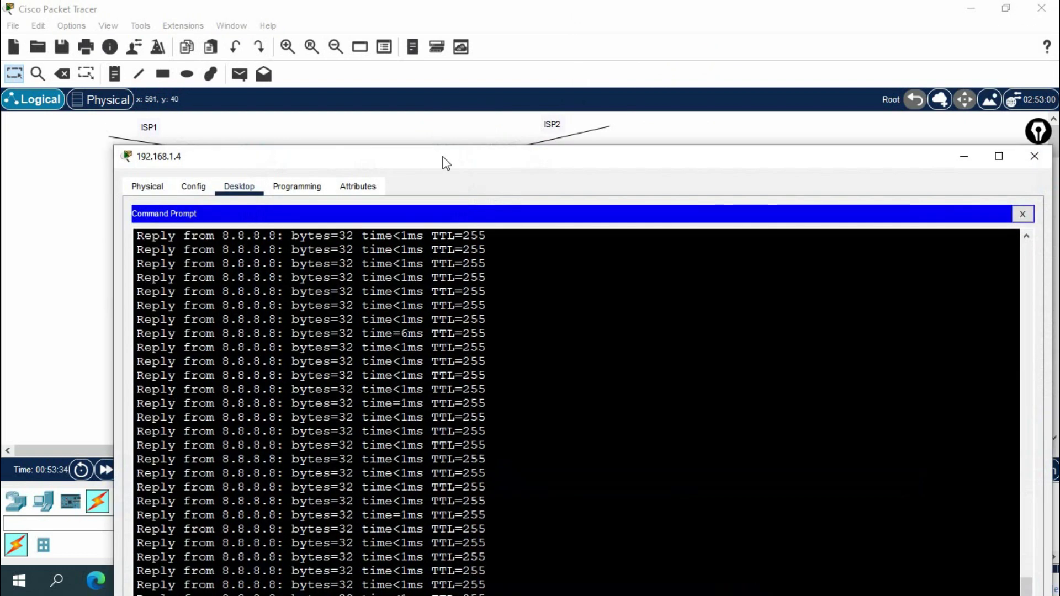
pyautogui.click(964, 156)
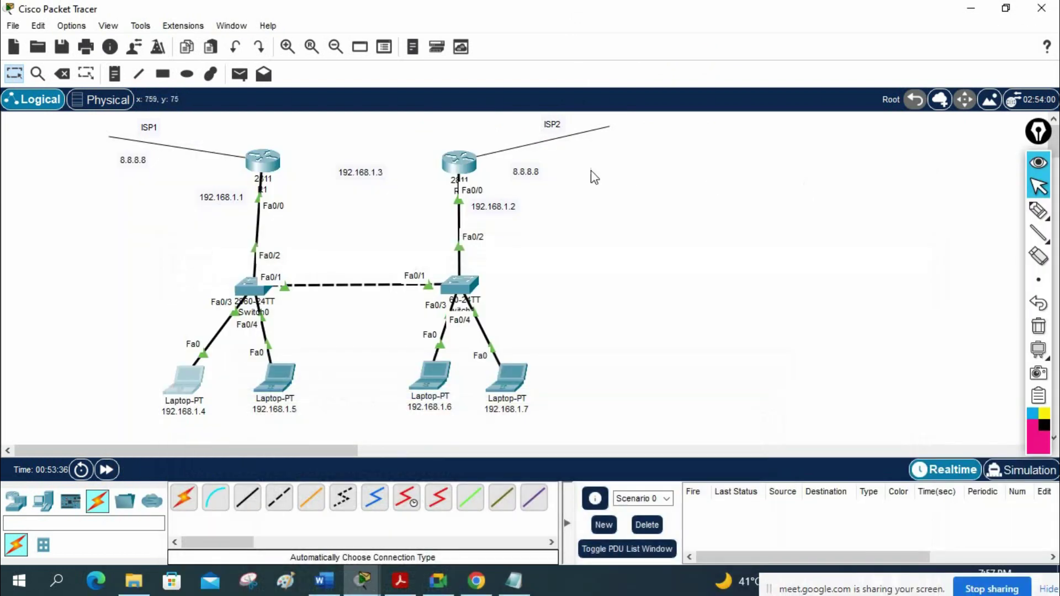
# Open router R2's command line and highlight the latest HSRP state-change message to examine it
pyautogui.click(459, 163)
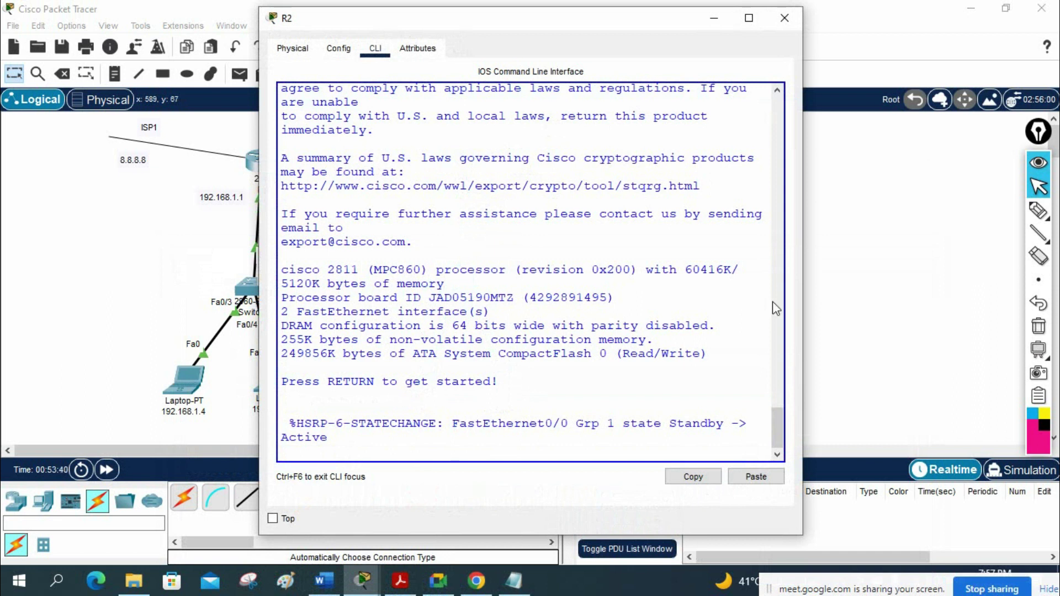
pyautogui.moveTo(617, 426); pyautogui.dragTo(589, 440)
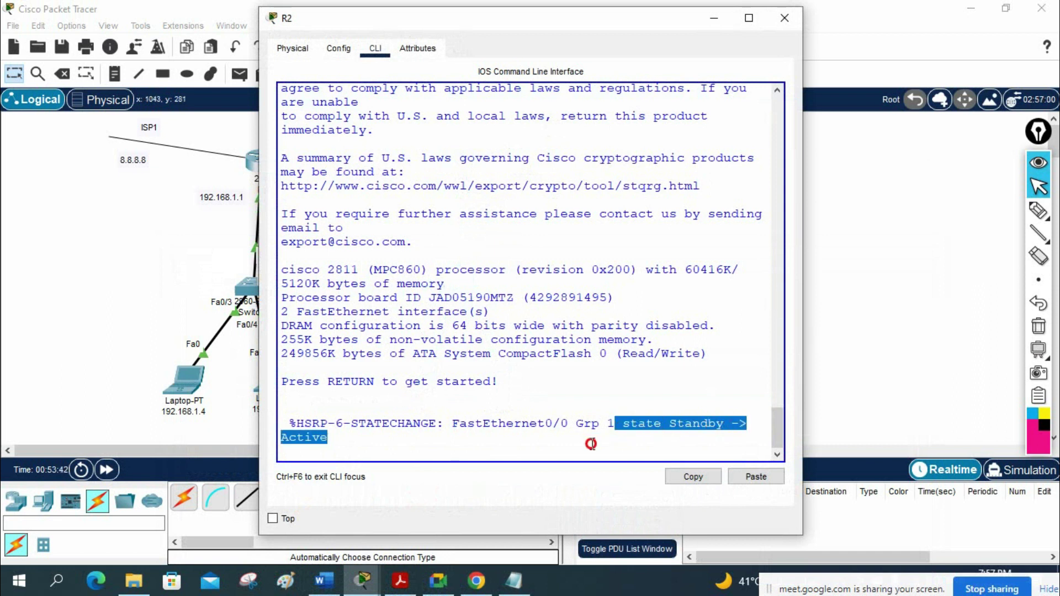
pyautogui.click(602, 428)
# Enter privileged mode on R2 with en and restart the router with reload, confirming the restart
pyautogui.press('Return')
pyautogui.press('Return')
pyautogui.press('Return')
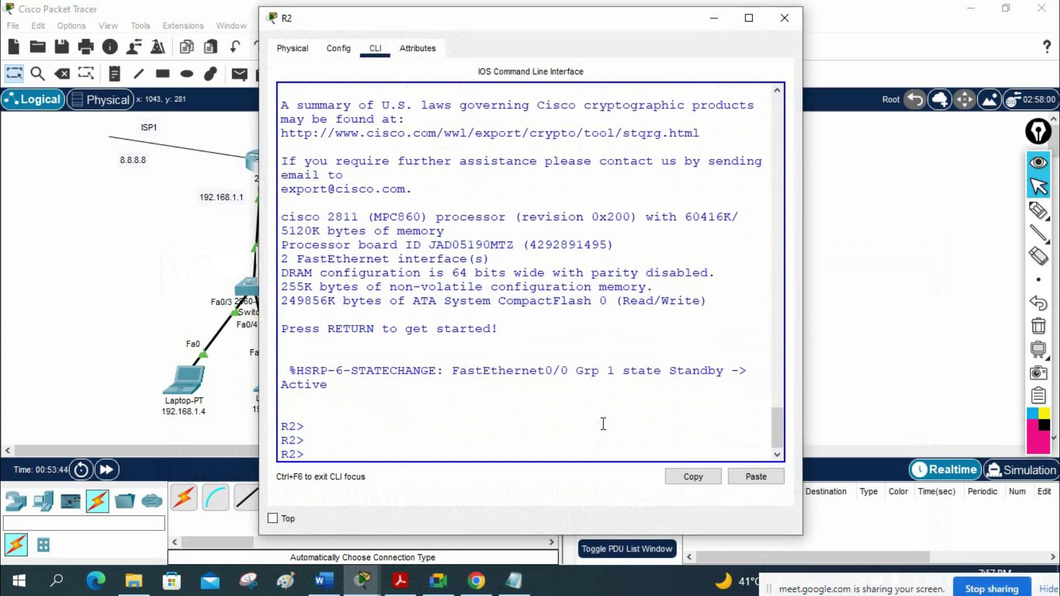
pyautogui.write('en')
pyautogui.press('Return')
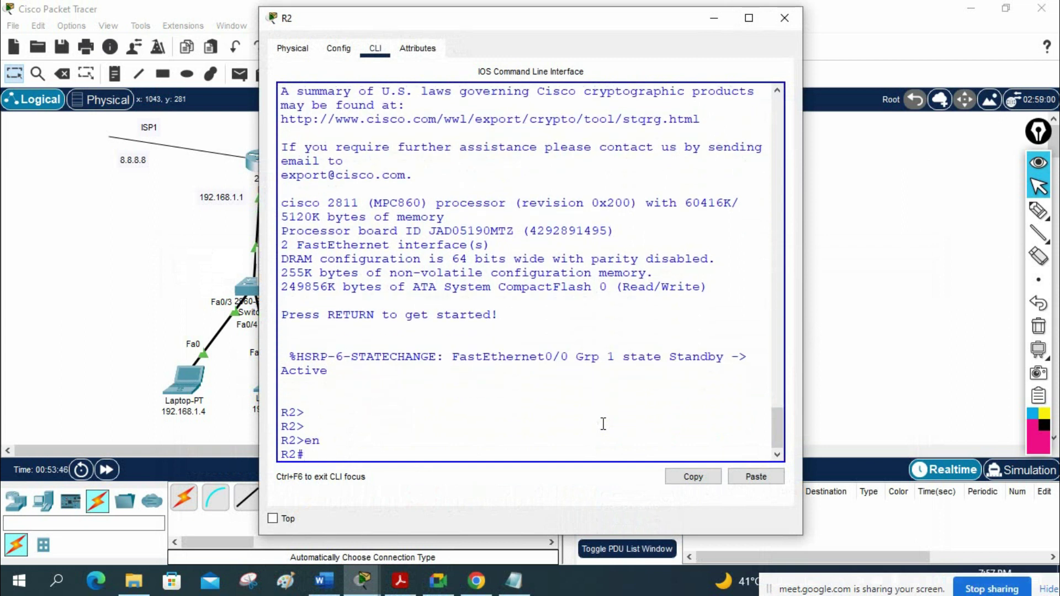
pyautogui.write('relo')
pyautogui.press('Tab')
pyautogui.press('Return')
pyautogui.press('Return')
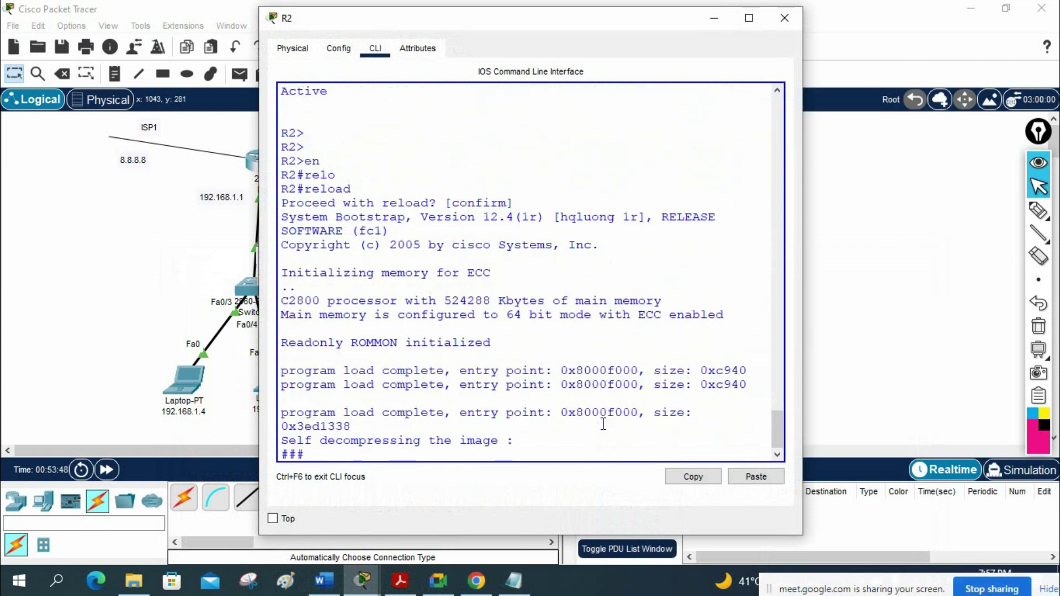
# Watch laptop 192.168.1.4's continuous ping to 8.8.8.8 in a maximized window during R2's reload, and put the window away
pyautogui.click(202, 384)
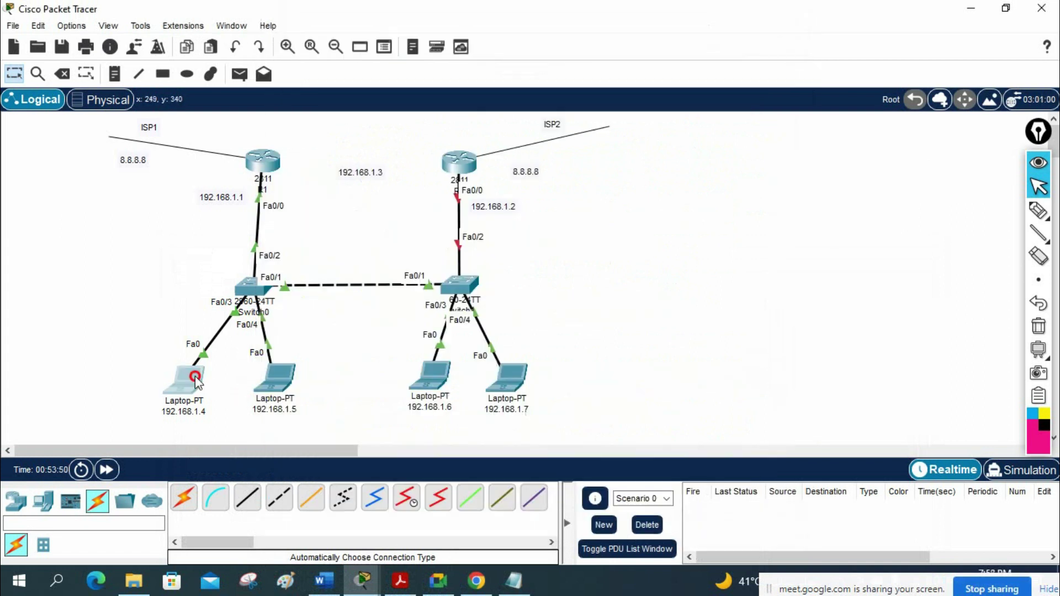
pyautogui.moveTo(530, 161); pyautogui.dragTo(610, 49)
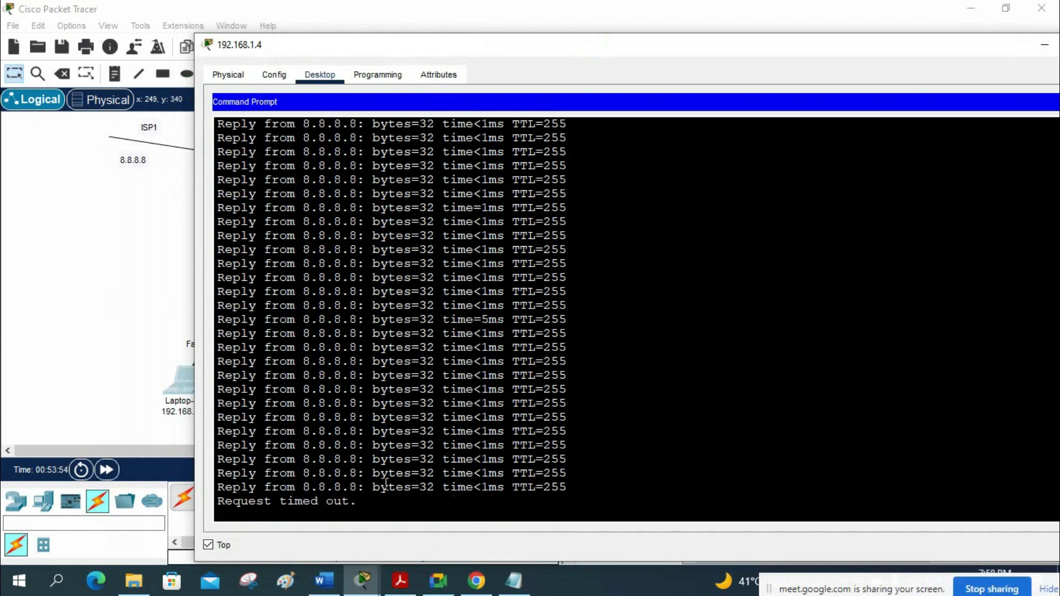
pyautogui.moveTo(425, 55); pyautogui.dragTo(603, 1)
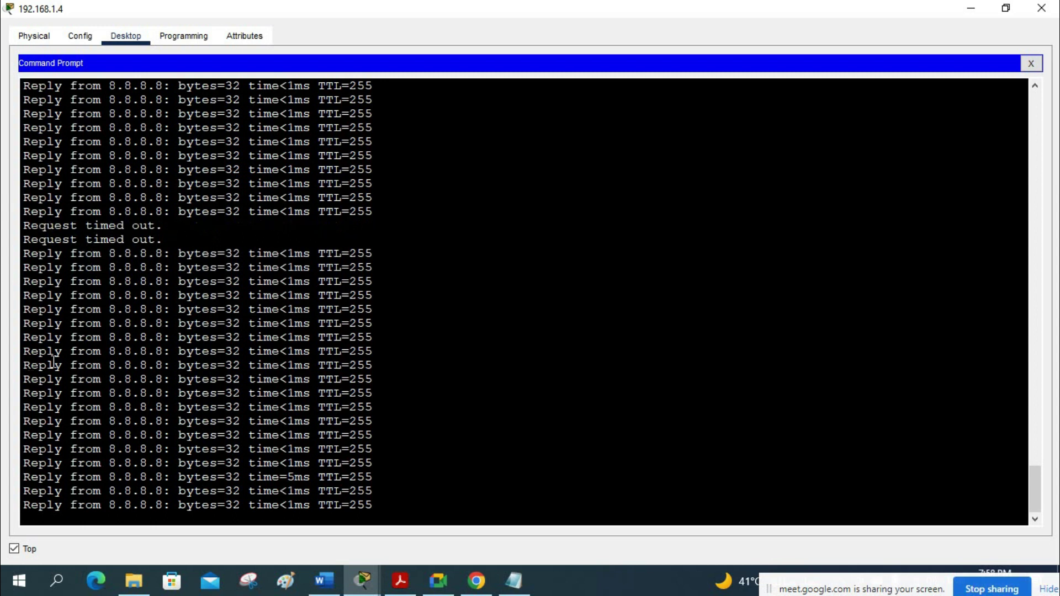
pyautogui.click(970, 8)
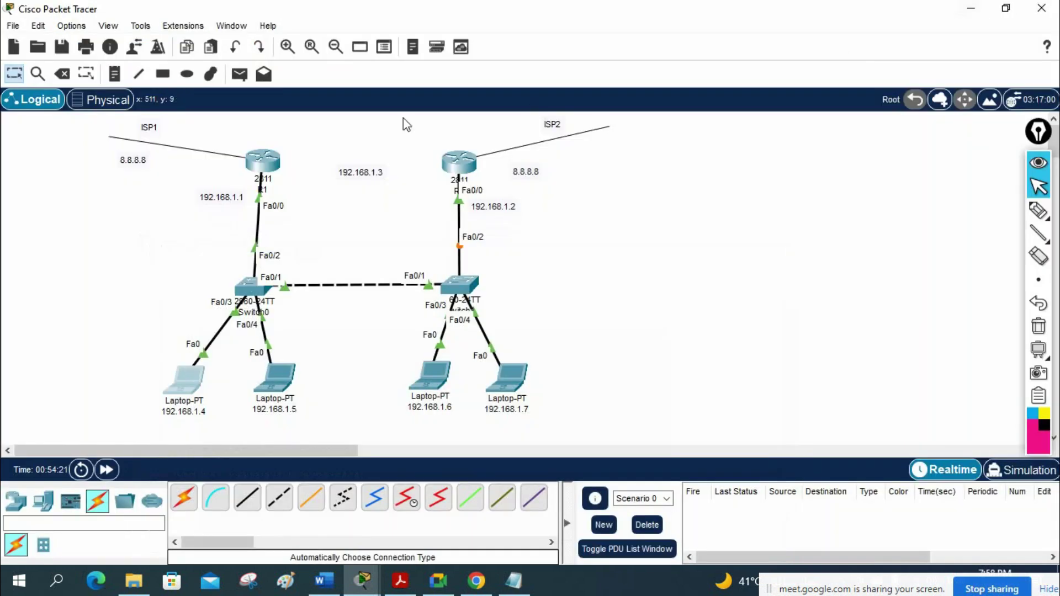
# Nudge the 192.168.1.3 label slightly towards router R2 in the topology
pyautogui.moveTo(358, 178)
pyautogui.mouseDown()
pyautogui.moveTo(407, 175)
pyautogui.moveTo(448, 203)
pyautogui.moveTo(442, 176)
pyautogui.moveTo(299, 199)
pyautogui.moveTo(242, 184)
pyautogui.moveTo(269, 176)
pyautogui.moveTo(267, 157)
pyautogui.moveTo(398, 203)
pyautogui.moveTo(355, 180)
pyautogui.moveTo(447, 160)
pyautogui.moveTo(402, 189)
pyautogui.moveTo(330, 197)
pyautogui.moveTo(436, 184)
pyautogui.moveTo(452, 171)
pyautogui.moveTo(444, 182)
pyautogui.moveTo(369, 196)
pyautogui.moveTo(422, 197)
pyautogui.moveTo(466, 176)
pyautogui.moveTo(335, 186)
pyautogui.moveTo(366, 177)
pyautogui.mouseUp()
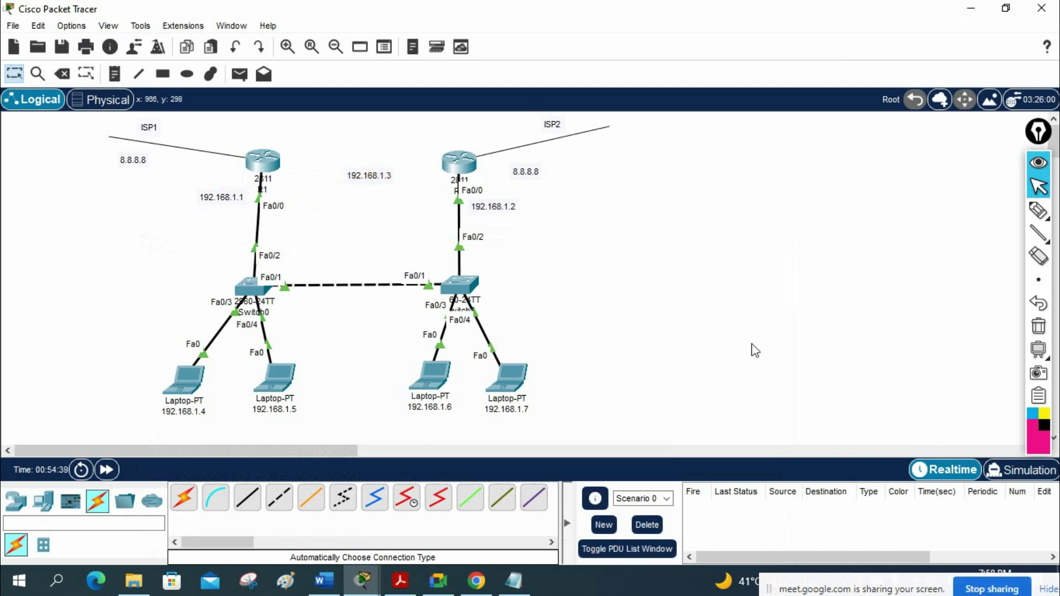